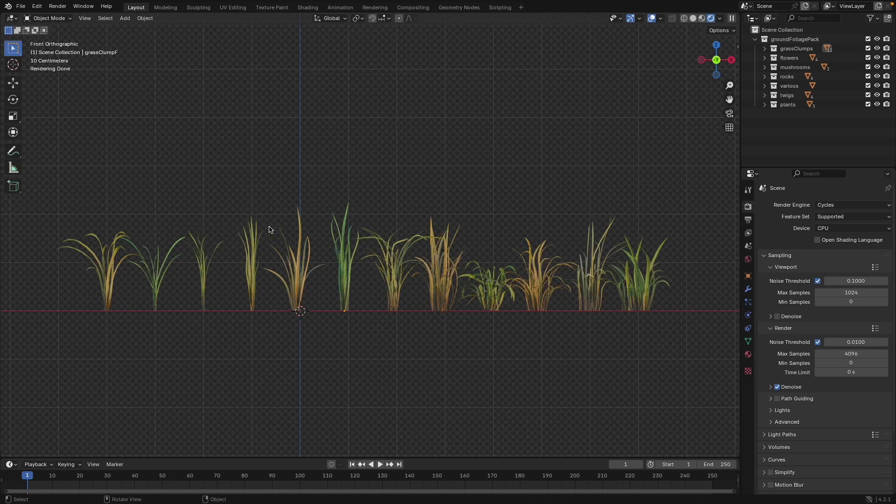
# Look over the grass, mushroom, flower, rock and plant models in the foliage pack, from the front and in perspective
pyautogui.scroll(7, 236, 356)
pyautogui.keyDown('shift'); pyautogui.moveTo(298, 337); pyautogui.dragTo(348, 228, button='middle'); pyautogui.keyUp('shift')
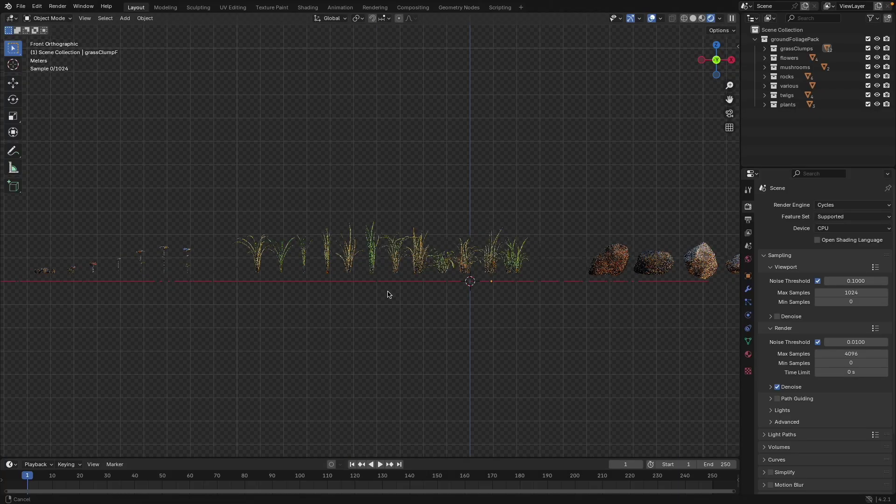
pyautogui.keyDown('shift'); pyautogui.moveTo(387, 295); pyautogui.dragTo(669, 299, button='middle'); pyautogui.keyUp('shift')
pyautogui.scroll(5, 440, 312)
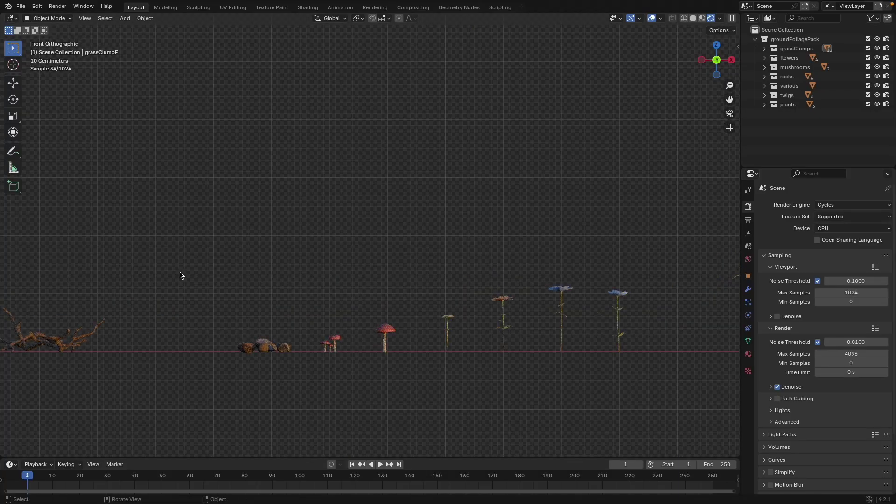
pyautogui.moveTo(168, 276); pyautogui.dragTo(428, 326, button='middle')
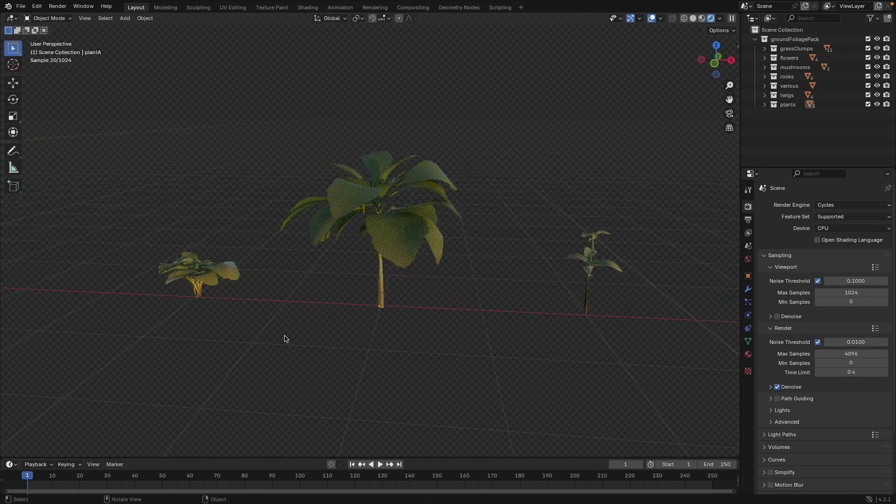
pyautogui.scroll(-2, 284, 338)
pyautogui.scroll(-1, 182, 315)
pyautogui.keyDown('shift'); pyautogui.moveTo(7, 275); pyautogui.dragTo(376, 304, button='middle'); pyautogui.keyUp('shift')
pyautogui.scroll(2, 382, 306)
pyautogui.scroll(-3, 441, 315)
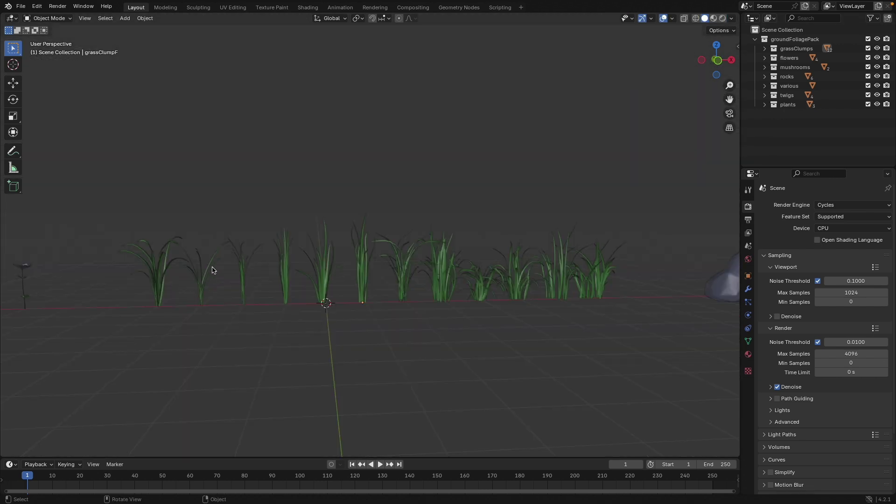
# Move the five neighbouring grass clumps, from the second through grassClumpF, into a new collection named windyGrass
pyautogui.click(203, 273)
pyautogui.keyDown('shift'); pyautogui.click(242, 271); pyautogui.keyUp('shift')
pyautogui.keyDown('shift'); pyautogui.click(285, 264); pyautogui.keyUp('shift')
pyautogui.keyDown('shift'); pyautogui.click(321, 259); pyautogui.keyUp('shift')
pyautogui.keyDown('shift'); pyautogui.click(369, 275); pyautogui.keyUp('shift')
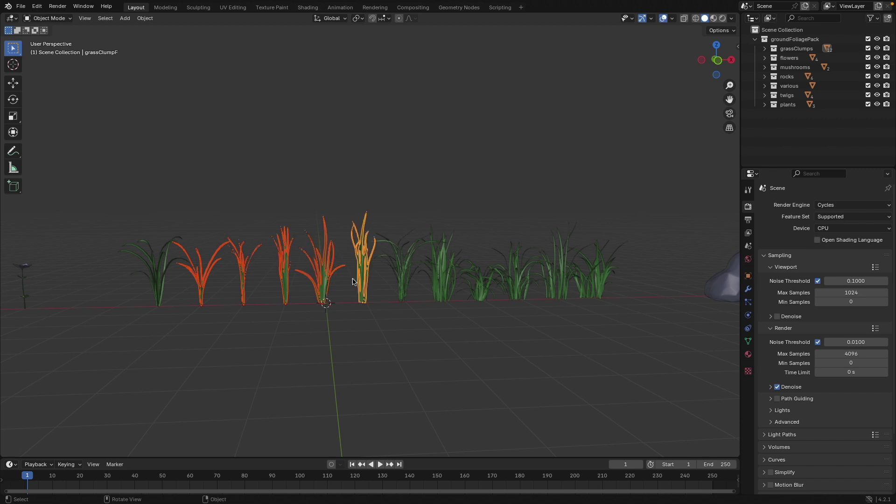
pyautogui.press('m')
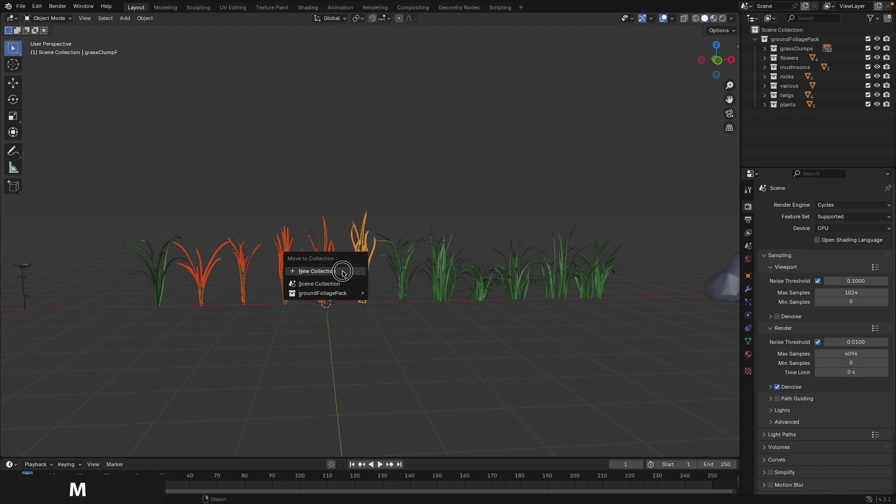
pyautogui.click(344, 267)
pyautogui.write('windyGrass')
pyautogui.click(343, 289)
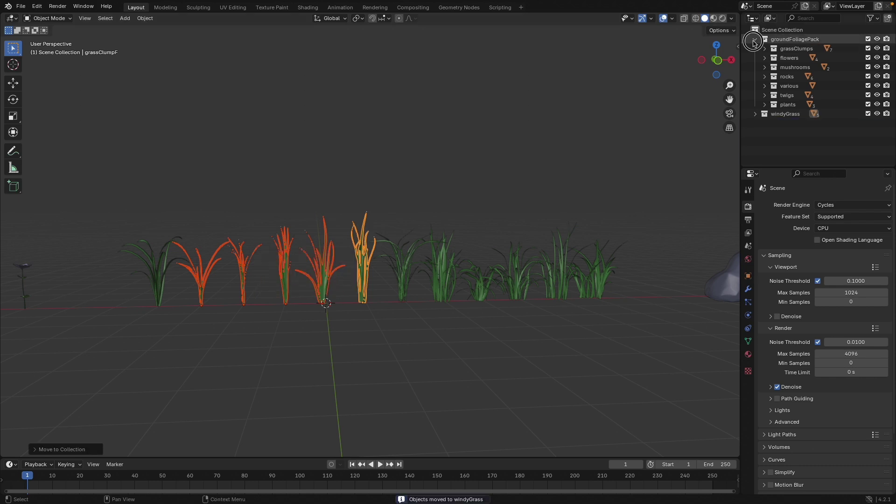
# Exclude the groundFoliagePack collection from the view layer, clear the selection and show the remaining clumps in front view
pyautogui.click(868, 40)
pyautogui.click(420, 250)
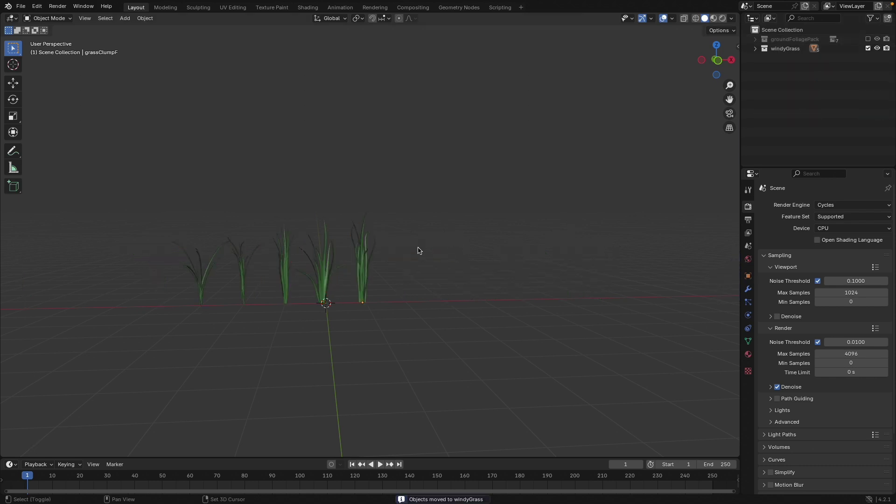
pyautogui.press('KP_1')
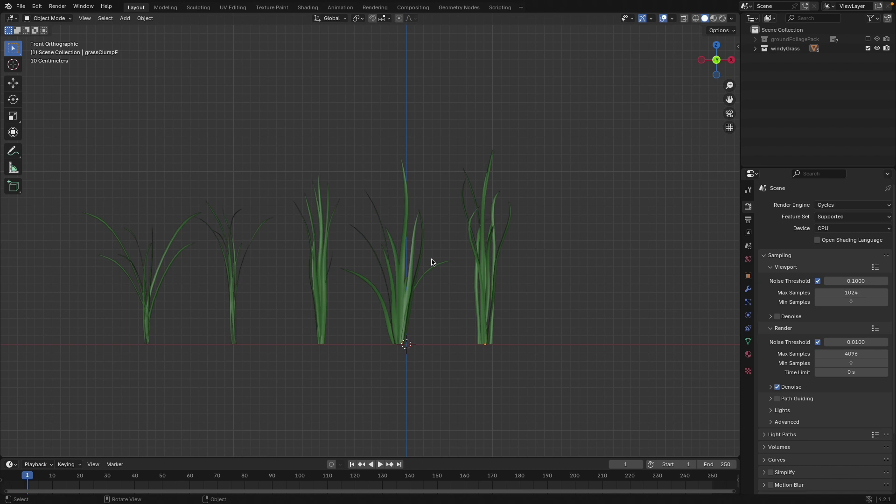
# Compare the individual grass clumps and select grassClumpF, the tall clump at the end of the row
pyautogui.click(482, 260)
pyautogui.click(400, 270)
pyautogui.click(304, 275)
pyautogui.click(320, 273)
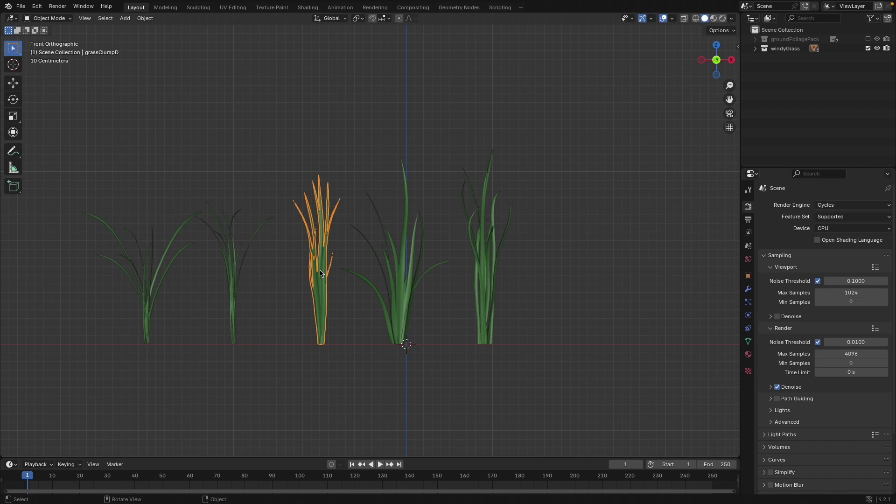
pyautogui.click(491, 284)
pyautogui.keyDown('shift'); pyautogui.moveTo(490, 284); pyautogui.dragTo(455, 275, button='middle'); pyautogui.keyUp('shift')
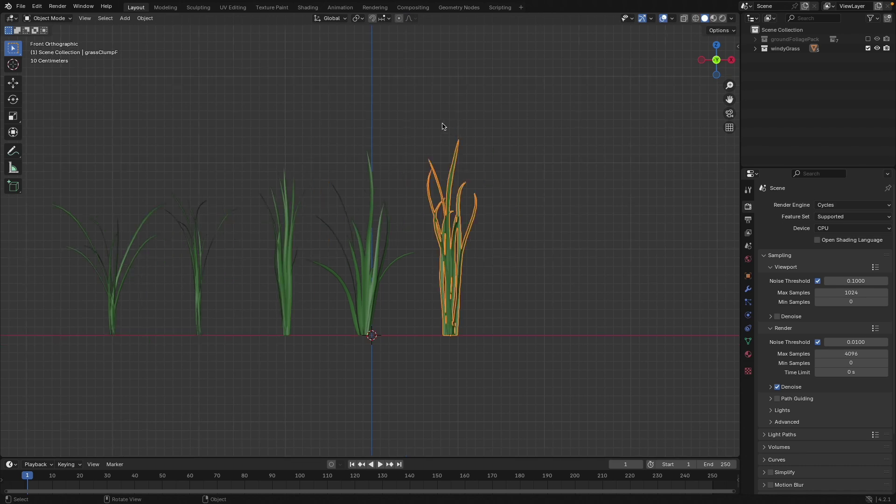
# Switch to the Geometry Nodes workspace, frame grassClumpF and give it a new node group named WindSmall
pyautogui.click(451, 8)
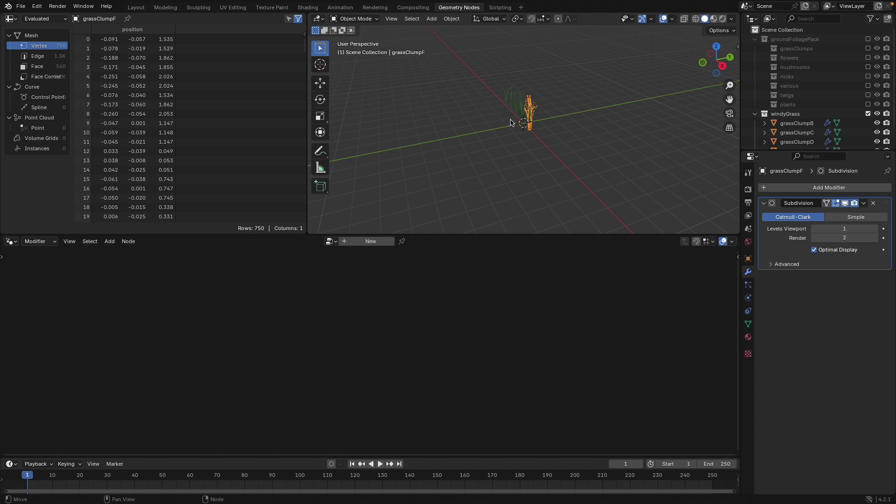
pyautogui.press('KP_Decimal')
pyautogui.moveTo(498, 157); pyautogui.dragTo(570, 131, button='middle')
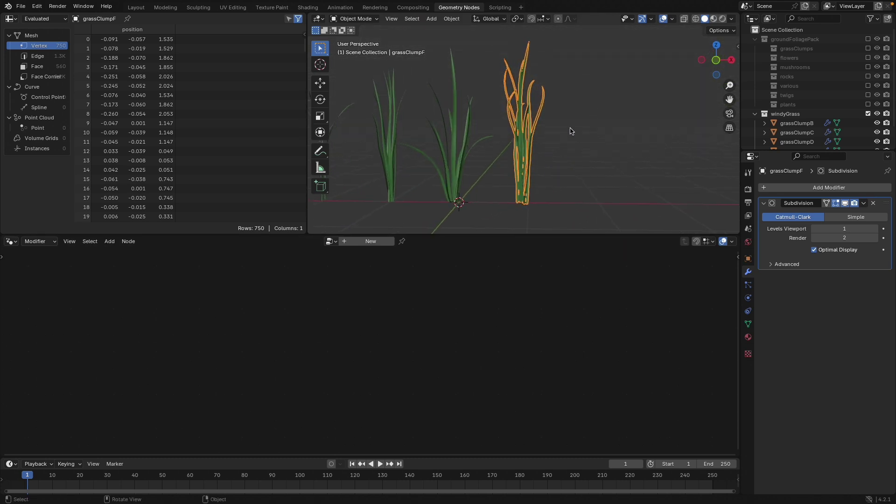
pyautogui.click(369, 241)
pyautogui.write('WindSmall')
pyautogui.press('Return')
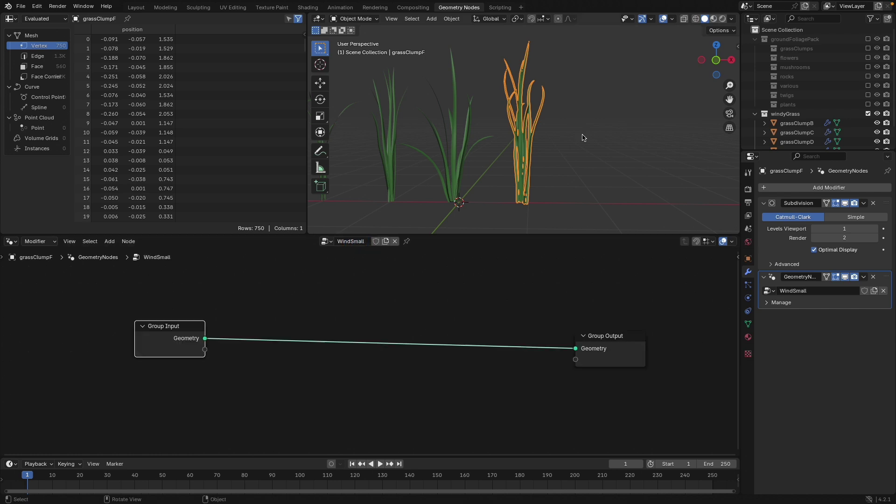
pyautogui.scroll(-1, 560, 127)
pyautogui.moveTo(531, 118); pyautogui.dragTo(535, 116, button='middle')
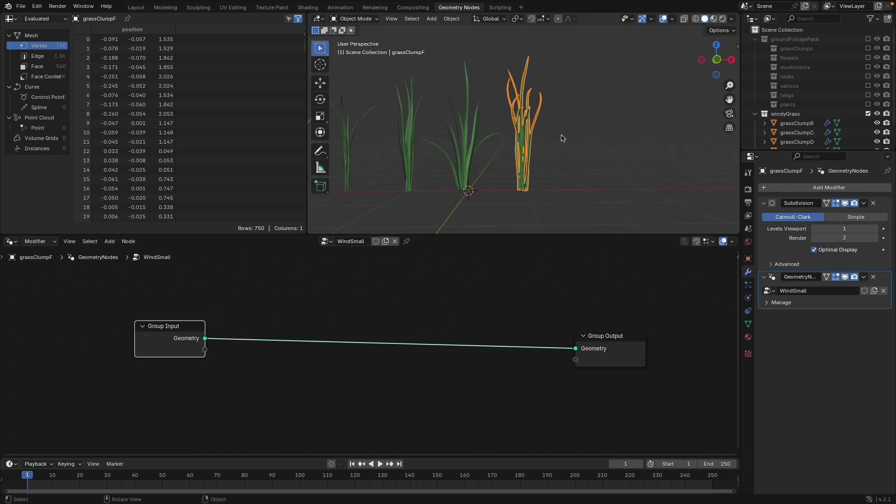
# Move the Group Input node away to make room and insert a Set Position node before the Group Output
pyautogui.scroll(-2, 334, 326)
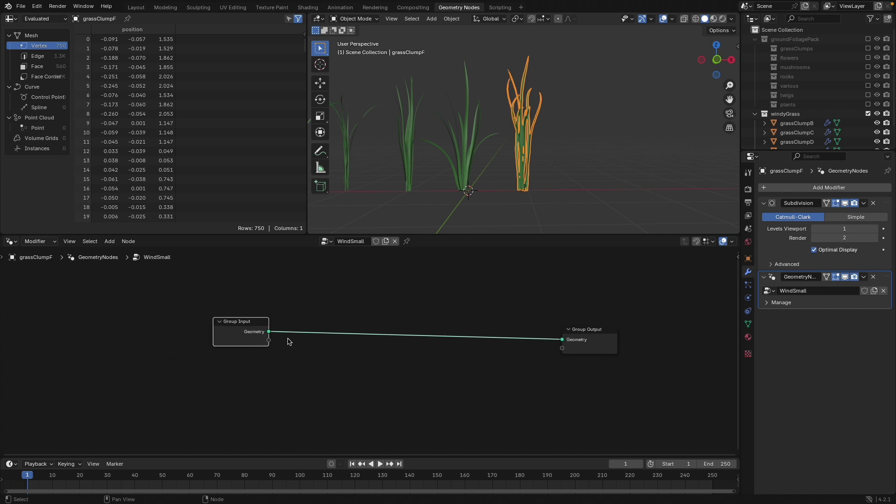
pyautogui.moveTo(254, 335); pyautogui.dragTo(129, 336)
pyautogui.moveTo(392, 313); pyautogui.dragTo(392, 296, button='middle')
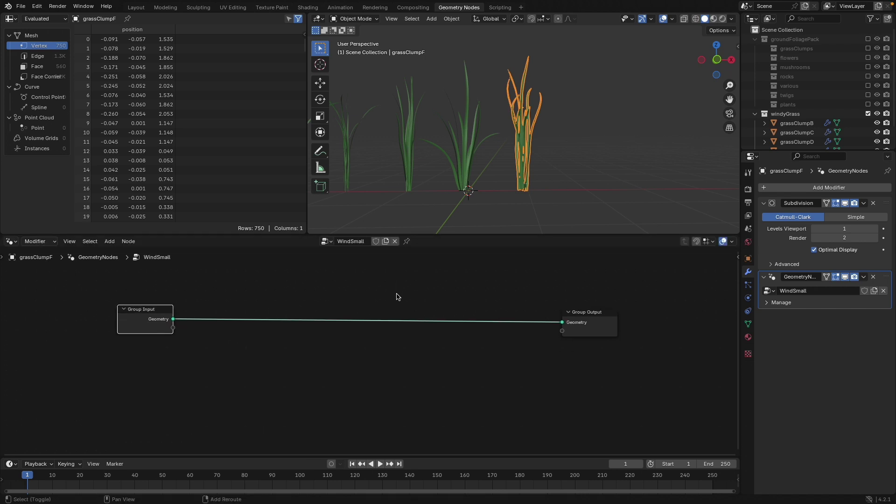
pyautogui.hotkey('shift', 'a')
pyautogui.write('set po')
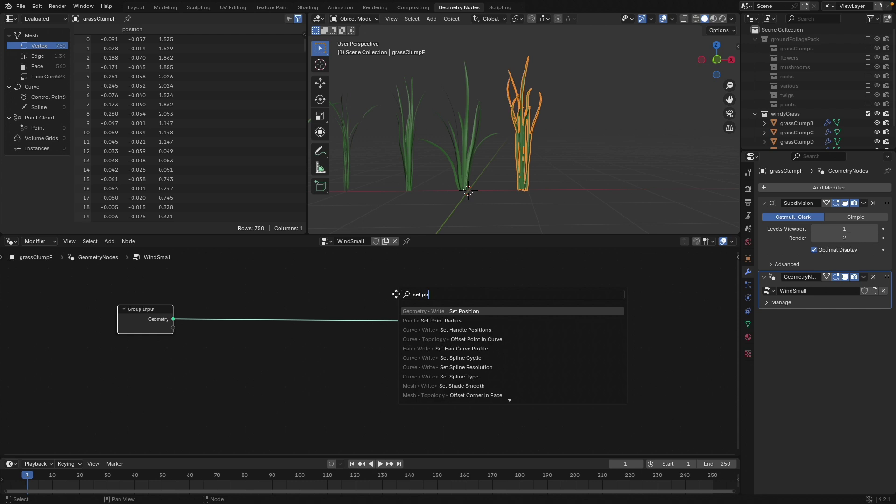
pyautogui.press('Return')
pyautogui.click(481, 306)
pyautogui.scroll(3, 555, 128)
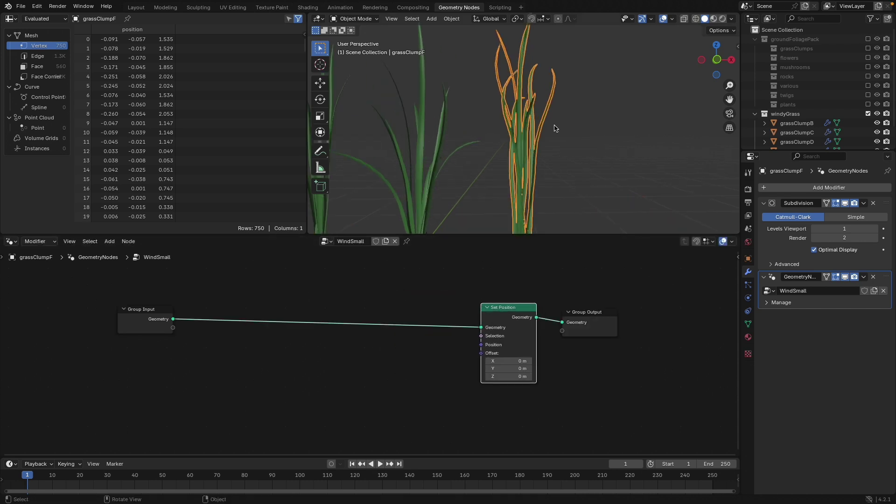
pyautogui.scroll(-4, 533, 157)
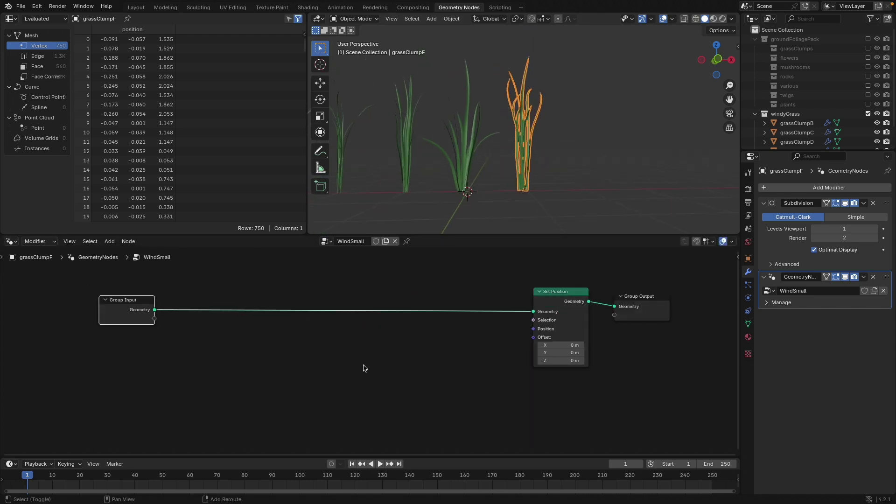
# Add a Noise Texture node set to 4D and connect its Color output to the Set Position node's Offset
pyautogui.hotkey('shift', 'a')
pyautogui.write('nois')
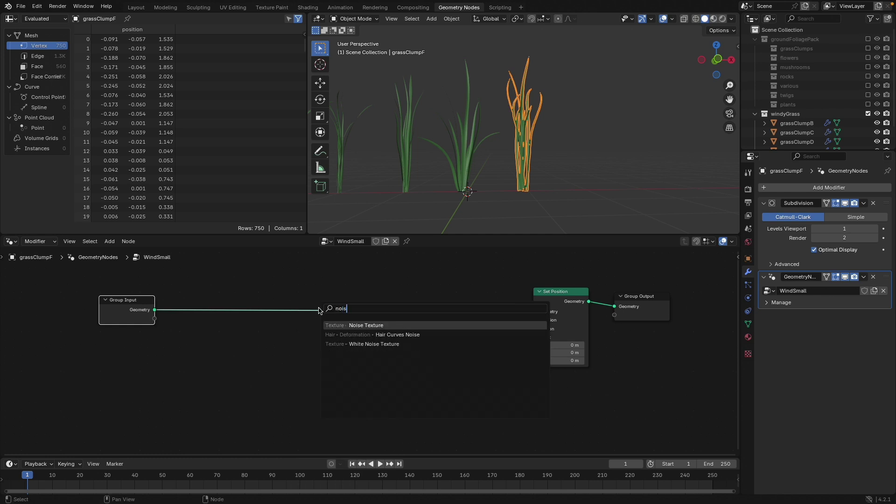
pyautogui.press('Return')
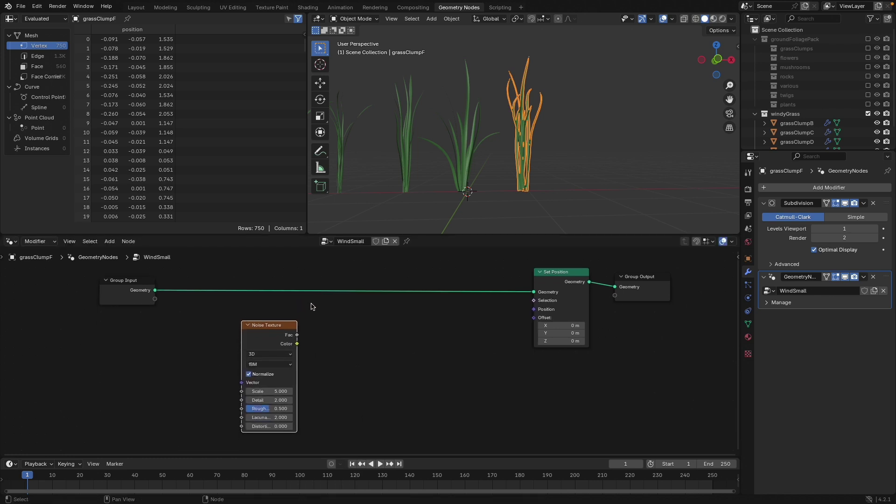
pyautogui.click(266, 349)
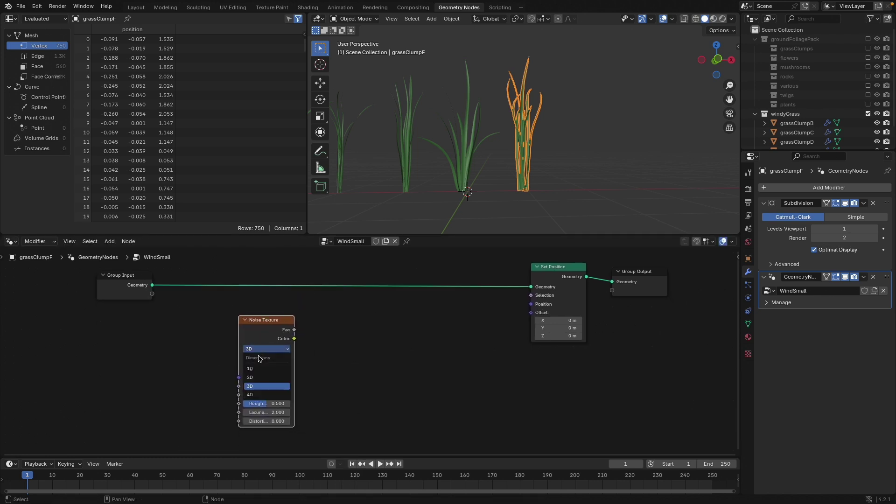
pyautogui.click(276, 396)
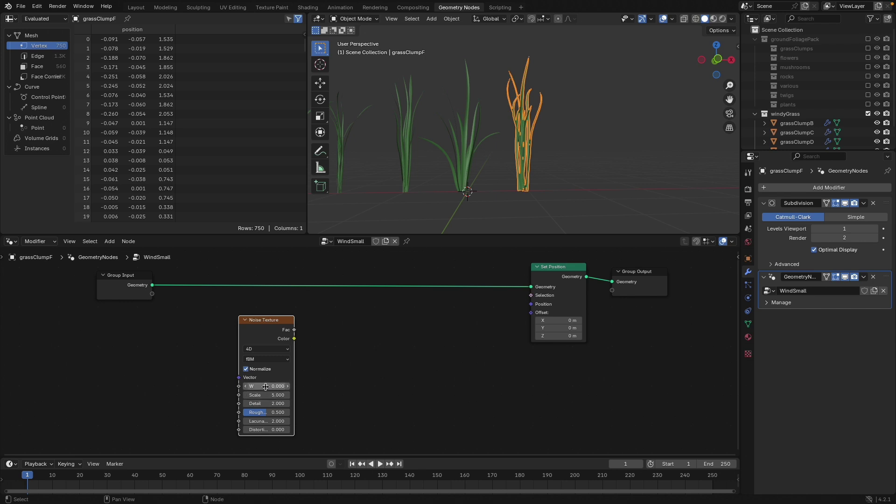
pyautogui.scroll(-2, 376, 373)
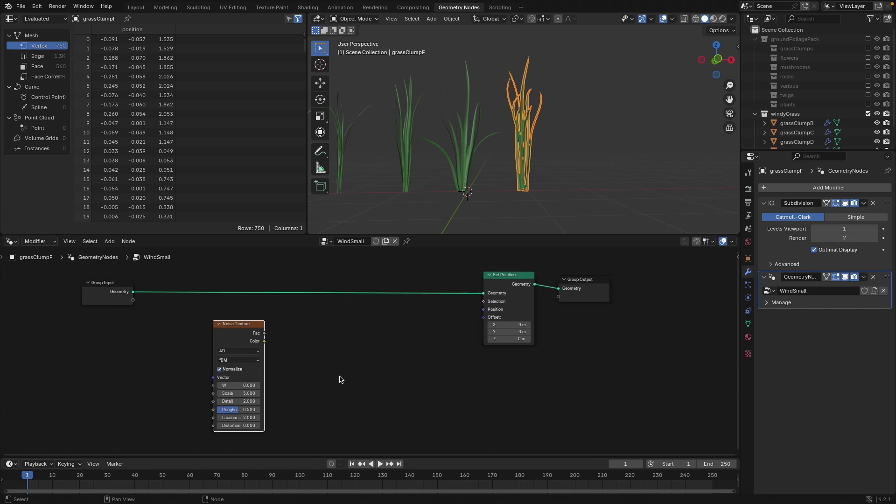
pyautogui.moveTo(256, 339); pyautogui.dragTo(483, 317)
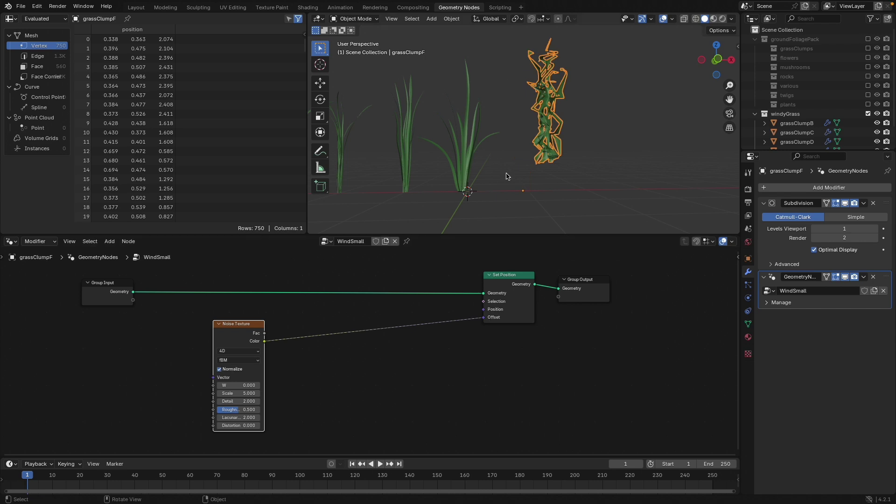
pyautogui.keyDown('shift'); pyautogui.moveTo(507, 129); pyautogui.dragTo(474, 153, button='middle'); pyautogui.keyUp('shift')
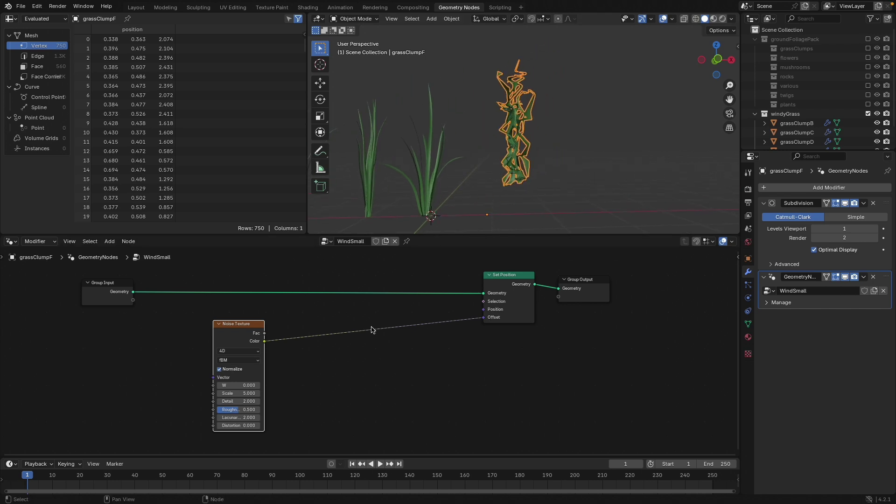
# Move the Noise Texture node back and insert a Vector Math node on its link to the Offset
pyautogui.scroll(-1, 371, 329)
pyautogui.moveTo(244, 338); pyautogui.dragTo(161, 350)
pyautogui.moveTo(246, 322); pyautogui.dragTo(243, 312, button='middle')
pyautogui.hotkey('shift', 'a')
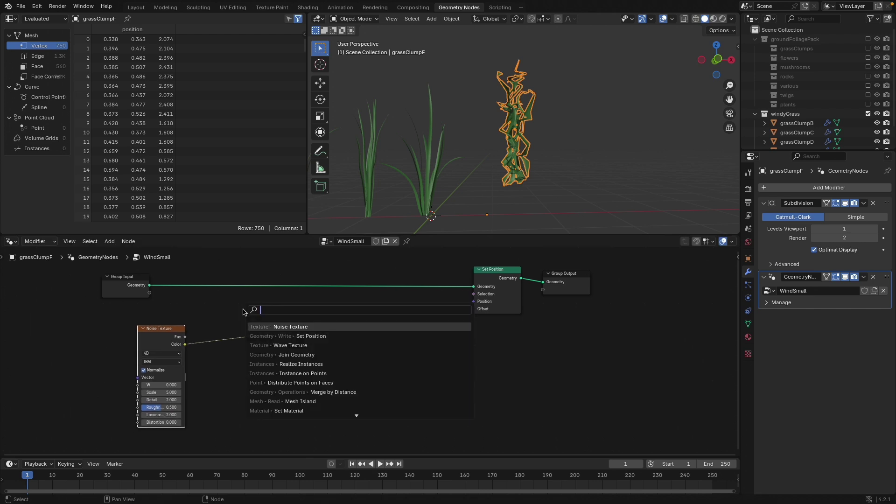
pyautogui.write('veco')
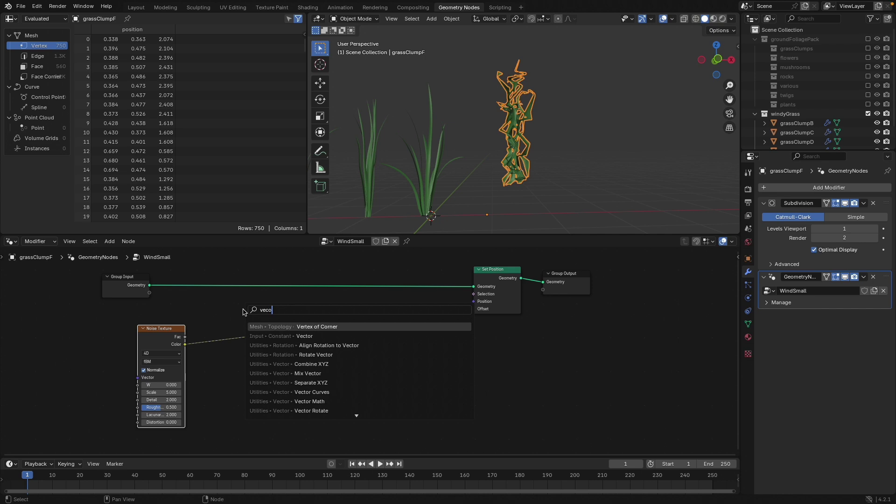
pyautogui.write('tr m')
pyautogui.press('Return')
pyautogui.click(243, 310)
# Set the Vector Math node to Subtract with 0.5 on all three axes
pyautogui.click(259, 331)
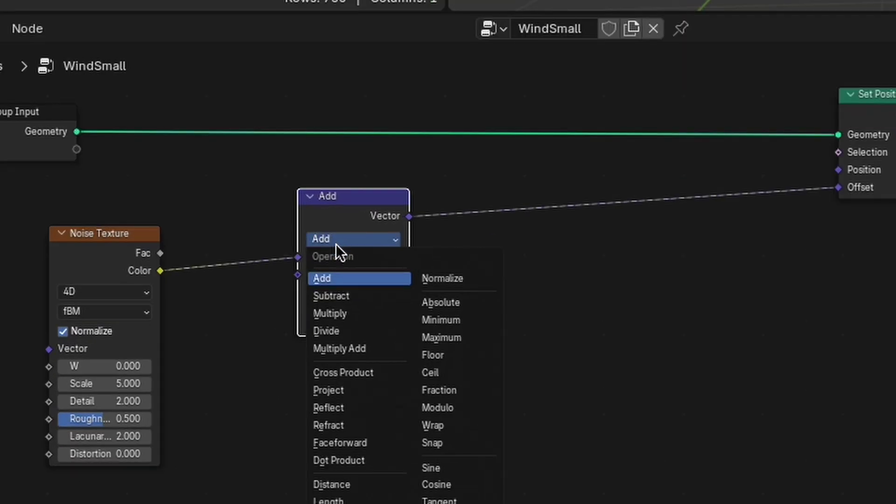
pyautogui.click(348, 295)
pyautogui.click(375, 290)
pyautogui.write('.5')
pyautogui.press('Return')
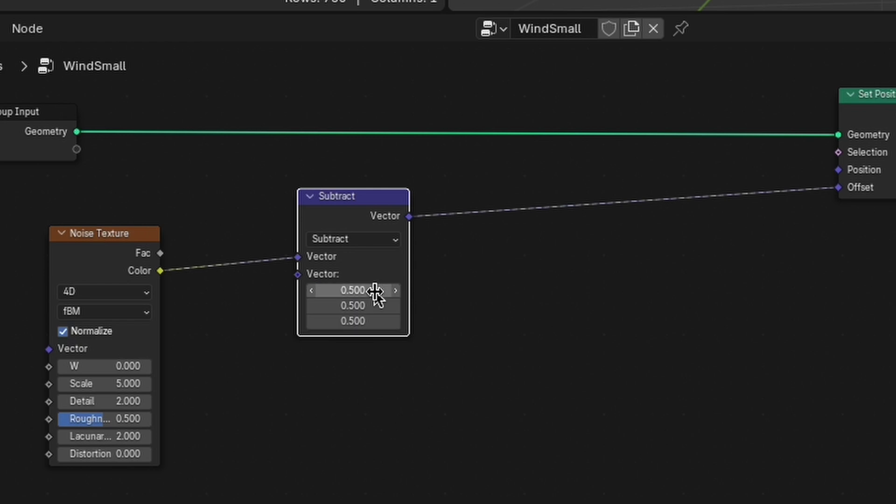
# Toggle muting of the Subtract node to compare the clump's position with and without the 0.5 subtraction
pyautogui.press('m')
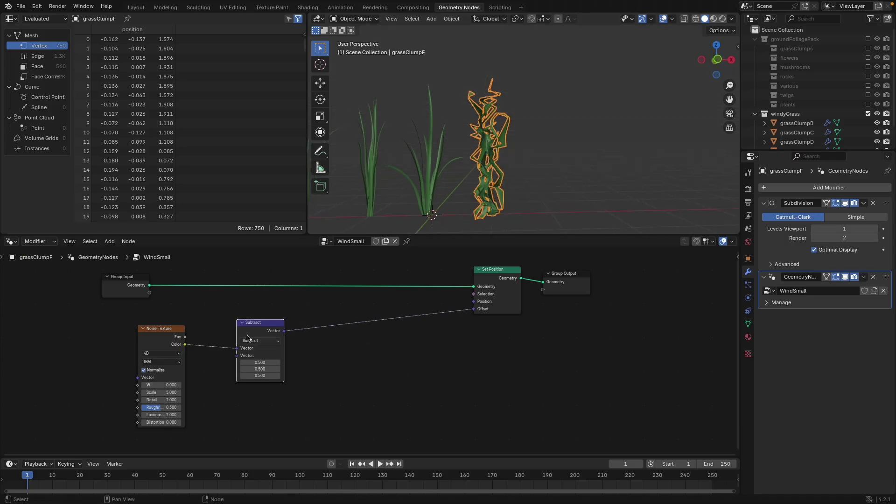
pyautogui.press('m')
pyautogui.press('m')
pyautogui.press('m')
pyautogui.press('m')
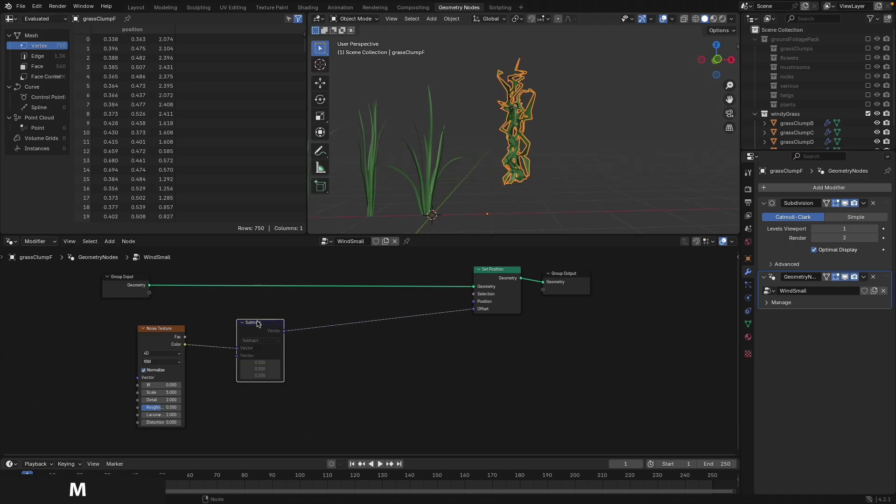
# Toggle muting of the Set Position node to compare the distorted and original grass, and leave it muted
pyautogui.click(500, 274)
pyautogui.press('m')
pyautogui.press('m')
pyautogui.press('m')
pyautogui.press('m')
pyautogui.press('m')
pyautogui.press('m')
pyautogui.press('m')
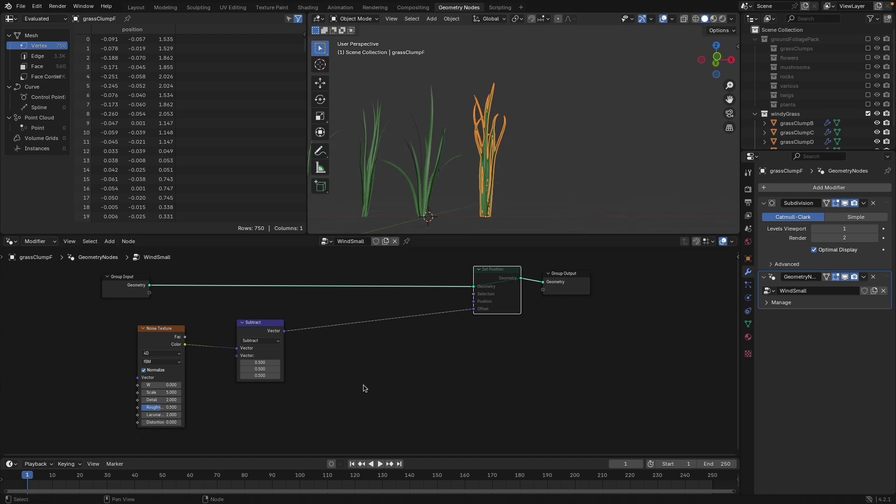
# Move the Noise Texture and Subtract nodes together farther from the Set Position node to free up space
pyautogui.moveTo(121, 326); pyautogui.dragTo(259, 384)
pyautogui.moveTo(261, 333); pyautogui.dragTo(219, 345)
pyautogui.moveTo(322, 369); pyautogui.dragTo(358, 358, button='middle')
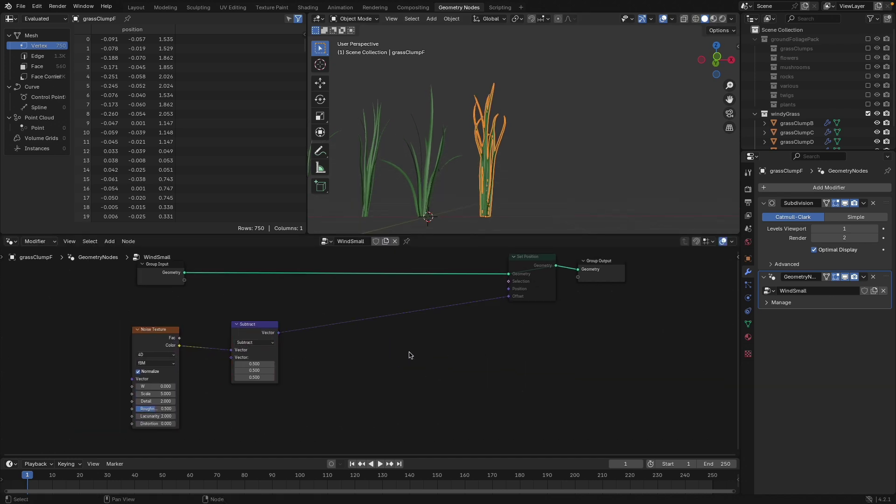
# Duplicate the Subtract node, insert the copy between Subtract and Set Position, and change its operation to Multiply
pyautogui.hotkey('shift', 'a')
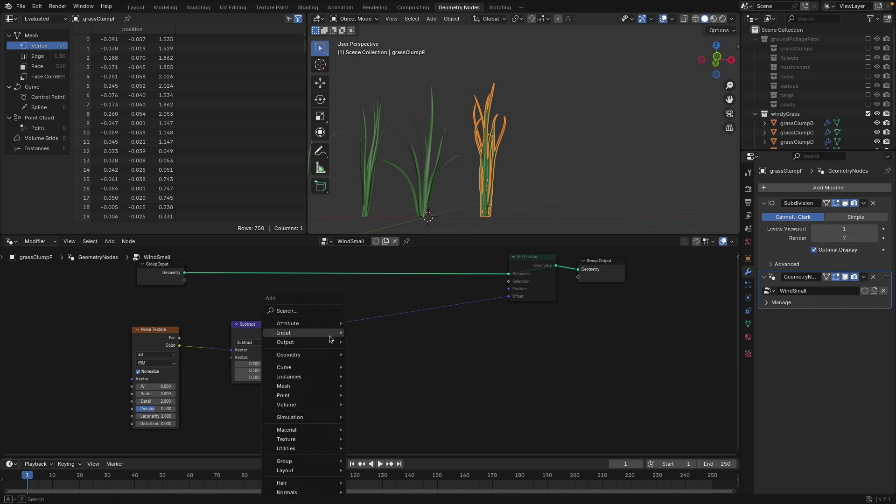
pyautogui.moveTo(249, 325); pyautogui.dragTo(241, 318)
pyautogui.hotkey('shift', 'd')
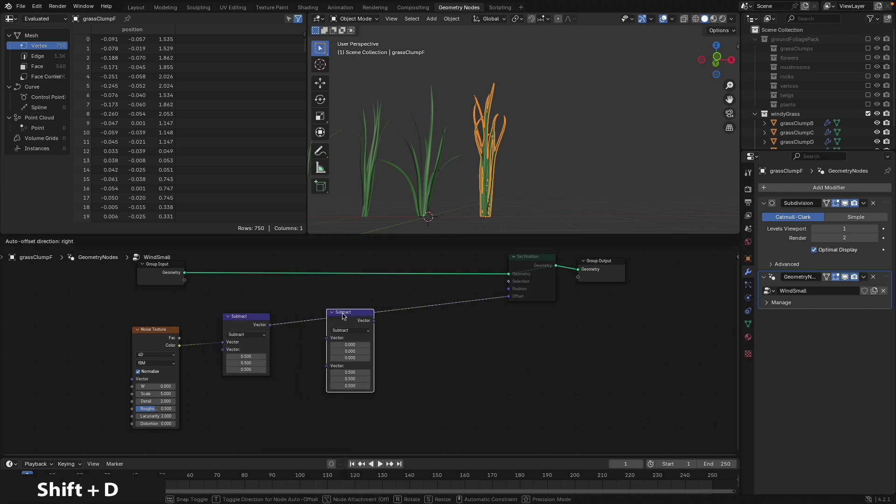
pyautogui.click(345, 316)
pyautogui.click(353, 330)
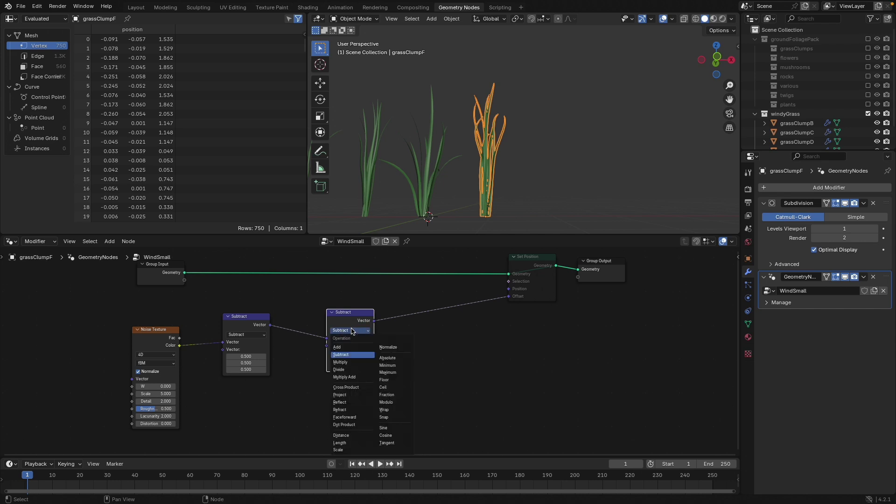
pyautogui.click(346, 356)
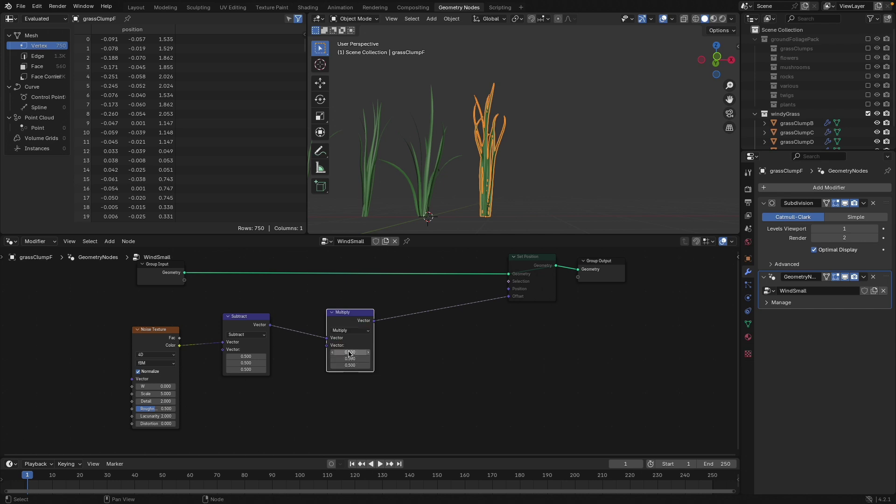
# Unmute the Set Position node and set the Multiply node's vector to 0.6 on all three axes
pyautogui.click(540, 280)
pyautogui.press('m')
pyautogui.moveTo(339, 352)
pyautogui.mouseDown()
pyautogui.moveTo(340, 366)
pyautogui.moveTo(353, 365)
pyautogui.moveTo(316, 365)
pyautogui.moveTo(335, 365)
pyautogui.mouseUp()
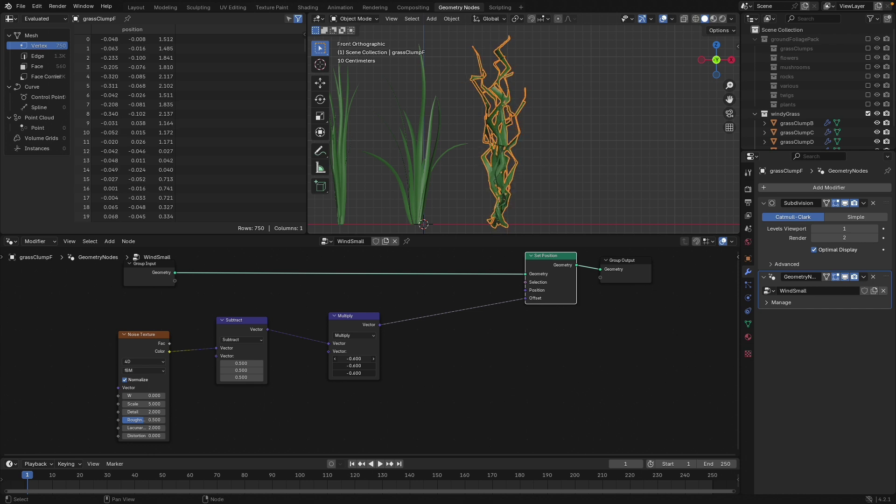
pyautogui.moveTo(353, 358); pyautogui.dragTo(410, 358)
pyautogui.keyDown('shift'); pyautogui.moveTo(518, 172); pyautogui.dragTo(520, 149, button='middle'); pyautogui.keyUp('shift')
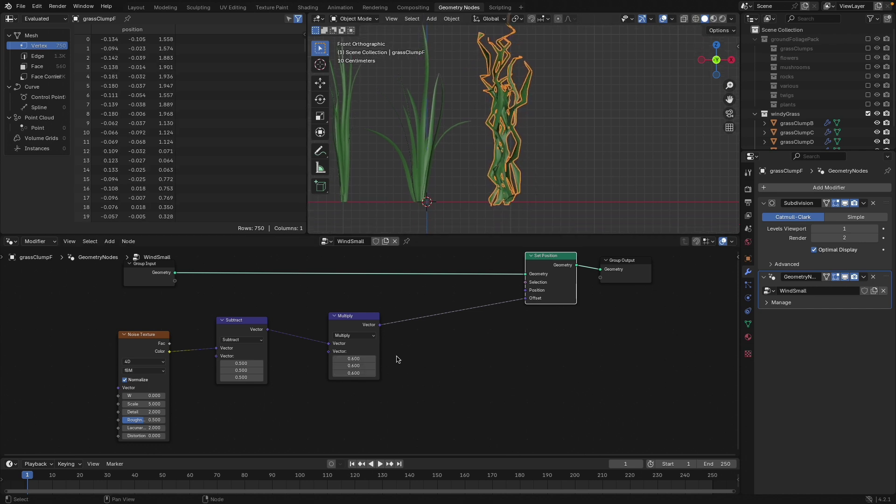
pyautogui.moveTo(418, 378); pyautogui.dragTo(391, 387, button='middle')
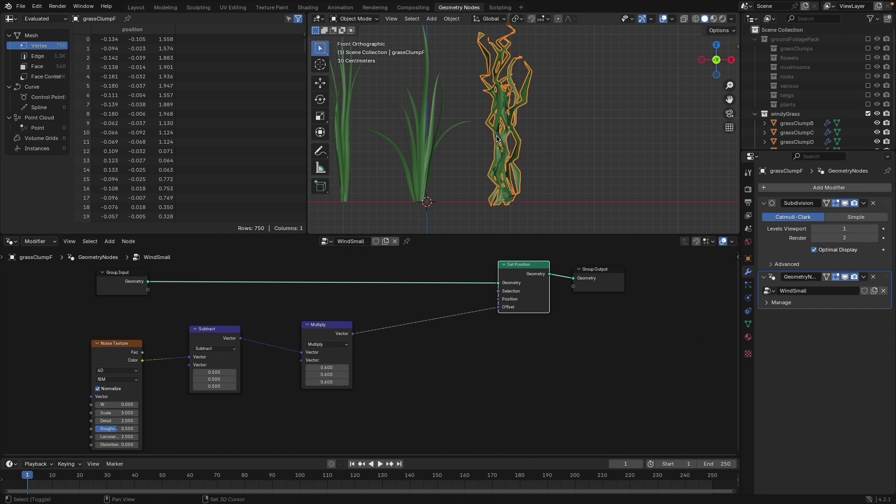
# Close the spreadsheet by extending the 3D viewport over its area so all five grass clumps fit
pyautogui.keyDown('shift'); pyautogui.moveTo(485, 190); pyautogui.dragTo(483, 201, button='middle'); pyautogui.keyUp('shift')
pyautogui.moveTo(310, 15); pyautogui.dragTo(272, 28)
pyautogui.scroll(-5, 316, 102)
pyautogui.keyDown('shift'); pyautogui.moveTo(322, 115); pyautogui.dragTo(363, 129, button='middle'); pyautogui.keyUp('shift')
pyautogui.scroll(3, 363, 131)
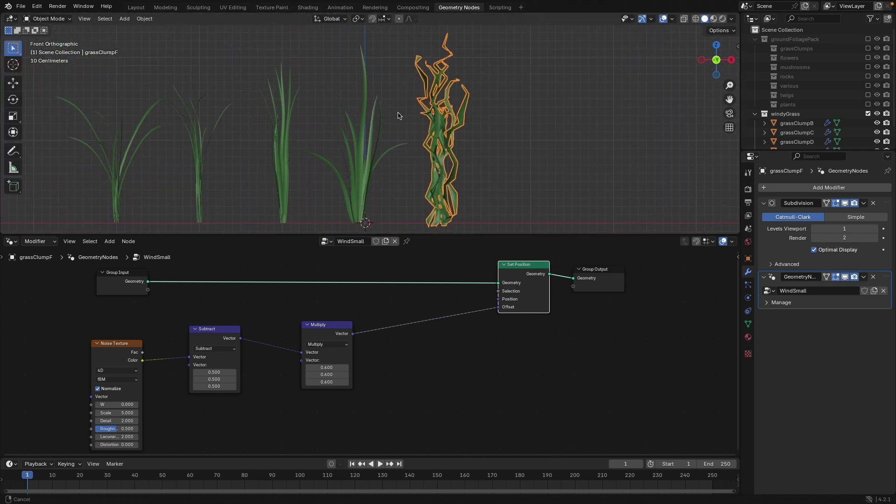
pyautogui.keyDown('shift'); pyautogui.moveTo(384, 338); pyautogui.dragTo(466, 340, button='middle'); pyautogui.keyUp('shift')
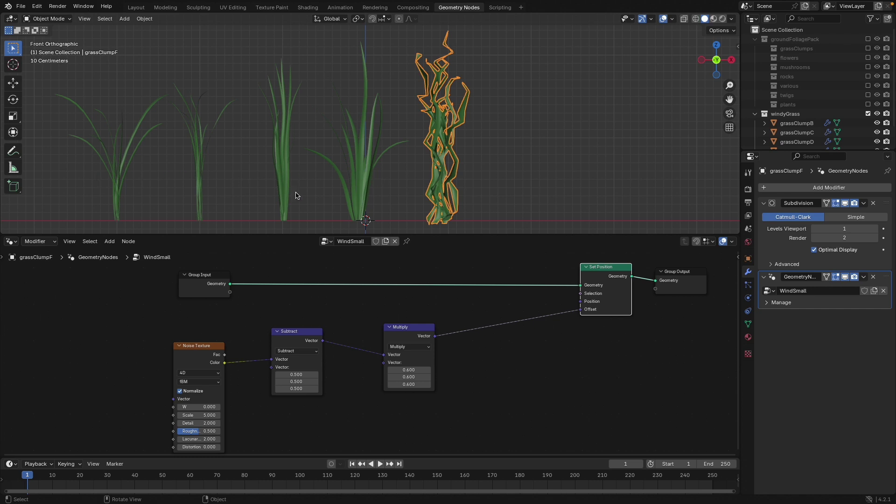
pyautogui.keyDown('shift'); pyautogui.moveTo(295, 195); pyautogui.dragTo(337, 178, button='middle'); pyautogui.keyUp('shift')
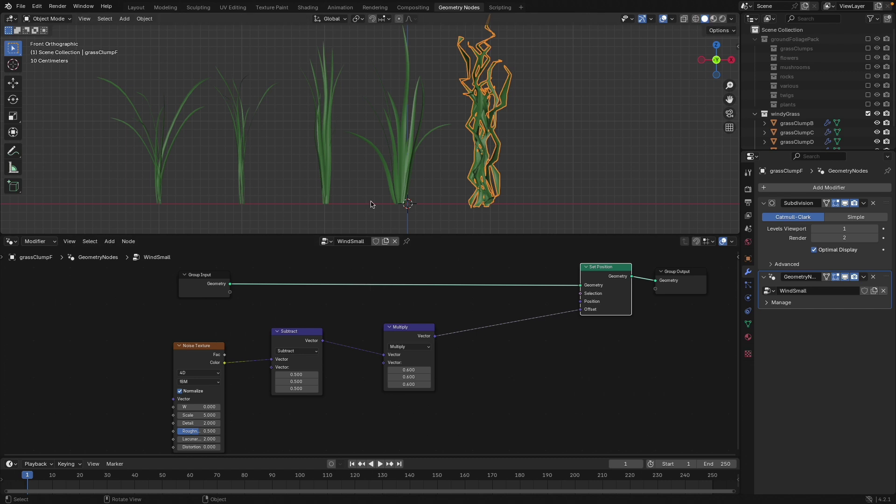
# Select the other four grass clumps with grassClumpF as the active object and copy its modifiers to them
pyautogui.click(391, 163)
pyautogui.click(401, 158)
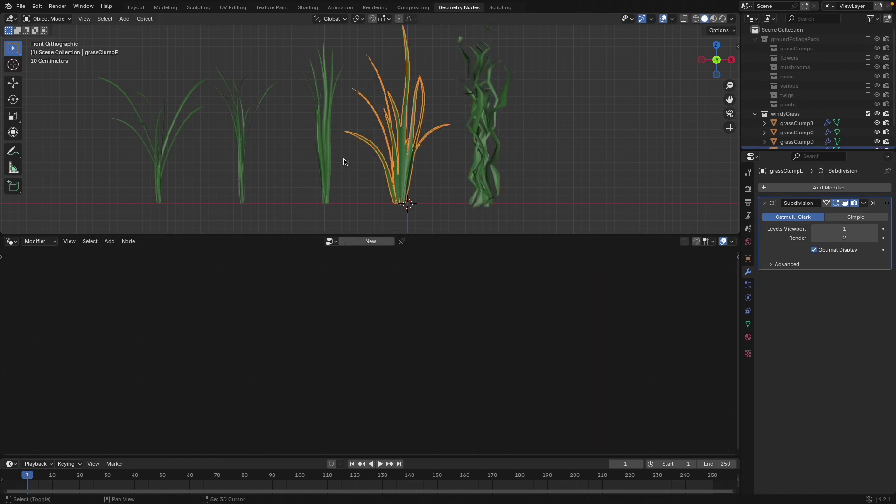
pyautogui.keyDown('shift'); pyautogui.click(325, 160); pyautogui.keyUp('shift')
pyautogui.keyDown('shift'); pyautogui.click(242, 153); pyautogui.keyUp('shift')
pyautogui.keyDown('shift'); pyautogui.click(159, 154); pyautogui.keyUp('shift')
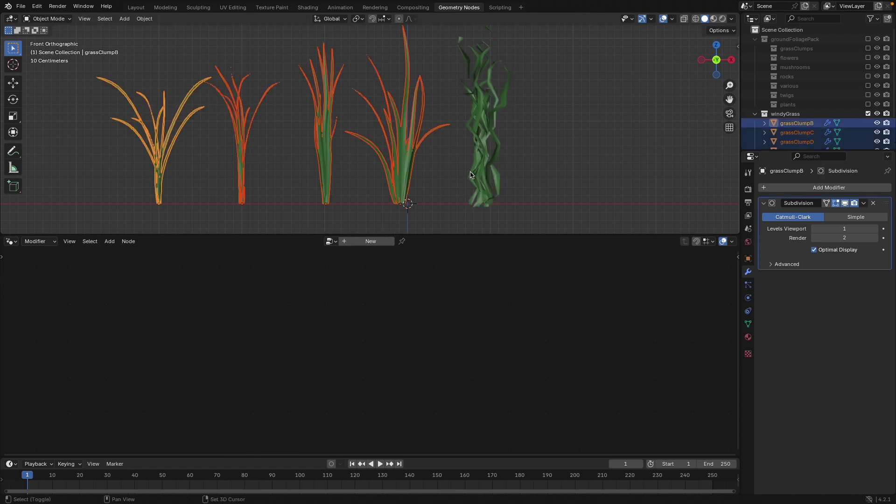
pyautogui.keyDown('shift'); pyautogui.click(481, 168); pyautogui.keyUp('shift')
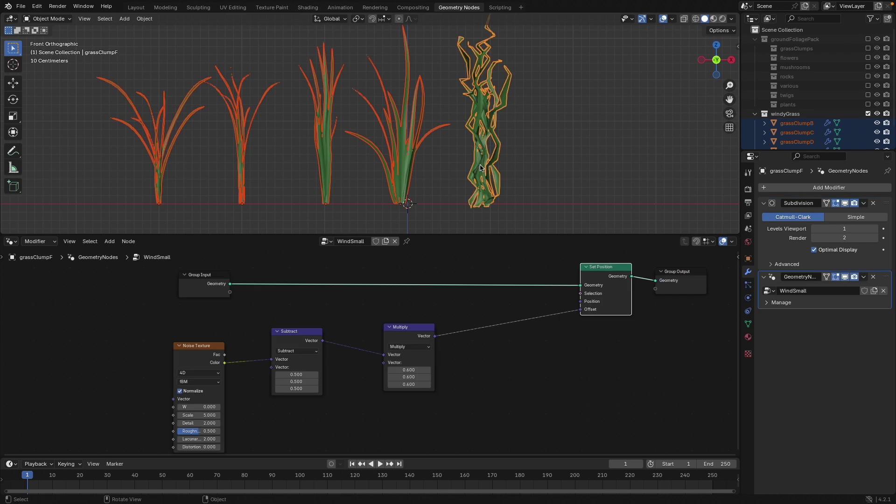
pyautogui.hotkey('ctrl', 'l')
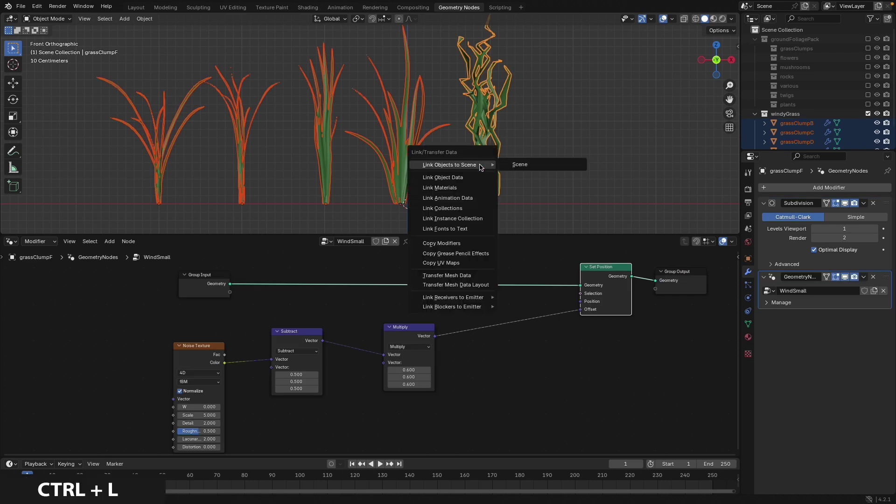
pyautogui.click(445, 243)
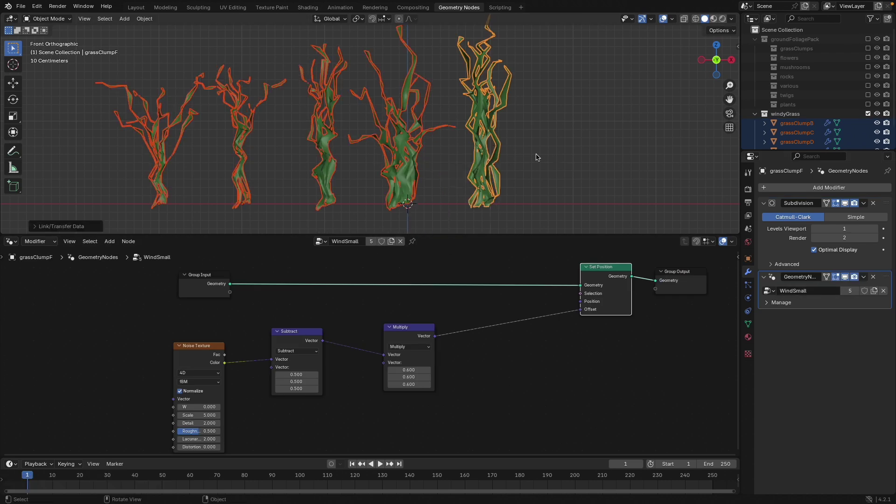
# Select the grass clumps one by one to check their copied WindSmall modifier, and clear the selection
pyautogui.click(492, 158)
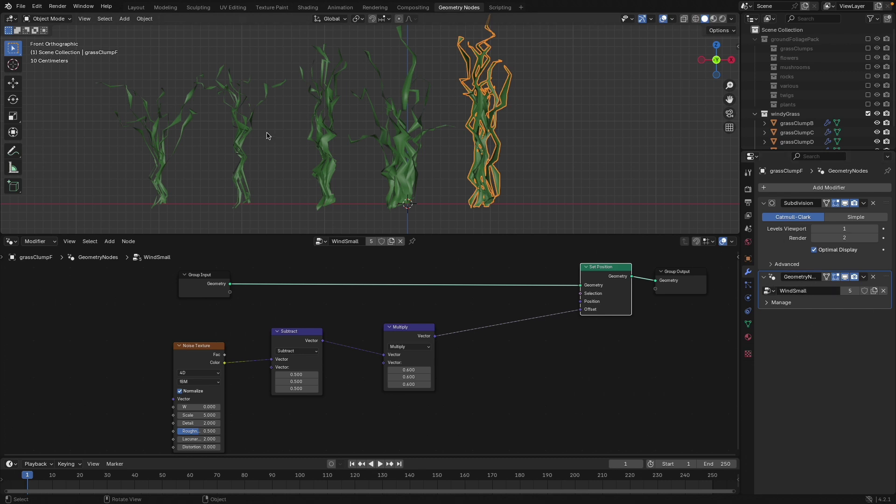
pyautogui.click(240, 133)
pyautogui.click(161, 129)
pyautogui.click(322, 124)
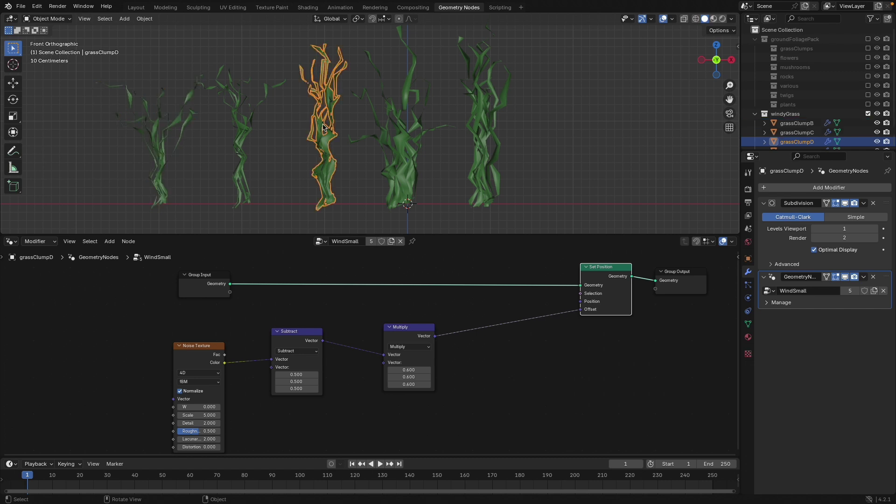
pyautogui.click(389, 125)
pyautogui.scroll(-1, 454, 182)
pyautogui.keyDown('shift'); pyautogui.moveTo(454, 182); pyautogui.dragTo(450, 196, button='middle'); pyautogui.keyUp('shift')
pyautogui.click(434, 208)
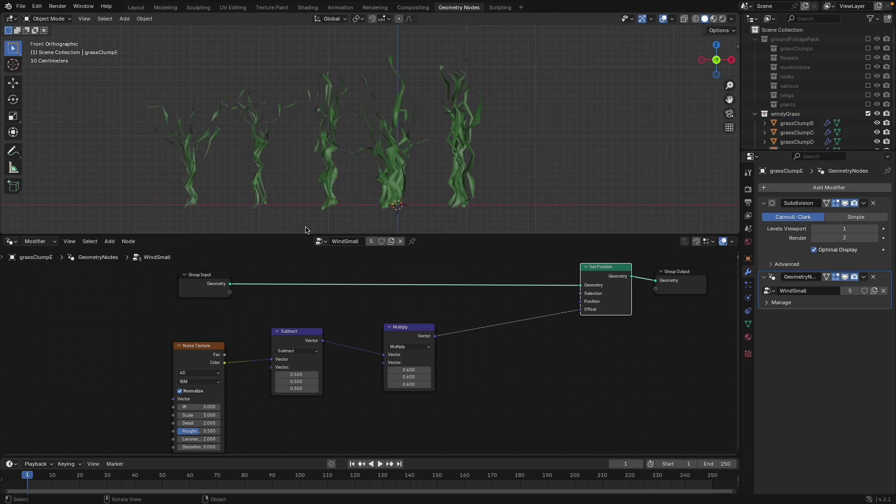
# Add a Gradient Texture node in the free space below the link from Multiply to Set Position
pyautogui.scroll(-1, 434, 315)
pyautogui.moveTo(475, 324); pyautogui.dragTo(413, 334, button='middle')
pyautogui.scroll(2, 451, 328)
pyautogui.scroll(-3, 326, 346)
pyautogui.moveTo(370, 357); pyautogui.dragTo(339, 343, button='middle')
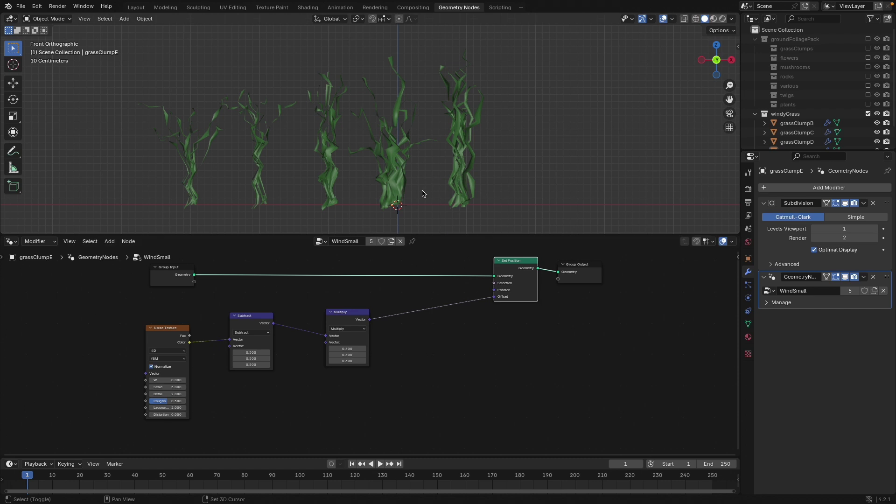
pyautogui.hotkey('shift', 'a')
pyautogui.write('gra')
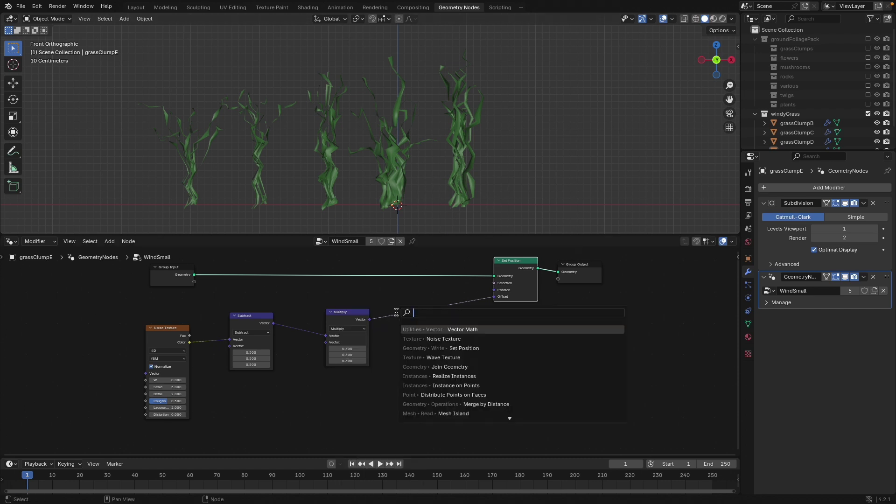
pyautogui.write('di')
pyautogui.press('Return')
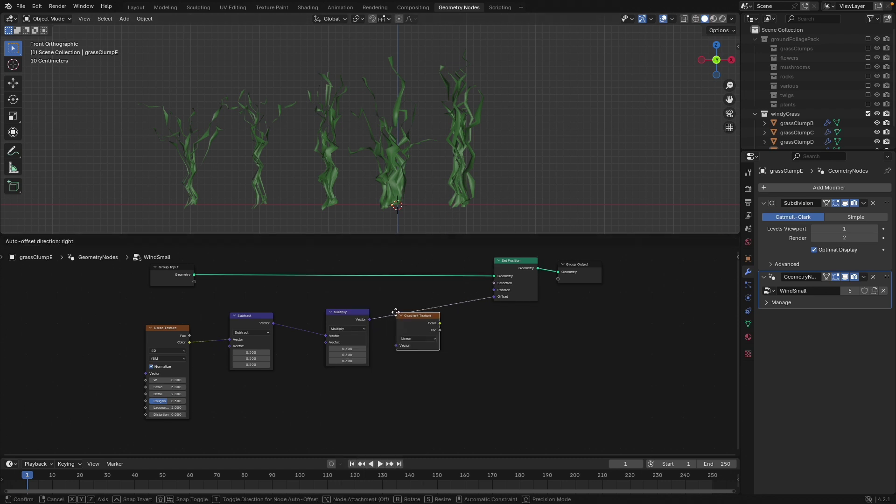
pyautogui.click(402, 386)
# Preview the Gradient Texture's color on the grass clump's geometry with a Viewer node
pyautogui.moveTo(393, 380); pyautogui.dragTo(369, 342, button='middle')
pyautogui.keyDown('ctrl'); pyautogui.keyDown('shift'); pyautogui.click(154, 272); pyautogui.keyUp('shift'); pyautogui.keyUp('ctrl')
pyautogui.moveTo(156, 273); pyautogui.dragTo(158, 290, button='middle')
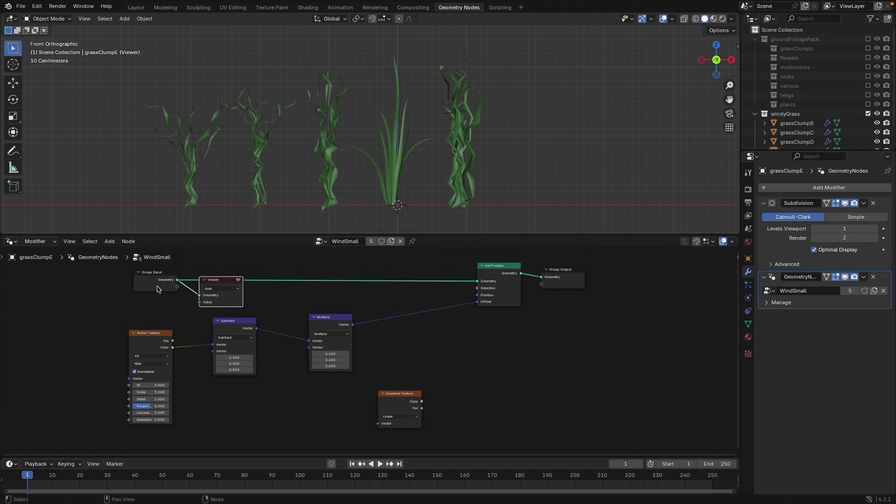
pyautogui.keyDown('ctrl'); pyautogui.keyDown('shift'); pyautogui.click(400, 410); pyautogui.keyUp('shift'); pyautogui.keyUp('ctrl')
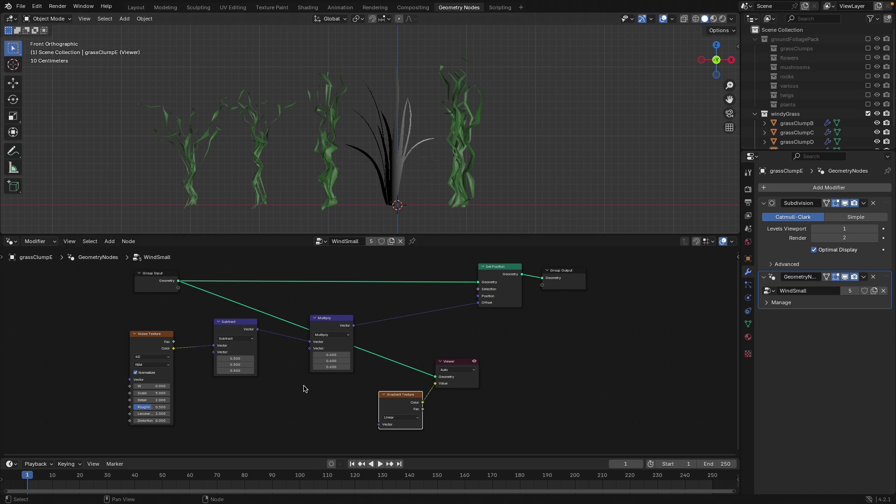
# Add a Rotate Vector node and connect its output to the Gradient Texture's Vector input
pyautogui.moveTo(250, 412); pyautogui.dragTo(268, 373, button='middle')
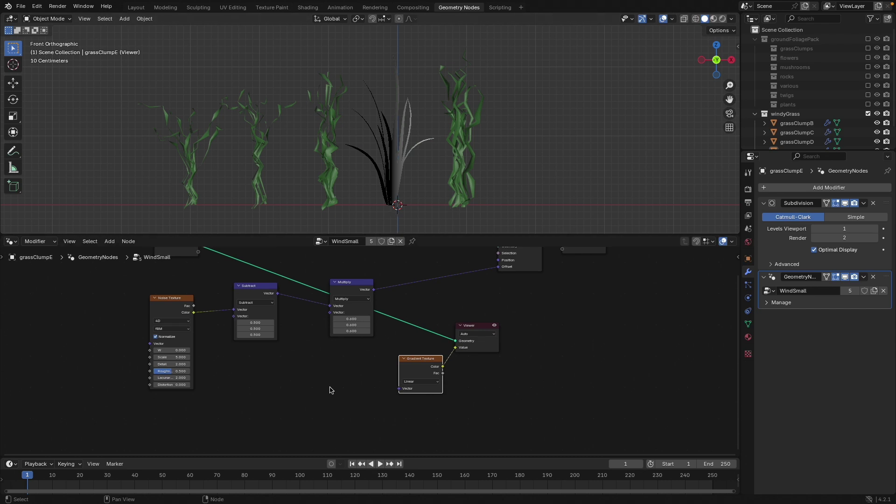
pyautogui.scroll(1, 329, 383)
pyautogui.hotkey('shift', 'a')
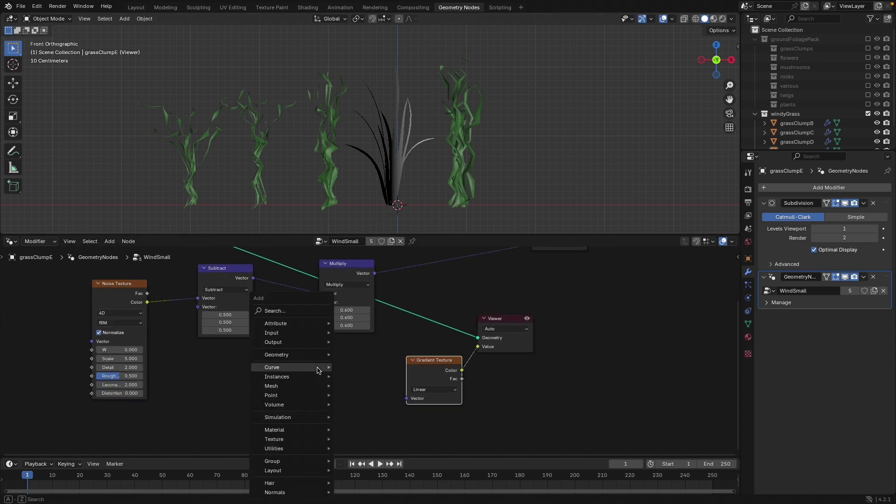
pyautogui.write('r')
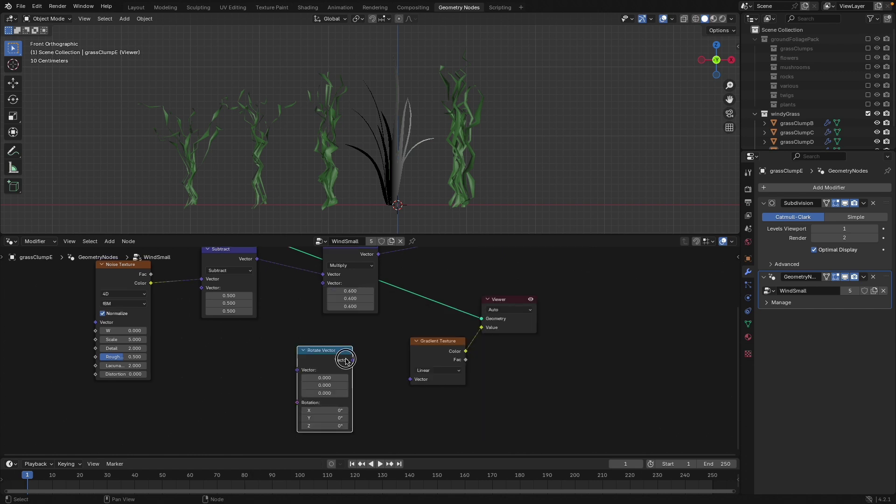
pyautogui.moveTo(352, 360); pyautogui.dragTo(410, 379)
pyautogui.moveTo(365, 350); pyautogui.dragTo(410, 343, button='middle')
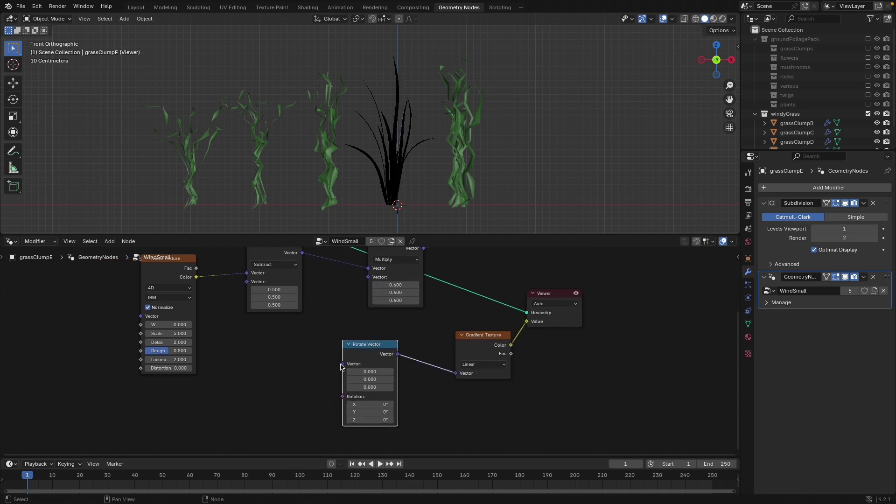
# Add a Position node and connect it to the Rotate Vector node's Vector input
pyautogui.click(258, 363)
pyautogui.hotkey('shift', 'a')
pyautogui.click(245, 311)
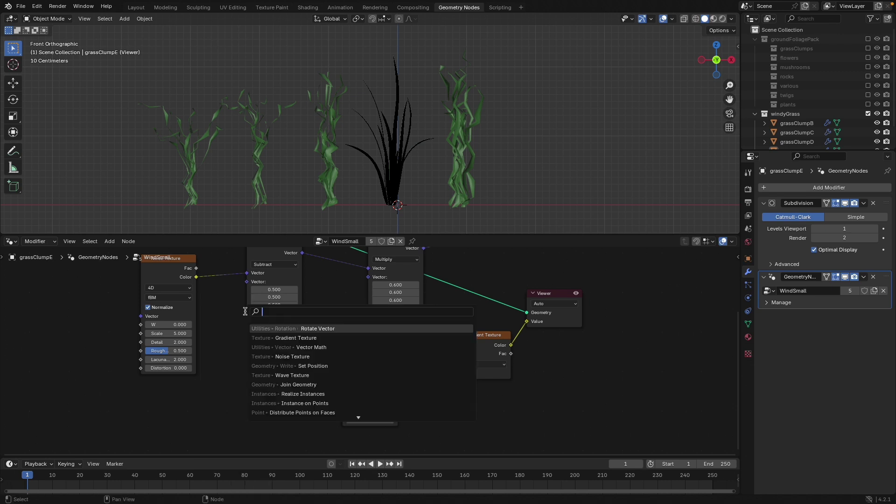
pyautogui.write('position')
pyautogui.press('Return')
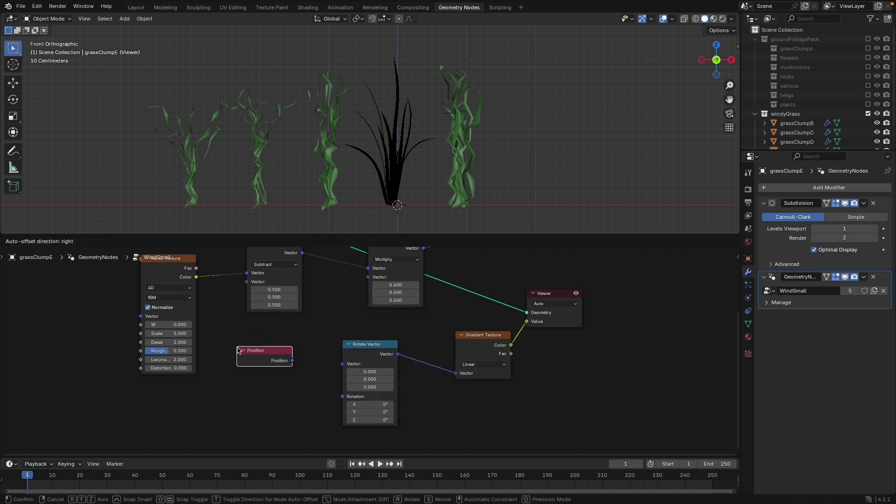
pyautogui.click(280, 366)
pyautogui.moveTo(292, 369); pyautogui.dragTo(339, 366)
pyautogui.moveTo(264, 360); pyautogui.dragTo(286, 358)
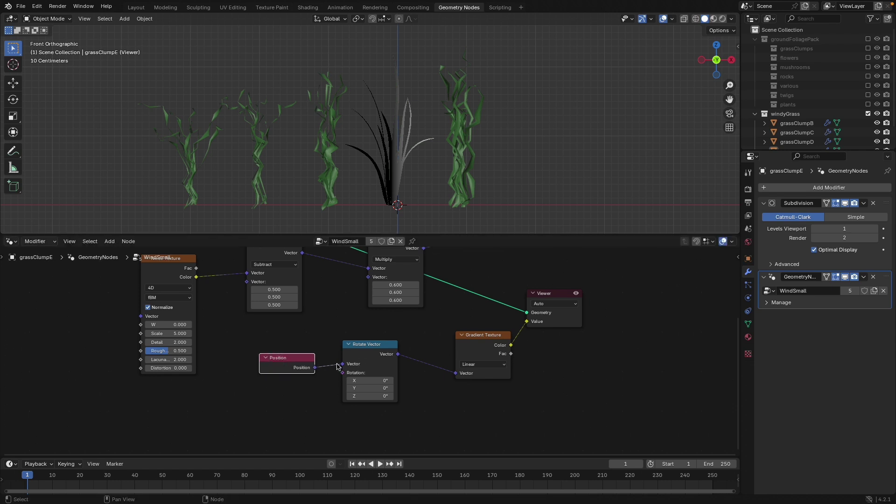
# Set the Rotate Vector node's Y rotation to 90° and inspect the gradient at the clump's base
pyautogui.moveTo(431, 397); pyautogui.dragTo(416, 398, button='middle')
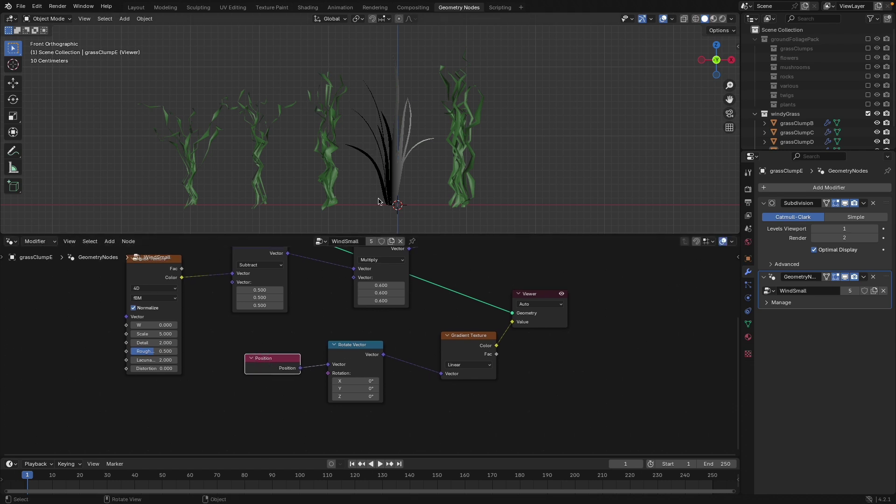
pyautogui.click(354, 389)
pyautogui.write('90')
pyautogui.press('Return')
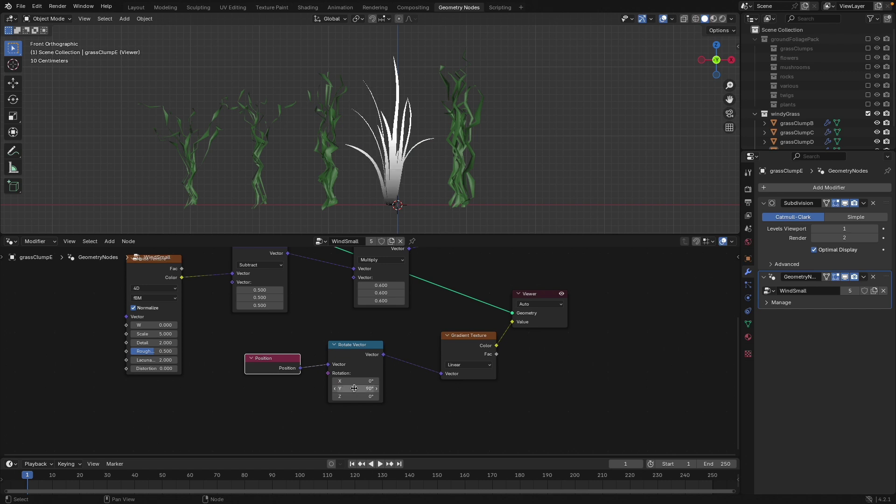
pyautogui.scroll(3, 417, 185)
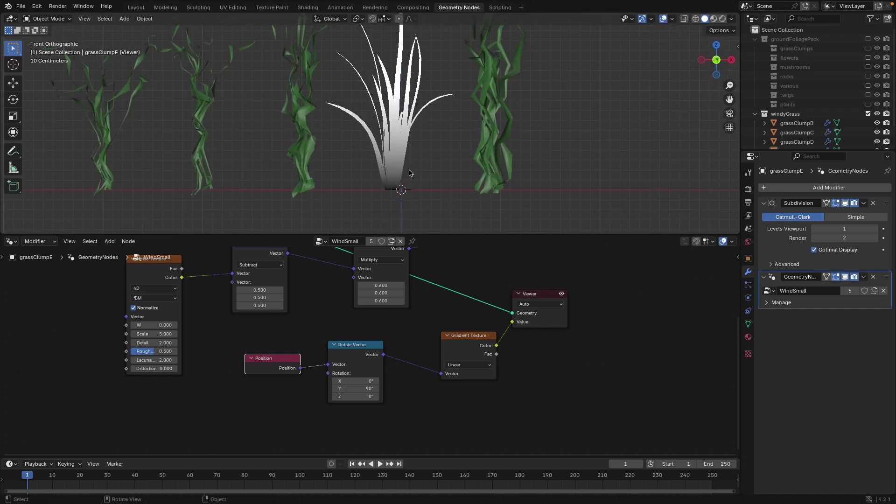
pyautogui.keyDown('shift'); pyautogui.moveTo(417, 185); pyautogui.dragTo(376, 160, button='middle'); pyautogui.keyUp('shift')
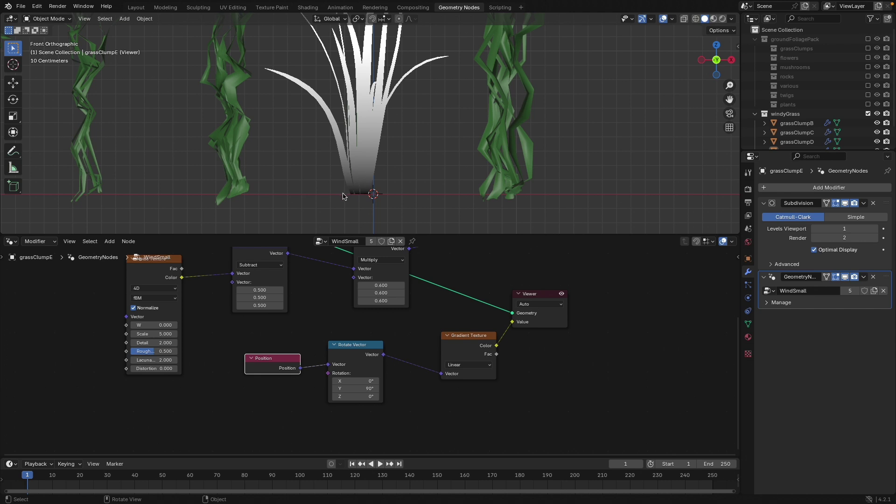
# Bring the Gradient Texture closer to Rotate Vector and move it with the Position and Rotate Vector nodes to free up space
pyautogui.scroll(-2, 415, 400)
pyautogui.moveTo(415, 400); pyautogui.dragTo(366, 431, button='middle')
pyautogui.moveTo(402, 372); pyautogui.dragTo(373, 380)
pyautogui.moveTo(206, 374); pyautogui.dragTo(407, 440)
pyautogui.moveTo(355, 399); pyautogui.dragTo(322, 419)
# Add a Color Ramp node between the Gradient Texture and the Viewer
pyautogui.hotkey('shift', 'a')
pyautogui.click(345, 310)
pyautogui.write('col')
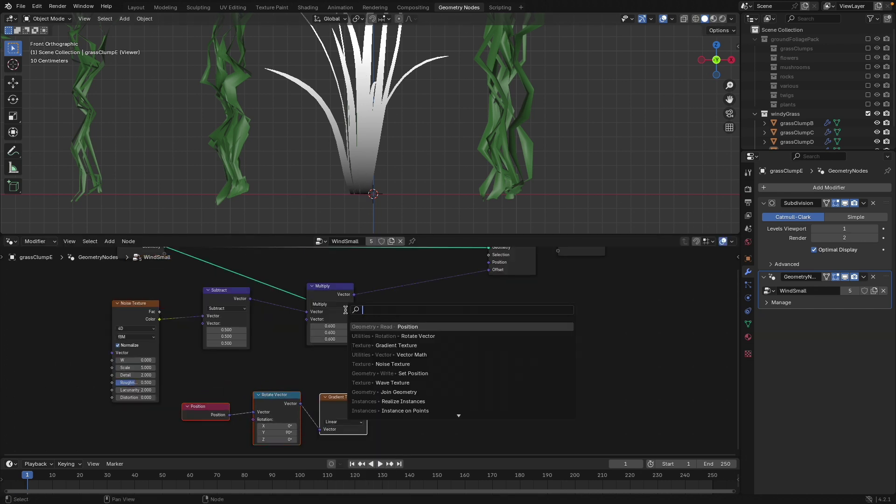
pyautogui.press('Down')
pyautogui.press('Down')
pyautogui.press('Return')
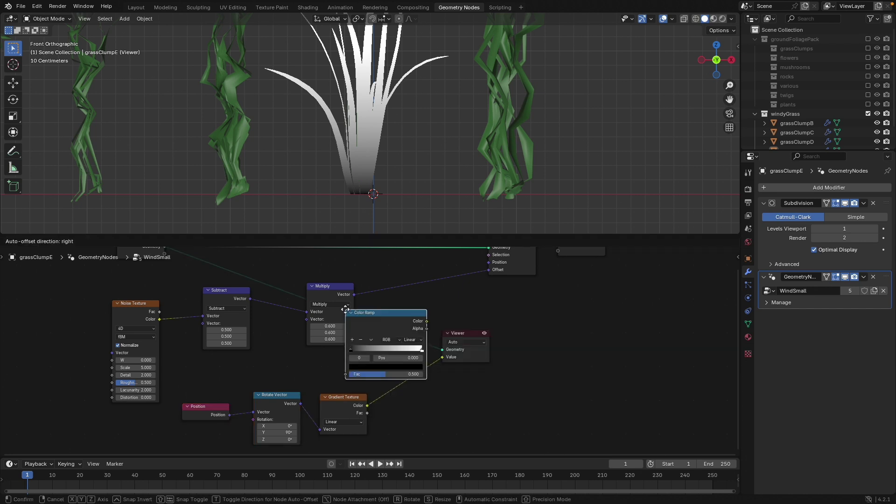
pyautogui.click(382, 376)
pyautogui.moveTo(410, 394); pyautogui.dragTo(398, 371, button='middle')
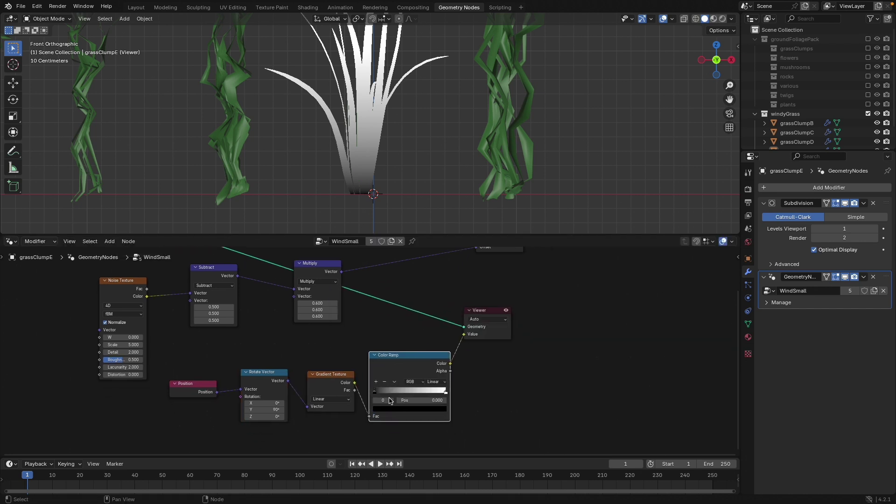
# Move the Color Ramp's black stop to about 0.286 so the mask darkens the base of the clump
pyautogui.scroll(1, 390, 404)
pyautogui.moveTo(379, 397)
pyautogui.mouseDown()
pyautogui.moveTo(407, 397)
pyautogui.moveTo(393, 397)
pyautogui.mouseUp()
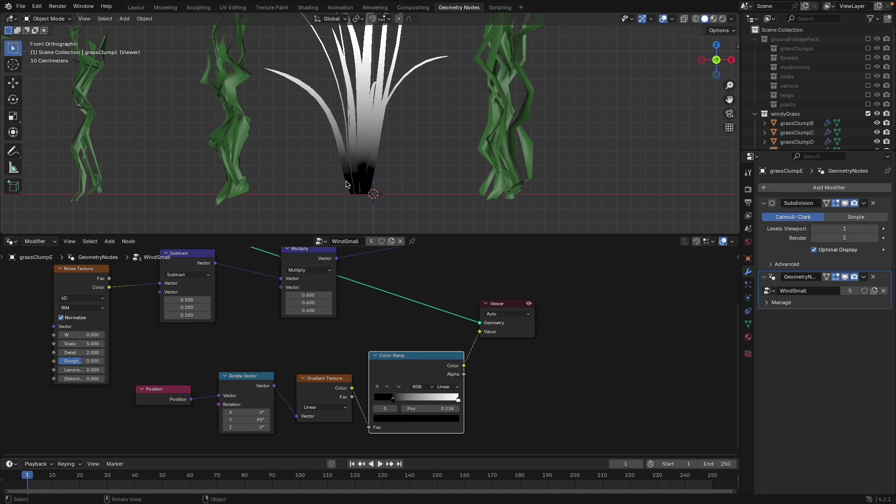
pyautogui.scroll(2, 378, 87)
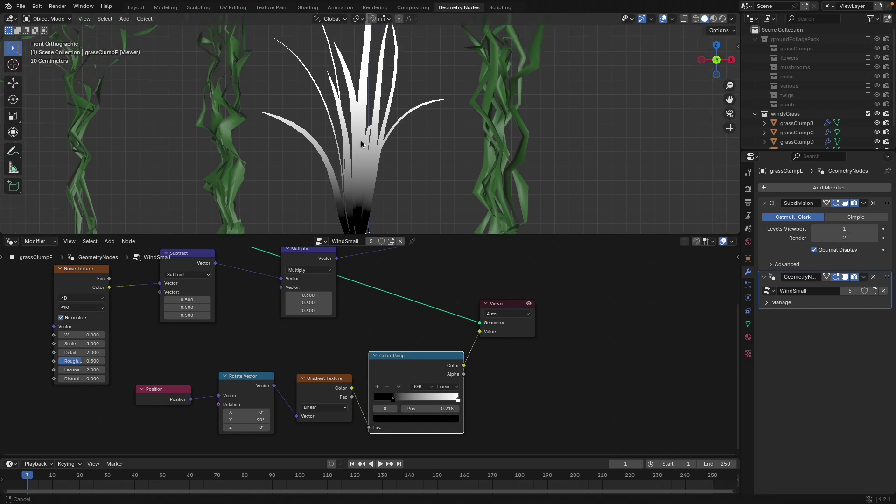
pyautogui.moveTo(392, 398); pyautogui.dragTo(398, 398)
pyautogui.scroll(-2, 380, 326)
pyautogui.moveTo(404, 309); pyautogui.dragTo(336, 358, button='middle')
pyautogui.scroll(-1, 442, 304)
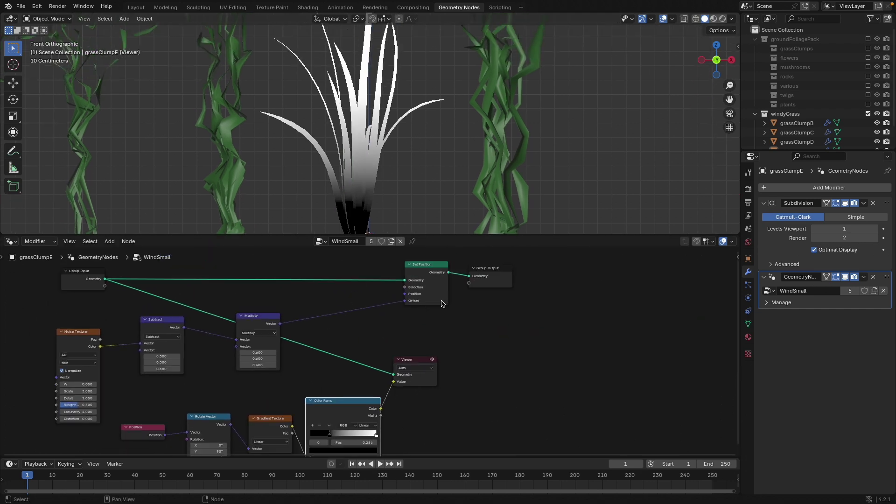
# Delete the Viewer node and move the Multiply node closer to the Subtract node
pyautogui.click(412, 362)
pyautogui.press('x')
pyautogui.moveTo(409, 354); pyautogui.dragTo(469, 337, button='middle')
pyautogui.scroll(-2, 395, 162)
pyautogui.moveTo(413, 398); pyautogui.dragTo(412, 399)
pyautogui.moveTo(306, 297); pyautogui.dragTo(287, 299)
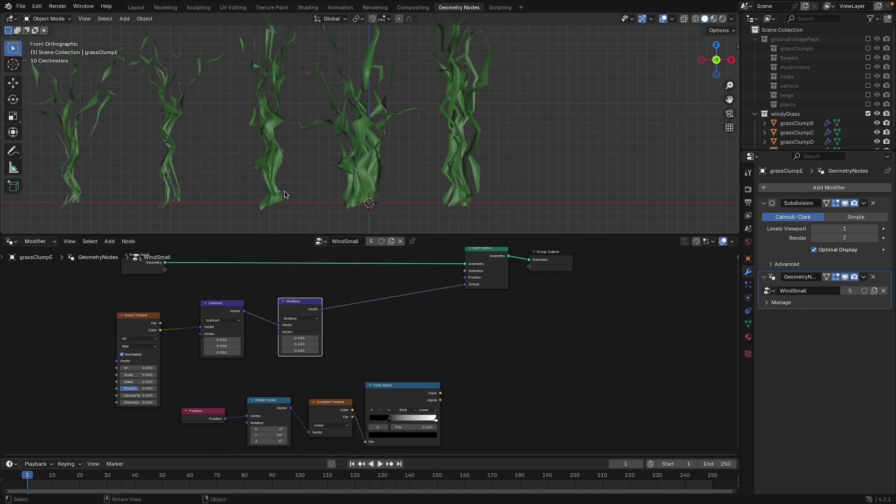
# Duplicate the Multiply node onto the link to Set Position's Offset and change the copy's operation to Scale
pyautogui.scroll(1, 350, 334)
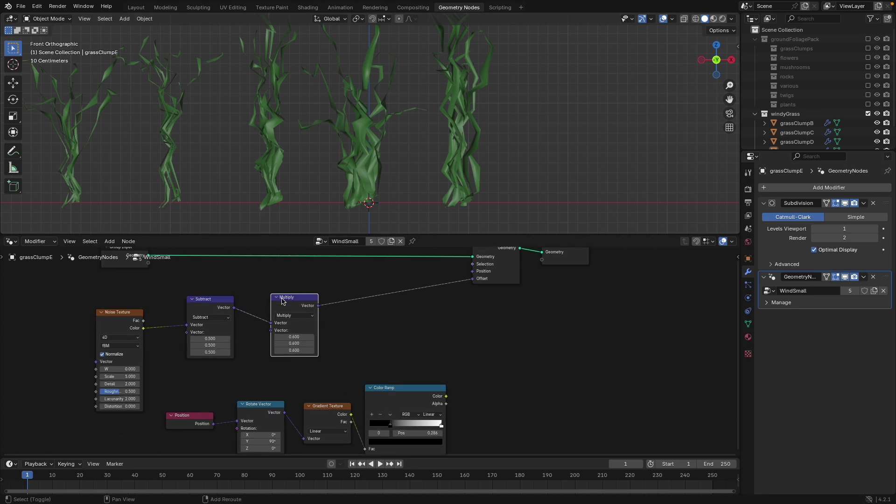
pyautogui.hotkey('shift', 'd')
pyautogui.click(418, 293)
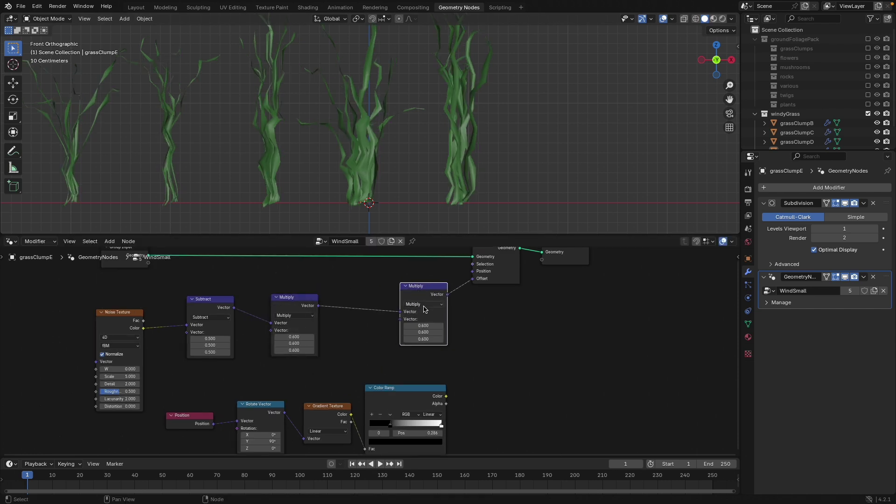
pyautogui.click(423, 305)
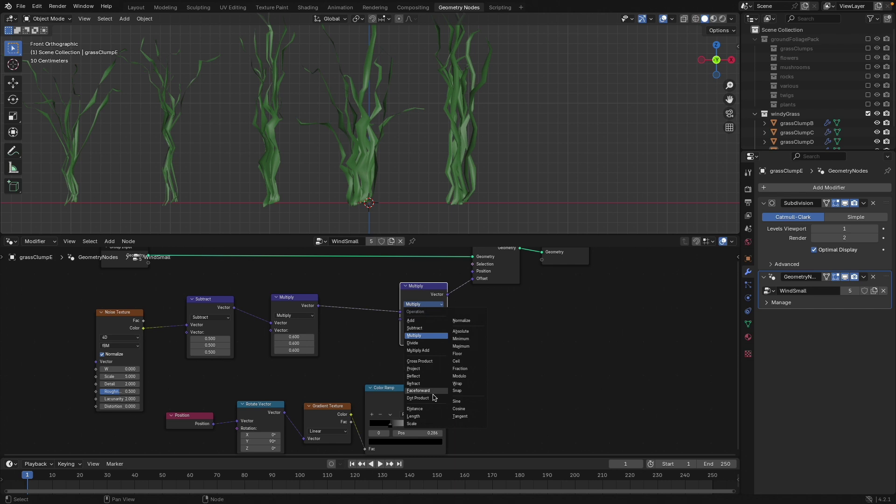
pyautogui.click(412, 424)
# Test the Scale node's factor at 0 and raise it to 1.08 while viewing the grass clumps
pyautogui.moveTo(378, 325); pyautogui.dragTo(422, 272, button='middle')
pyautogui.moveTo(236, 344); pyautogui.dragTo(495, 414)
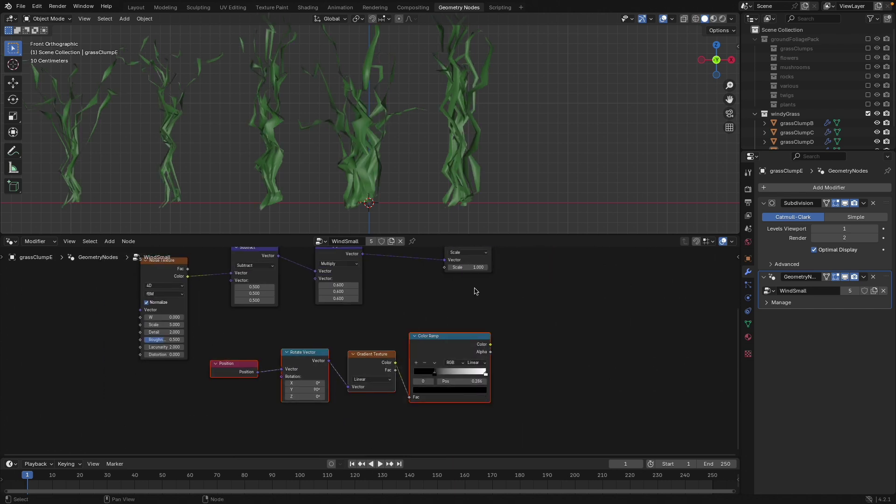
pyautogui.click(462, 268)
pyautogui.write('0')
pyautogui.press('Return')
pyautogui.scroll(1, 446, 152)
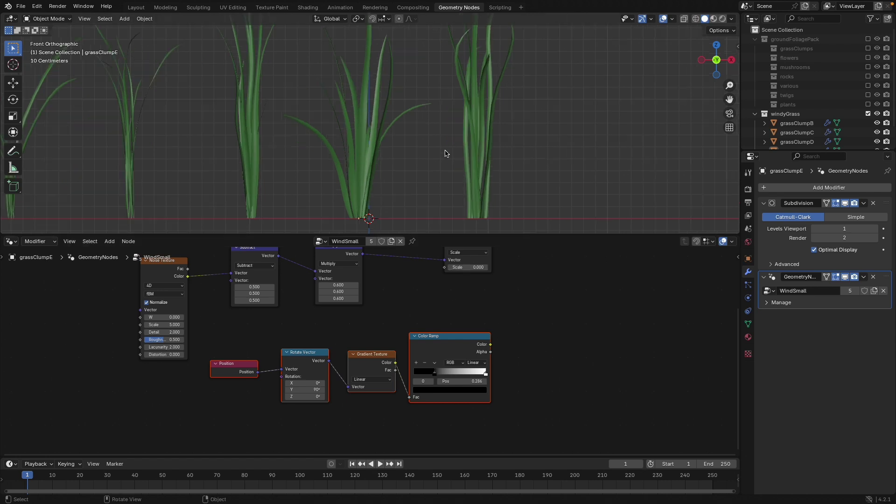
pyautogui.keyDown('shift'); pyautogui.moveTo(444, 151); pyautogui.dragTo(495, 170, button='middle'); pyautogui.keyUp('shift')
pyautogui.keyDown('shift'); pyautogui.moveTo(464, 268); pyautogui.dragTo(510, 267); pyautogui.keyUp('shift')
pyautogui.scroll(-3, 466, 224)
pyautogui.moveTo(531, 322); pyautogui.dragTo(496, 347, button='middle')
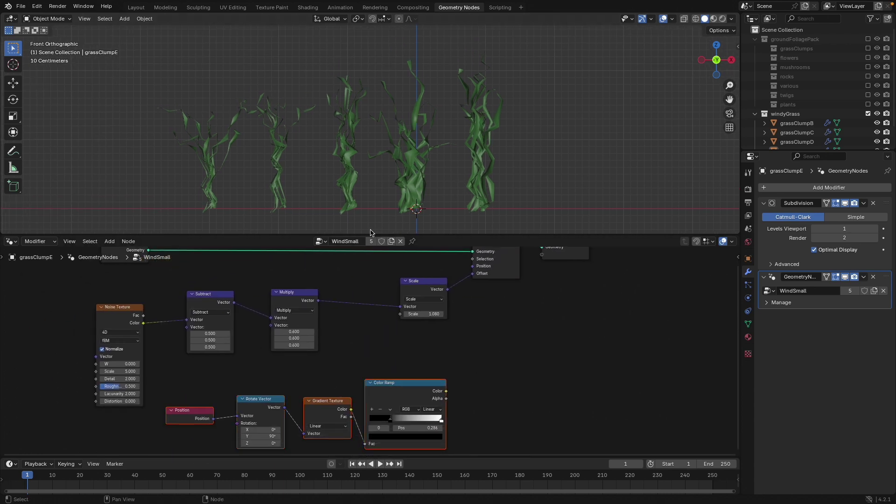
# Connect the Color Ramp's Color output to the Scale node's Scale input and shift the gradient mask nodes back beneath the noise chain
pyautogui.keyDown('shift'); pyautogui.moveTo(376, 340); pyautogui.dragTo(407, 323, button='middle'); pyautogui.keyUp('shift')
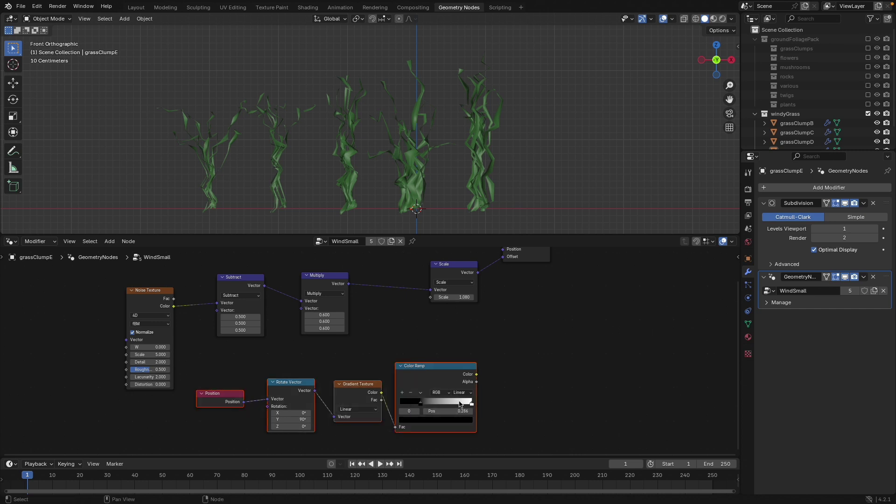
pyautogui.moveTo(439, 376); pyautogui.dragTo(432, 303)
pyautogui.click(428, 401)
pyautogui.moveTo(457, 381); pyautogui.dragTo(447, 385, button='middle')
pyautogui.scroll(2, 409, 196)
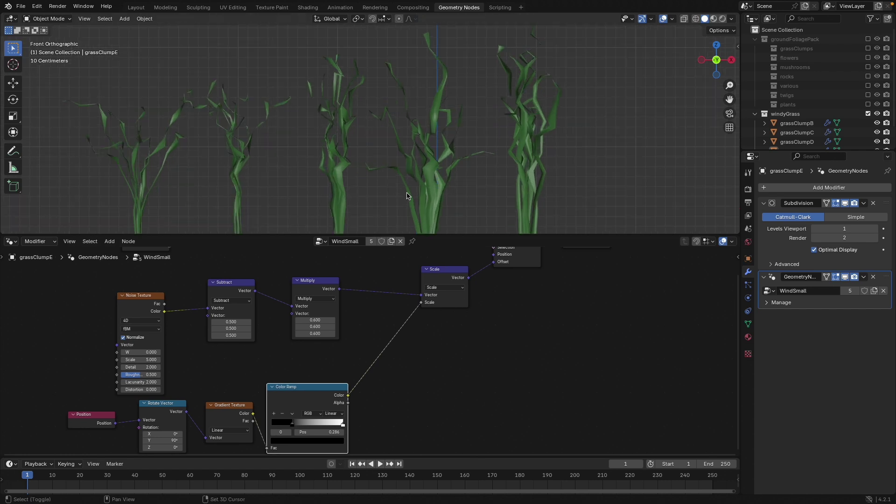
pyautogui.keyDown('shift'); pyautogui.moveTo(409, 196); pyautogui.dragTo(360, 159, button='middle'); pyautogui.keyUp('shift')
pyautogui.moveTo(432, 377); pyautogui.dragTo(444, 369, button='middle')
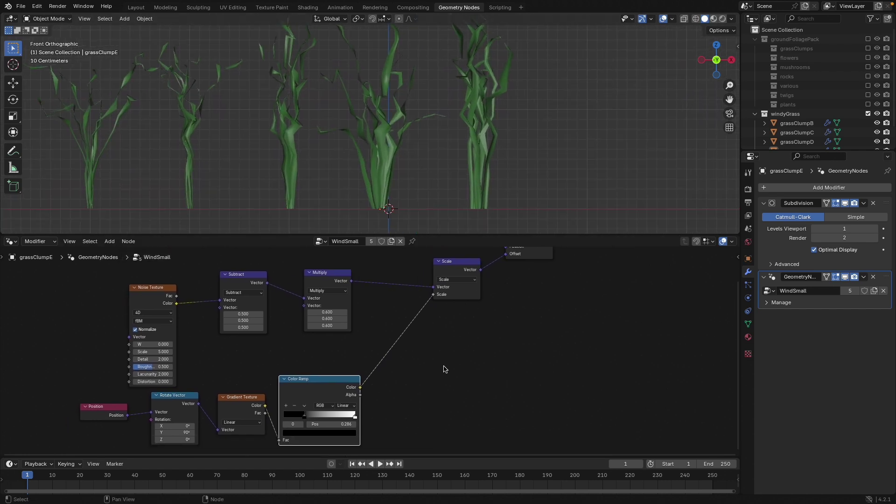
# Shift the Color Ramp's black stop slightly toward the start and move its white stop to 0.623
pyautogui.moveTo(139, 292); pyautogui.dragTo(141, 284)
pyautogui.moveTo(304, 415)
pyautogui.mouseDown()
pyautogui.moveTo(281, 416)
pyautogui.moveTo(343, 416)
pyautogui.moveTo(275, 415)
pyautogui.moveTo(305, 415)
pyautogui.moveTo(276, 413)
pyautogui.moveTo(288, 415)
pyautogui.mouseUp()
pyautogui.moveTo(349, 415); pyautogui.dragTo(325, 414)
pyautogui.scroll(-2, 326, 355)
# Set all three Multiply values to -0.4 and insert a duplicate of the Scale node before Set Position
pyautogui.moveTo(329, 319); pyautogui.dragTo(330, 347, button='middle')
pyautogui.moveTo(336, 347); pyautogui.dragTo(289, 359)
pyautogui.moveTo(407, 360); pyautogui.dragTo(366, 389, button='middle')
pyautogui.moveTo(405, 338); pyautogui.dragTo(365, 351)
pyautogui.hotkey('shift', 'd')
pyautogui.click(431, 352)
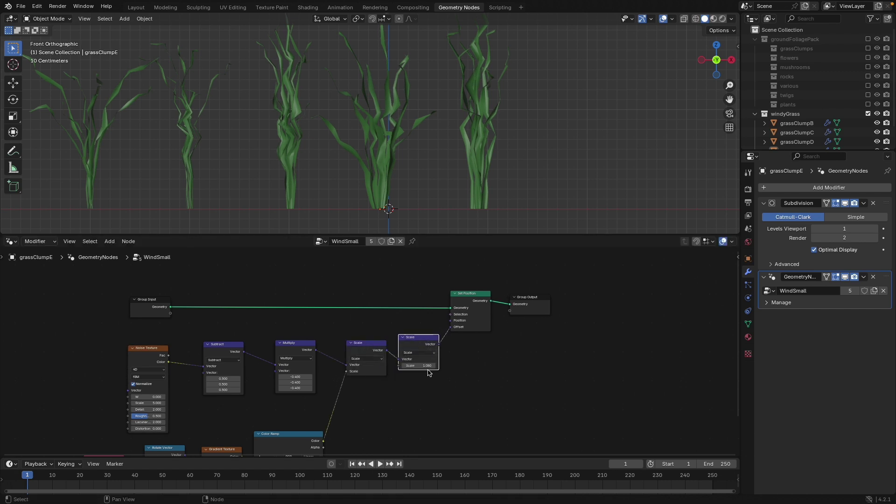
# Adjust the duplicated Scale node's factor to 0.88 and move Set Position and Group Output away to make room
pyautogui.moveTo(428, 371)
pyautogui.mouseDown()
pyautogui.moveTo(406, 372)
pyautogui.moveTo(451, 365)
pyautogui.moveTo(387, 366)
pyautogui.moveTo(439, 365)
pyautogui.mouseUp()
pyautogui.moveTo(537, 365); pyautogui.dragTo(126, 366)
pyautogui.press('Escape')
pyautogui.moveTo(464, 272); pyautogui.dragTo(587, 358)
pyautogui.moveTo(468, 296); pyautogui.dragTo(513, 310)
pyautogui.moveTo(451, 378); pyautogui.dragTo(469, 333, button='middle')
pyautogui.scroll(3, 467, 340)
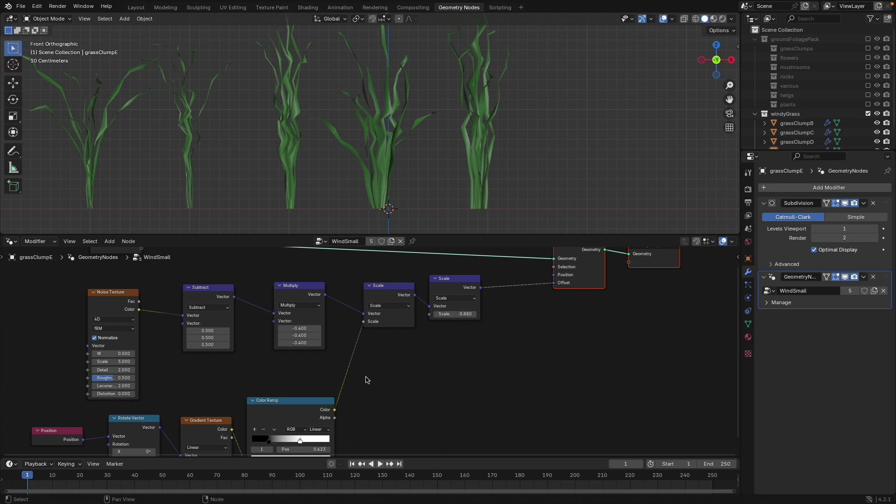
# Set the last Scale node's factor to -0.62 and briefly play the animation to check for movement
pyautogui.moveTo(366, 380); pyautogui.dragTo(411, 338, button='middle')
pyautogui.moveTo(518, 341); pyautogui.dragTo(437, 397, button='middle')
pyautogui.moveTo(416, 330); pyautogui.dragTo(345, 330)
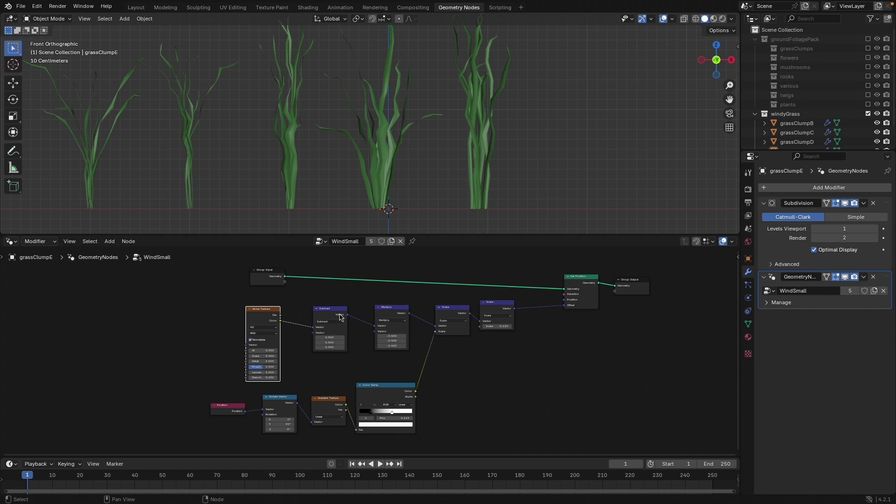
pyautogui.click(379, 465)
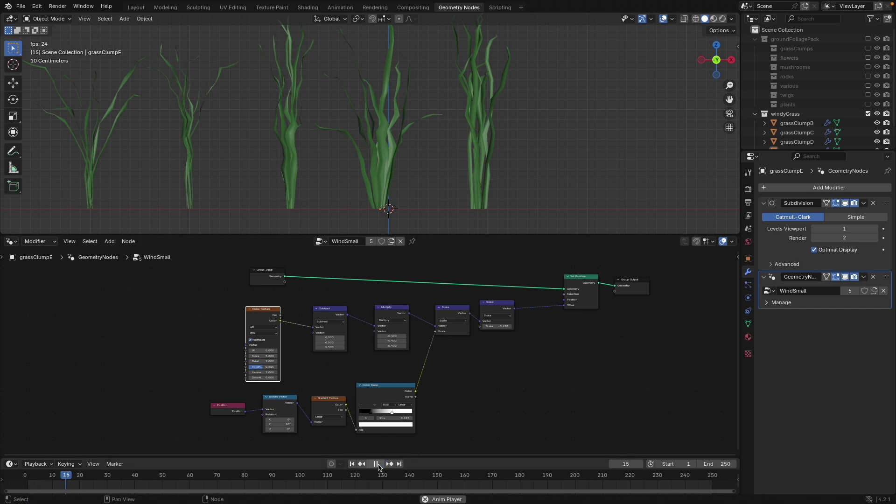
pyautogui.click(378, 464)
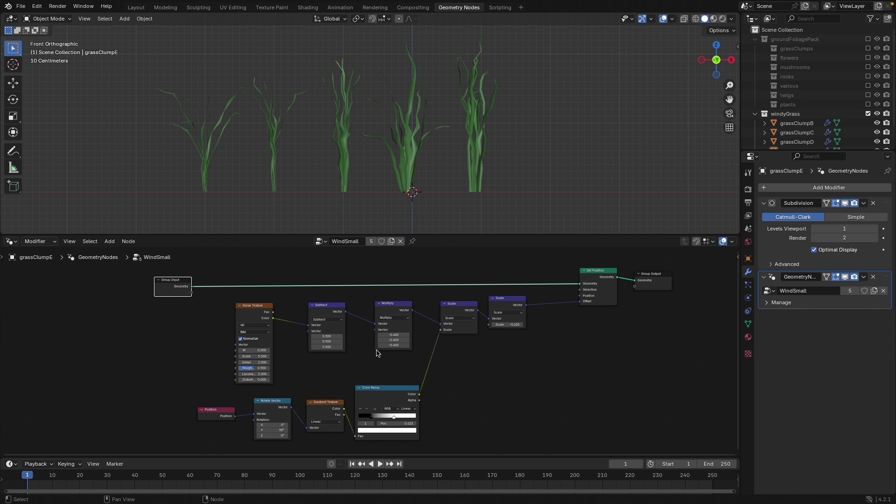
# Add a Scene Time node before the Noise Texture
pyautogui.moveTo(285, 342); pyautogui.dragTo(368, 330, button='middle')
pyautogui.scroll(2, 160, 346)
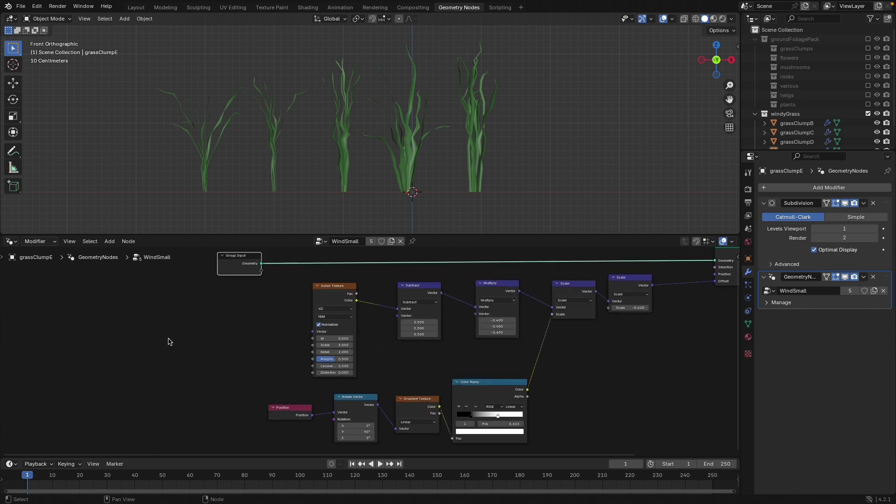
pyautogui.scroll(1, 169, 342)
pyautogui.hotkey('shift', 'a')
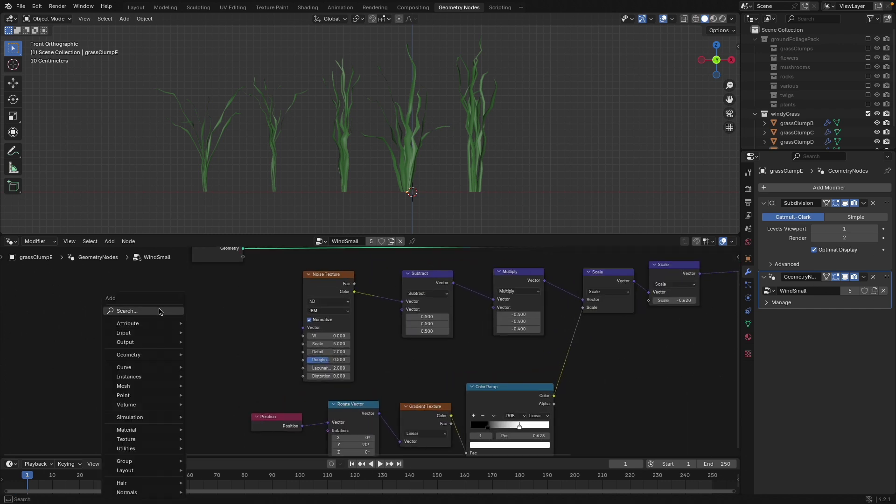
pyautogui.click(159, 310)
pyautogui.write('scene')
pyautogui.press('Return')
pyautogui.click(163, 308)
# Connect Scene Time's Seconds output to the Noise Texture's W input and position the node close to it
pyautogui.keyDown('shift'); pyautogui.scroll(-2, 257, 348); pyautogui.keyUp('shift')
pyautogui.moveTo(211, 306); pyautogui.dragTo(312, 321)
pyautogui.moveTo(176, 308); pyautogui.dragTo(218, 319)
pyautogui.moveTo(362, 324); pyautogui.dragTo(290, 339, button='middle')
pyautogui.scroll(1, 318, 345)
pyautogui.moveTo(130, 324); pyautogui.dragTo(132, 322)
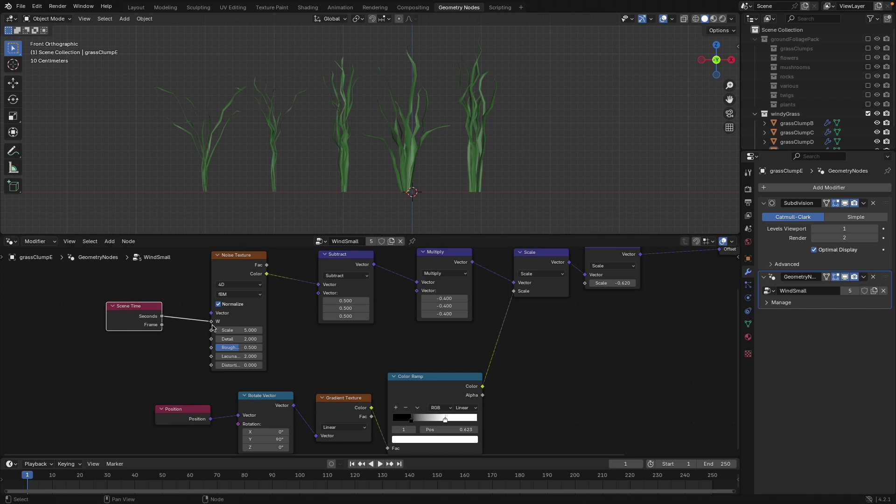
# Play the animation to examine the grass movement driven by scene time, and stop playback
pyautogui.scroll(-1, 316, 337)
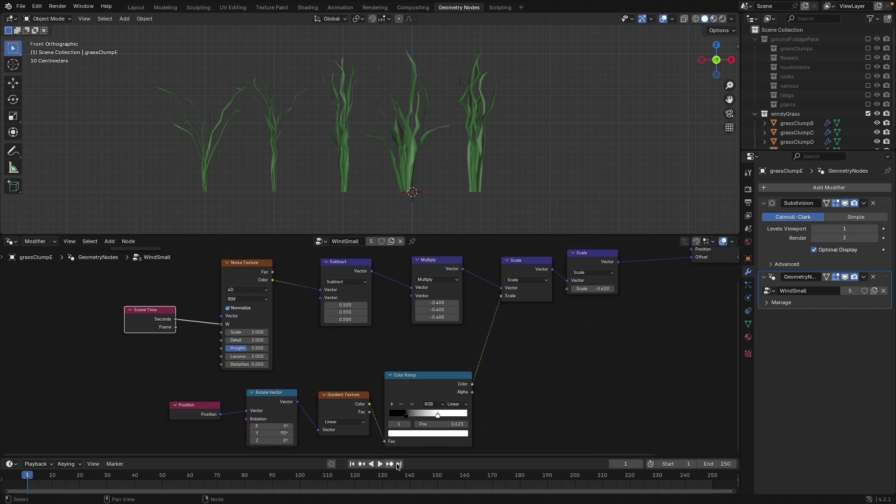
pyautogui.click(380, 465)
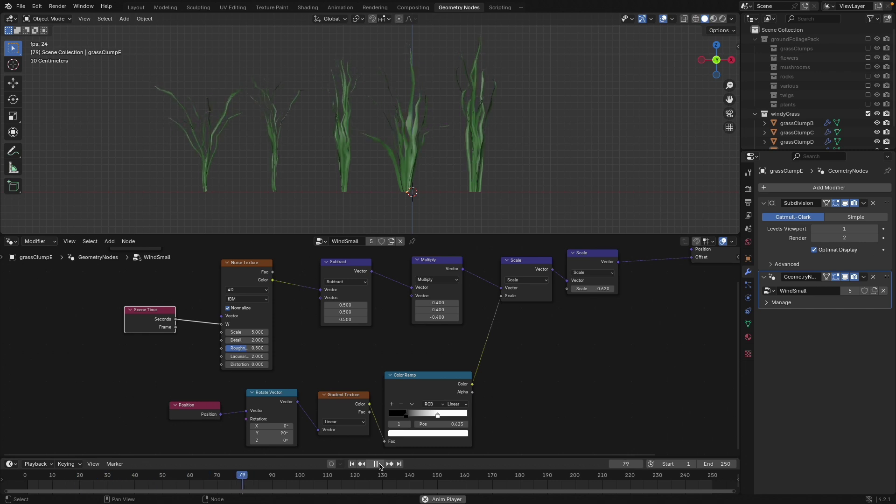
pyautogui.scroll(2, 361, 378)
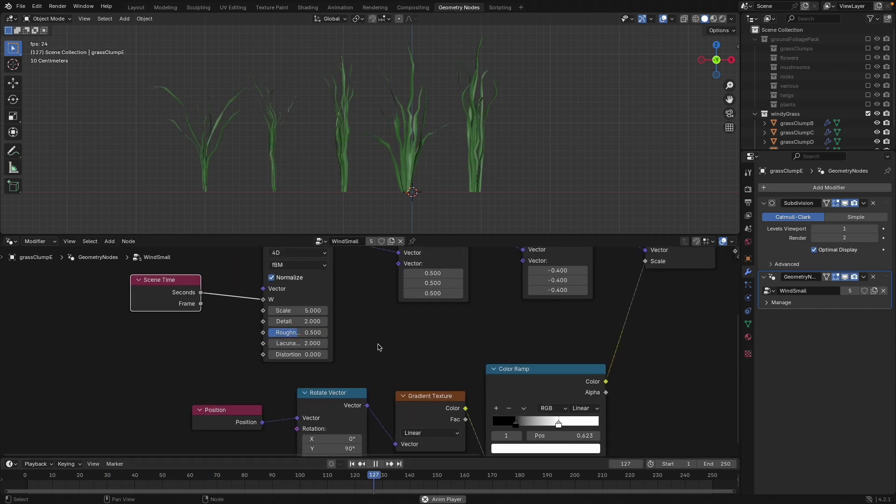
pyautogui.scroll(1, 361, 377)
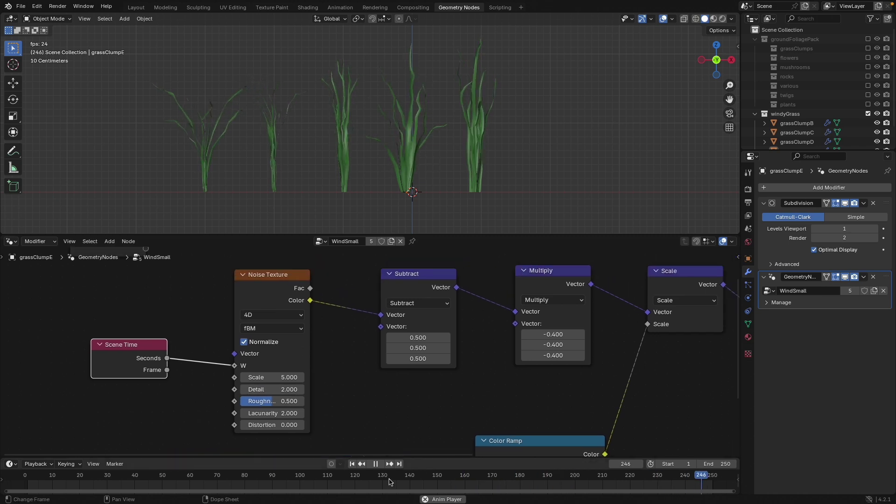
pyautogui.click(376, 464)
pyautogui.scroll(-2, 369, 355)
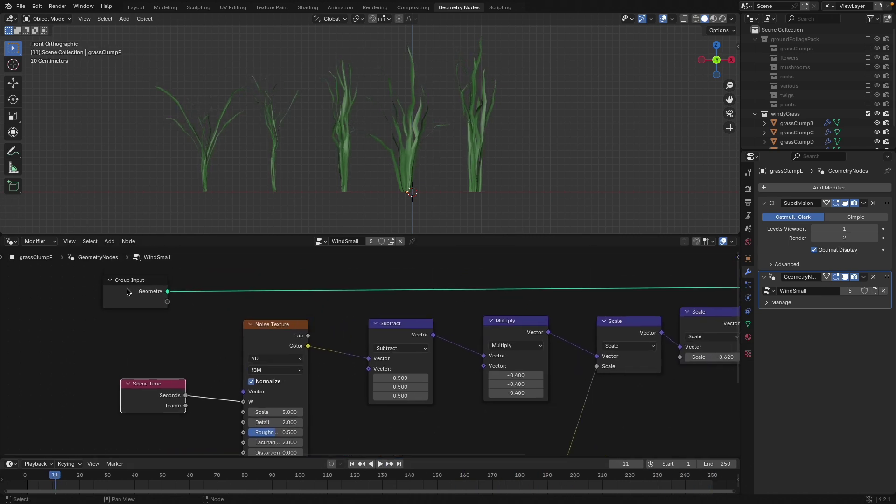
# Preview the Noise Texture's Fac output on the grass clump through a Viewer node and inspect it up close
pyautogui.keyDown('ctrl'); pyautogui.keyDown('shift'); pyautogui.click(128, 290); pyautogui.keyUp('shift'); pyautogui.keyUp('ctrl')
pyautogui.moveTo(167, 295); pyautogui.dragTo(174, 290, button='middle')
pyautogui.keyDown('ctrl'); pyautogui.keyDown('shift'); pyautogui.click(269, 333); pyautogui.keyUp('shift'); pyautogui.keyUp('ctrl')
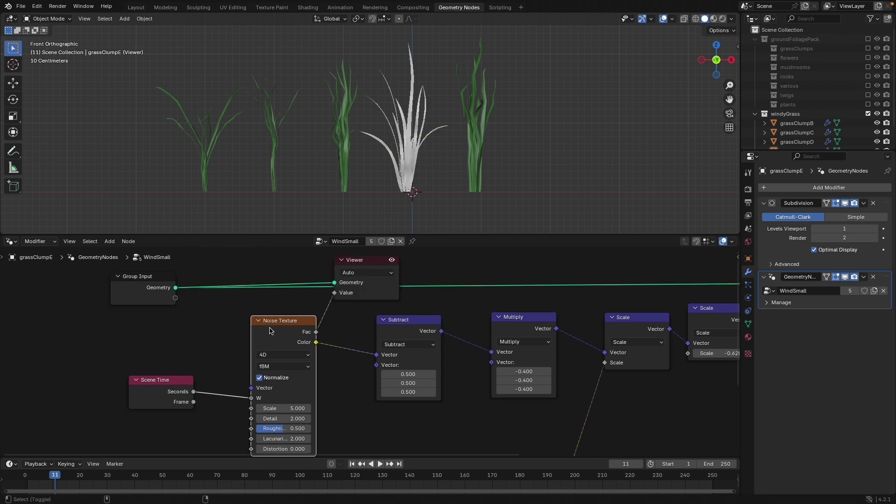
pyautogui.scroll(8, 426, 155)
# Set the Noise Texture's scale to 50 and inspect the pattern on the blades
pyautogui.doubleClick(282, 409)
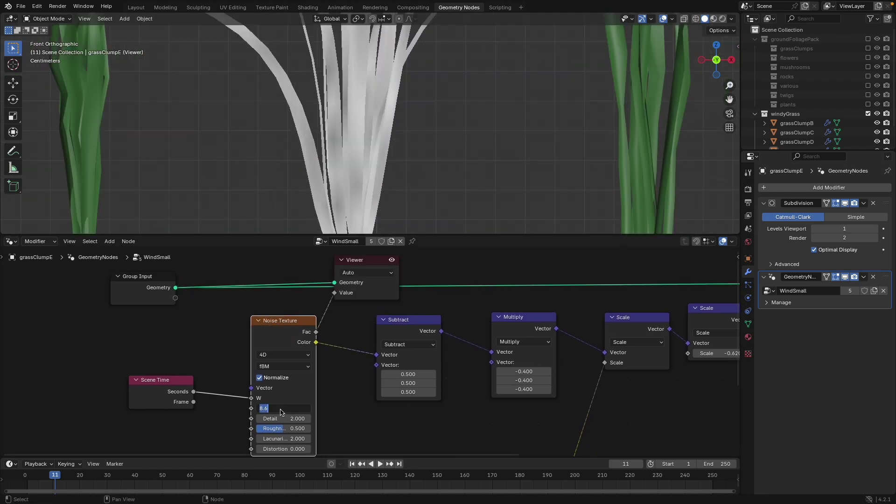
pyautogui.write('50')
pyautogui.press('Return')
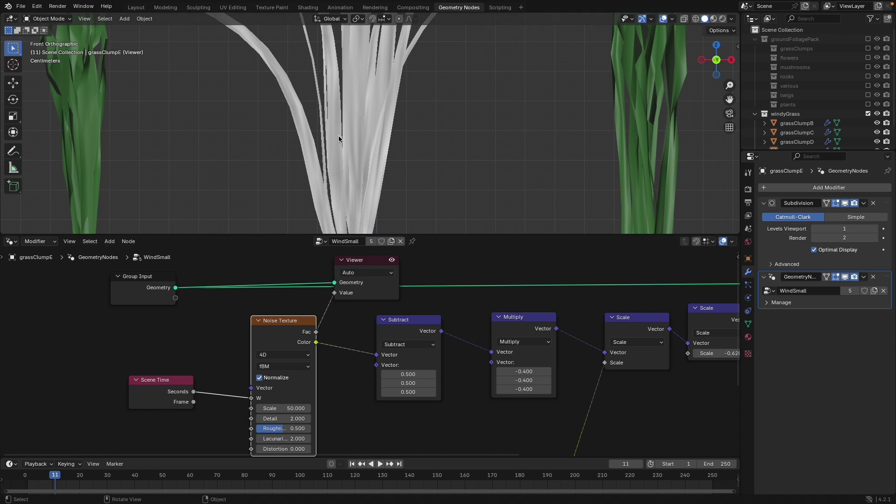
pyautogui.scroll(-5, 336, 191)
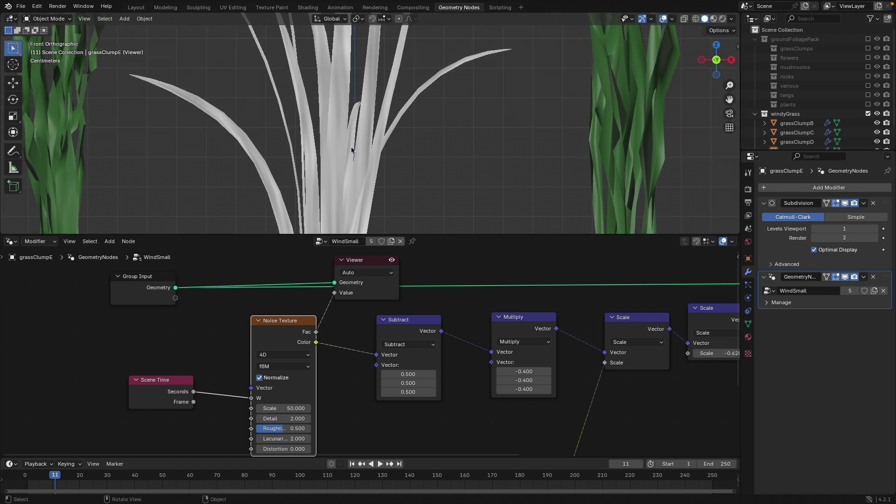
# Set the Noise Texture's roughness to 0.6, detail to 0 and scale to 0.2
pyautogui.moveTo(275, 429)
pyautogui.mouseDown()
pyautogui.moveTo(283, 418)
pyautogui.moveTo(355, 419)
pyautogui.moveTo(262, 419)
pyautogui.mouseUp()
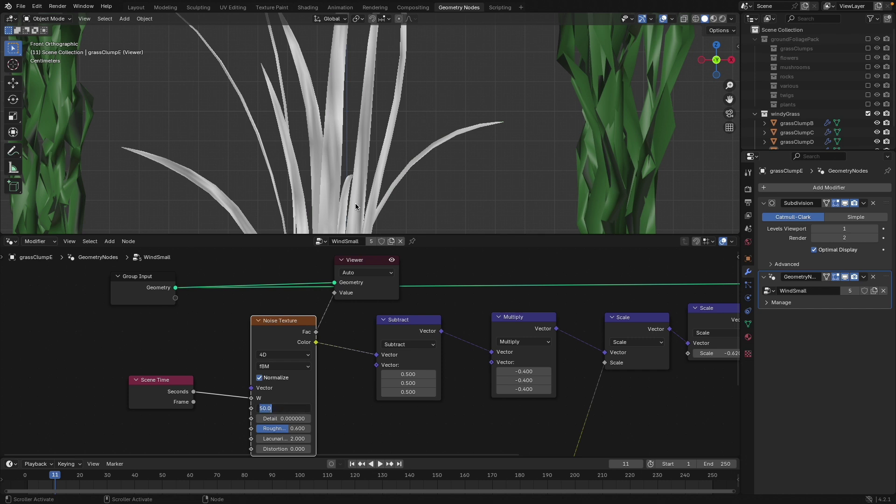
pyautogui.write('.2')
pyautogui.press('Return')
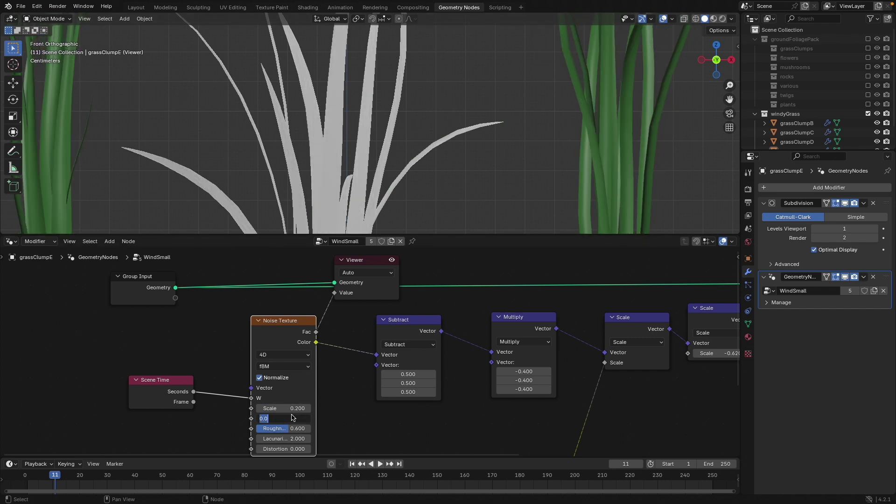
# Keep the Noise Texture's detail at 0 and play the animation to examine how all grass clumps move
pyautogui.press('Return')
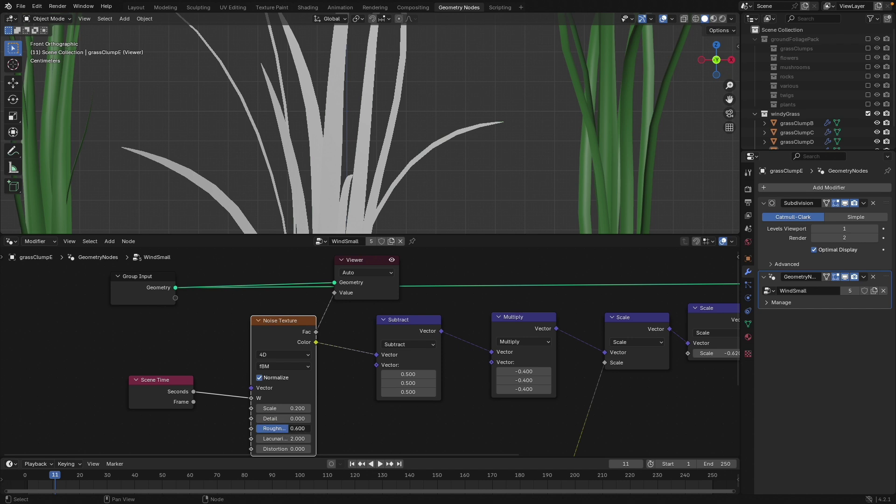
pyautogui.click(468, 186)
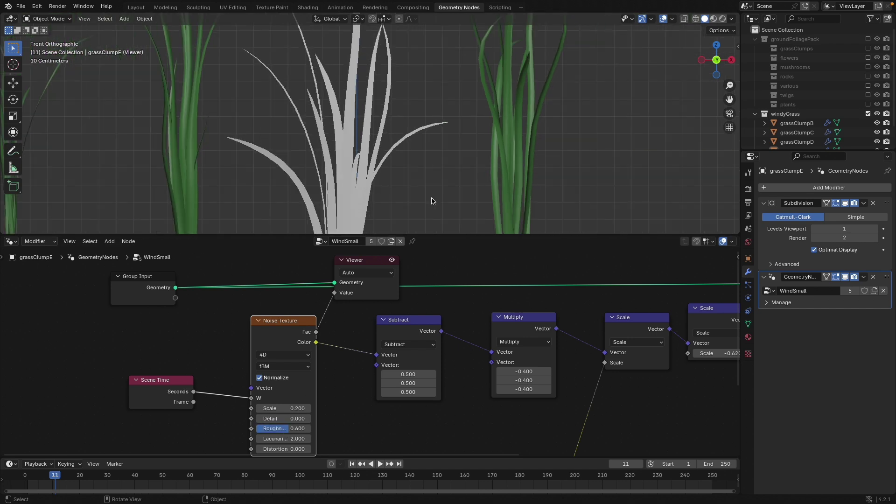
pyautogui.scroll(-6, 431, 201)
pyautogui.press('space')
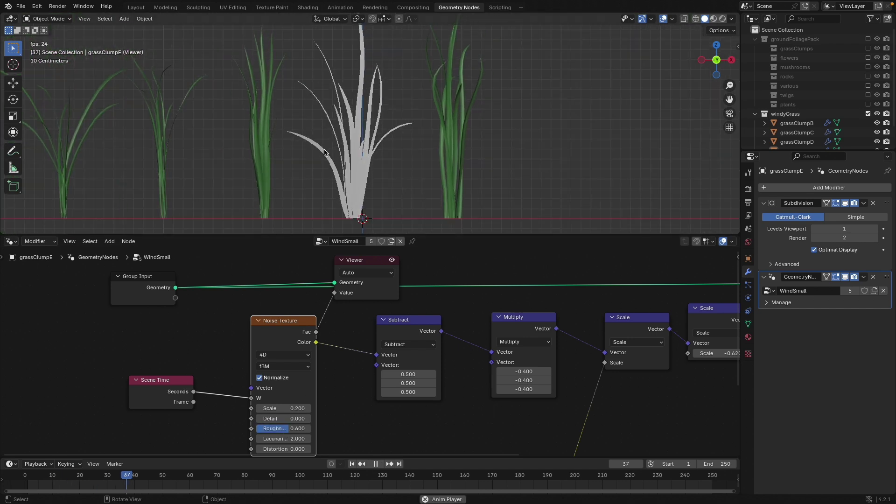
pyautogui.scroll(2, 347, 160)
pyautogui.scroll(-3, 343, 151)
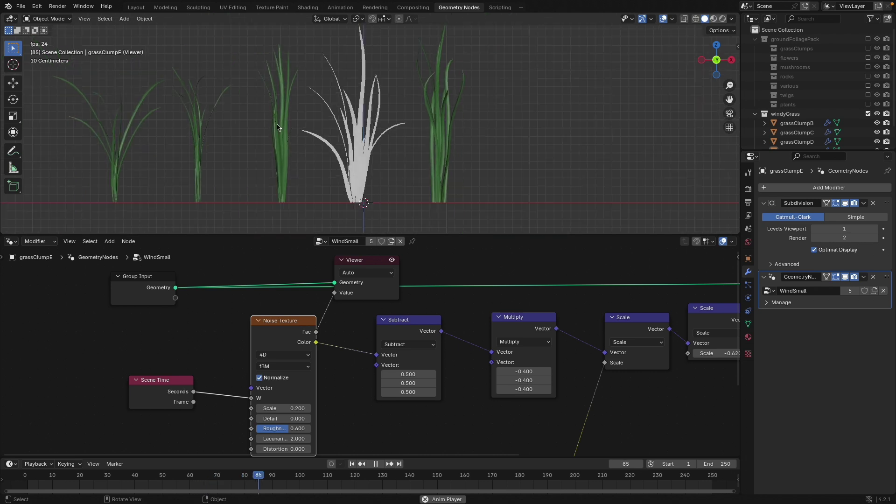
# Set the Noise Texture's distortion to 1 while the animation plays
pyautogui.click(284, 449)
pyautogui.write('1')
pyautogui.press('Return')
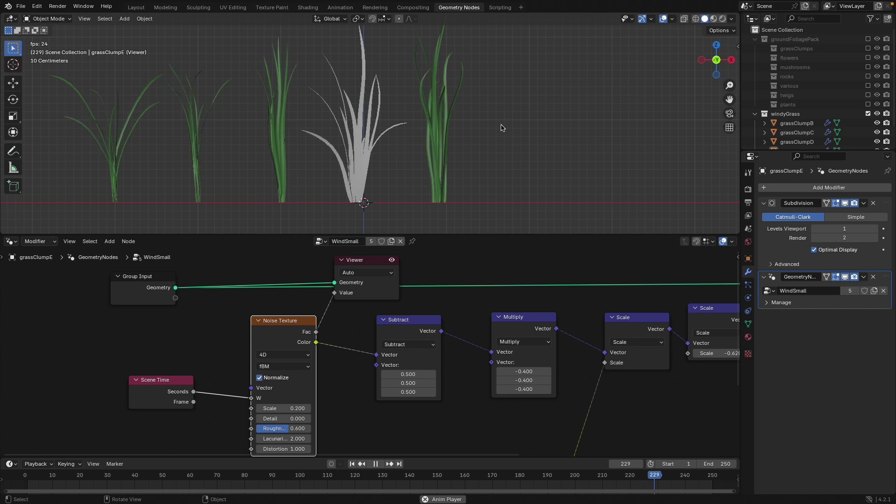
pyautogui.scroll(-1, 499, 129)
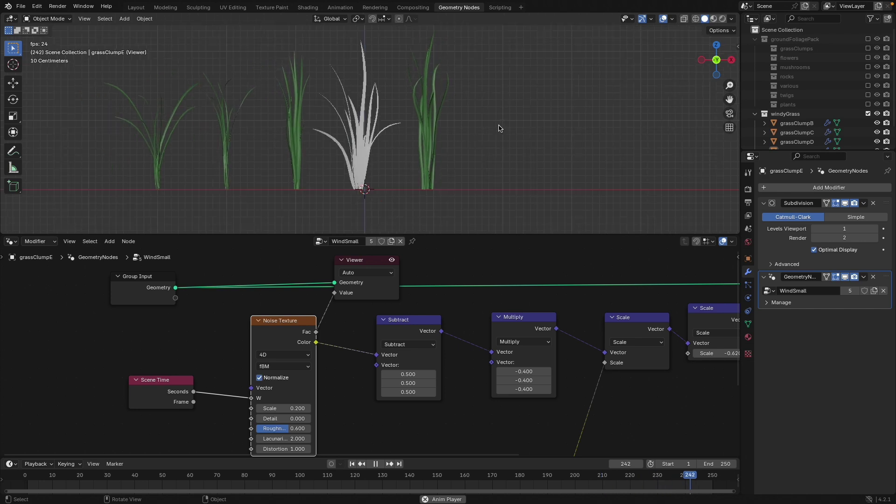
# Delete the Viewer node and check the moving grass with its normal shading
pyautogui.click(359, 262)
pyautogui.press('x')
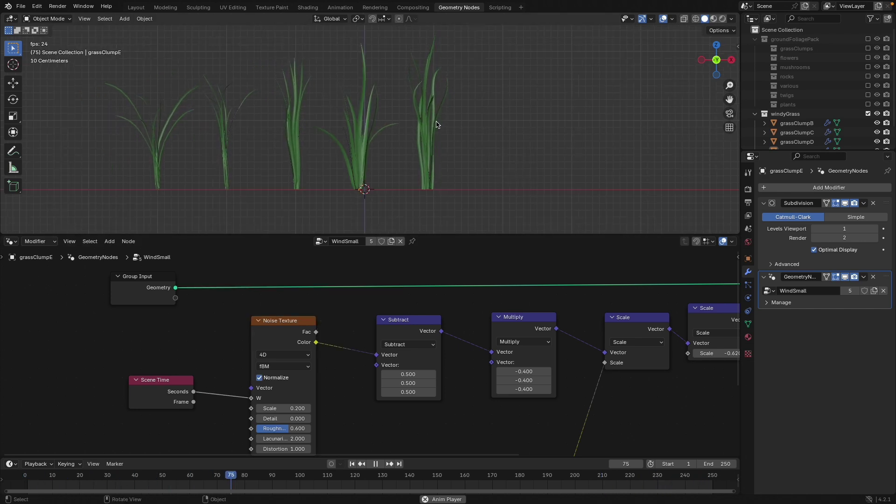
pyautogui.scroll(1, 435, 126)
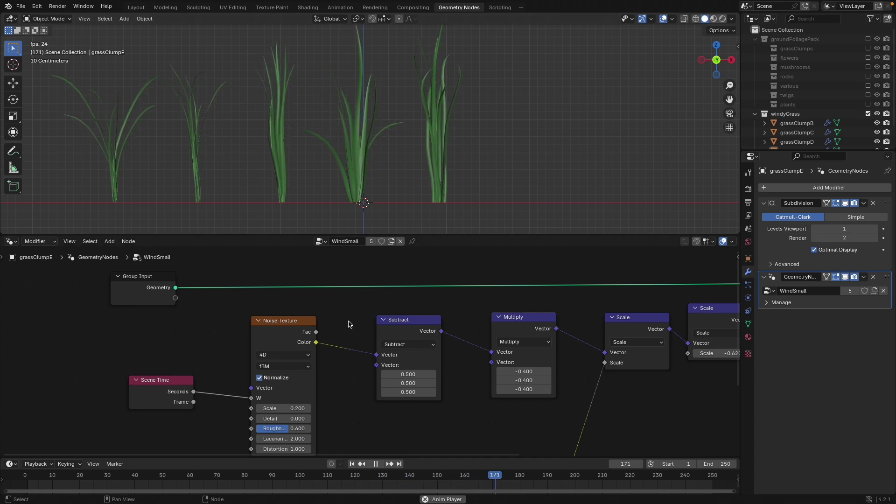
# Set the Noise Texture's scale to 2 and its detail to 1
pyautogui.moveTo(308, 378); pyautogui.dragTo(312, 356, button='middle')
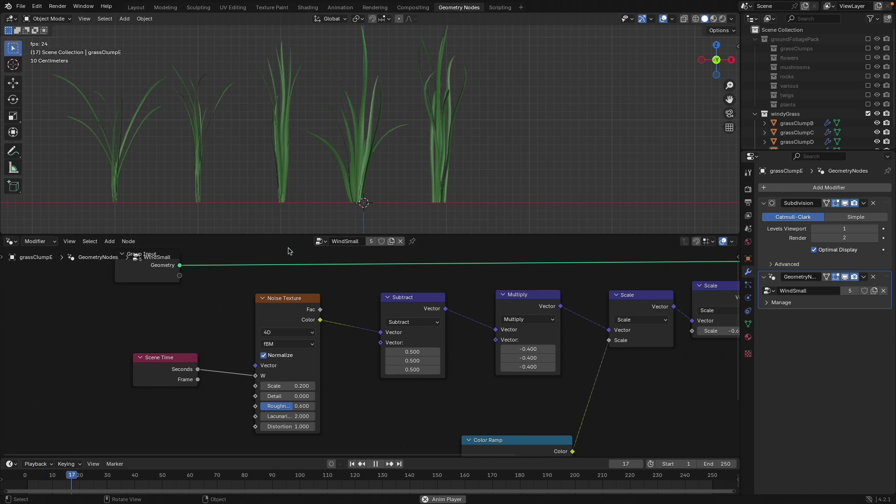
pyautogui.click(287, 387)
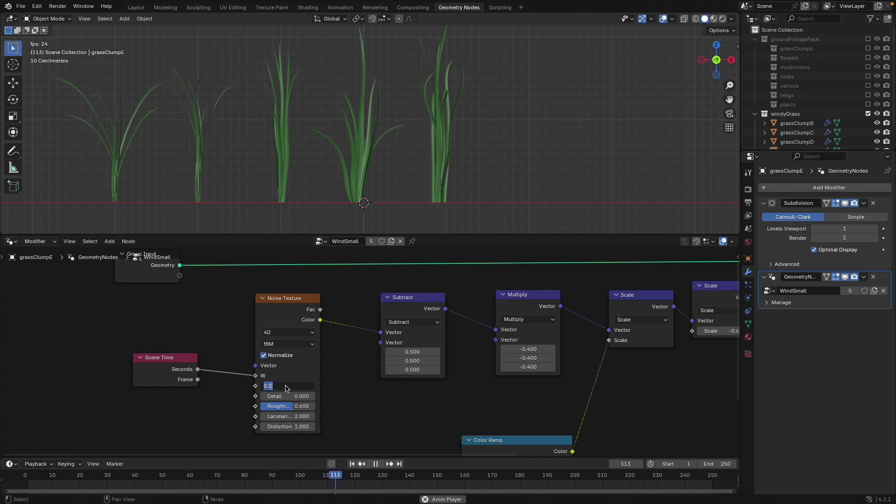
pyautogui.write('2')
pyautogui.press('Return')
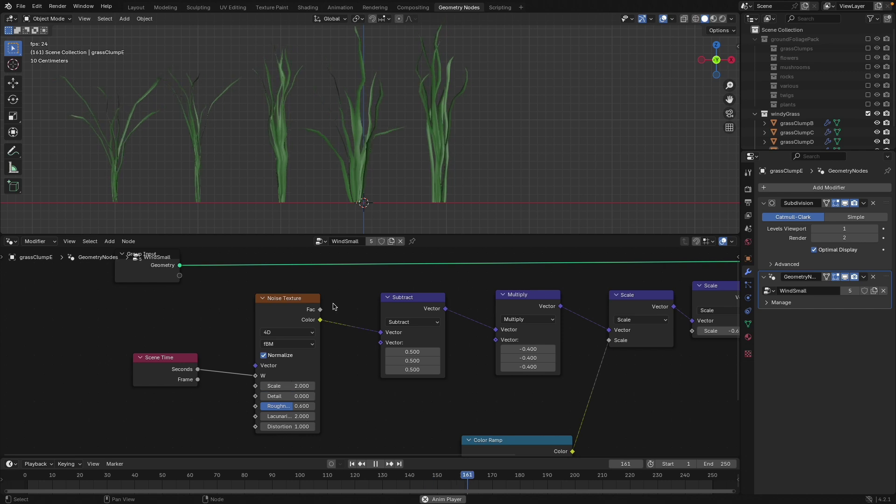
pyautogui.keyDown('shift'); pyautogui.moveTo(385, 173); pyautogui.dragTo(410, 183, button='middle'); pyautogui.keyUp('shift')
pyautogui.click(300, 396)
pyautogui.write('1')
pyautogui.press('Return')
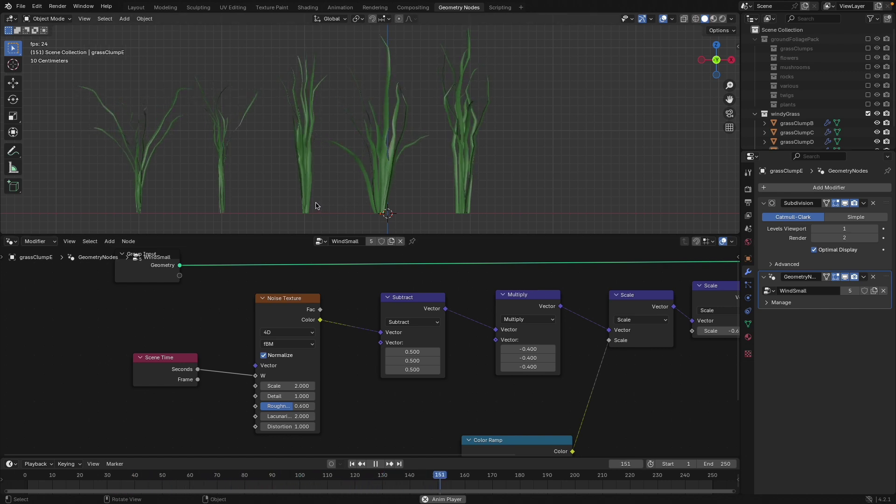
# Try a higher roughness on the Noise Texture, then set roughness to 0.2 and distortion to 0.5
pyautogui.moveTo(298, 406); pyautogui.dragTo(303, 406)
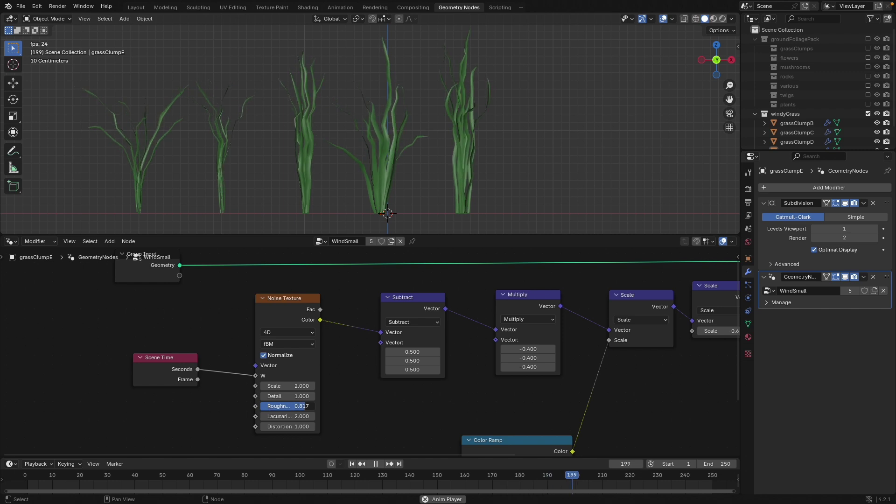
pyautogui.click(284, 407)
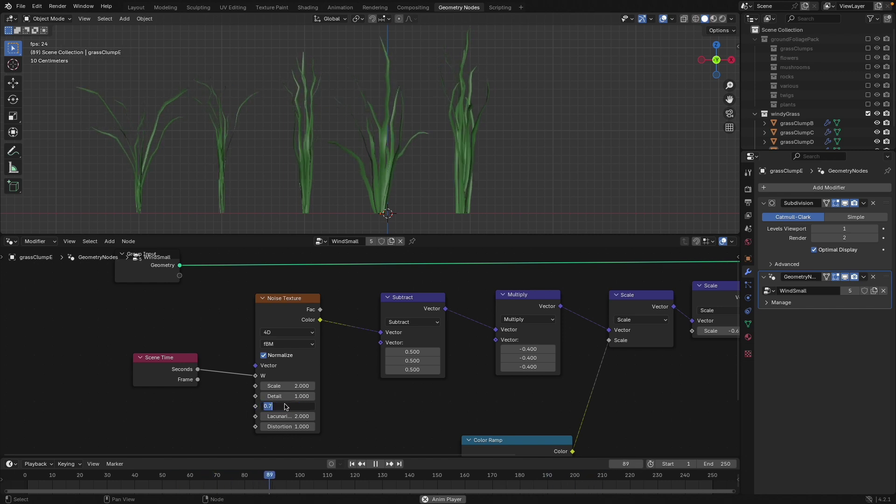
pyautogui.write('0.2')
pyautogui.press('Return')
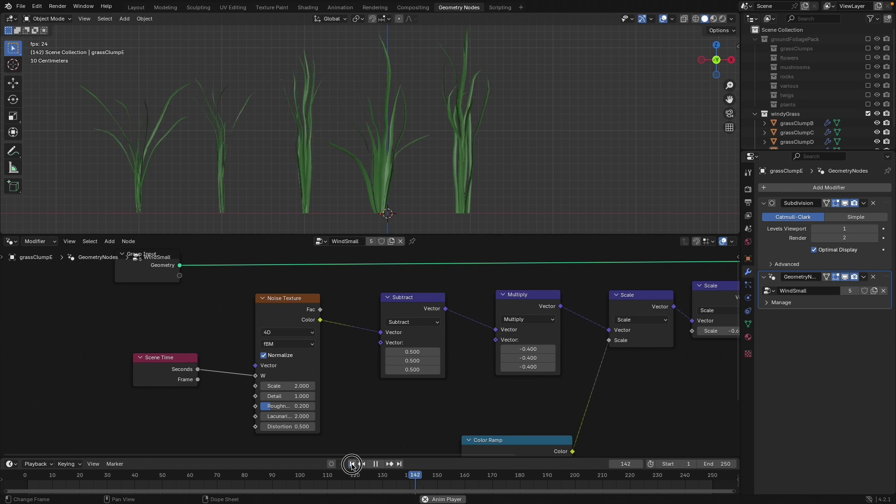
# Return the playback to the first frame and set the Noise Texture's scale to 3
pyautogui.click(352, 463)
pyautogui.click(280, 387)
pyautogui.write('3')
pyautogui.press('Return')
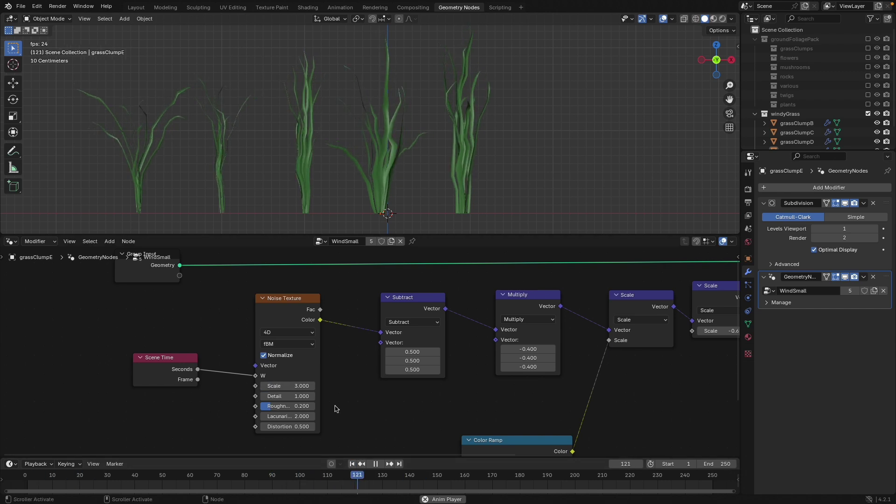
# Set the scale of the last Scale node before Set Position to 0.13 and check the gentler grass movement
pyautogui.scroll(-1, 354, 412)
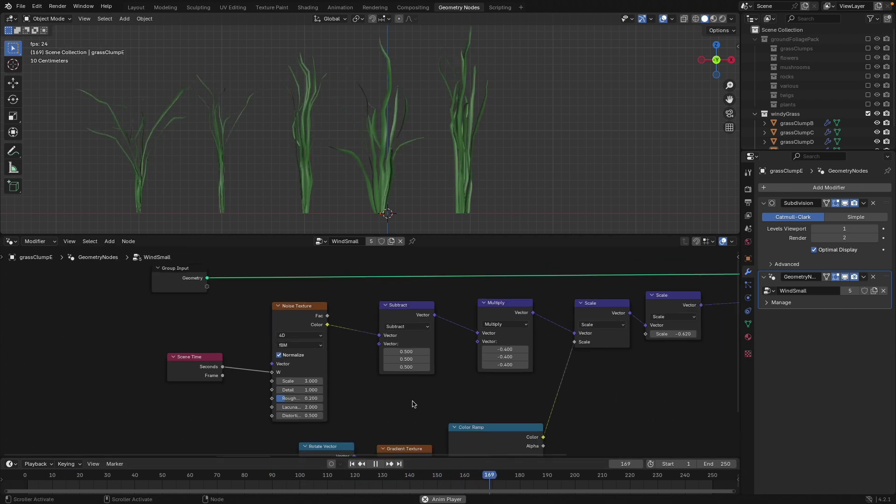
pyautogui.press('Home')
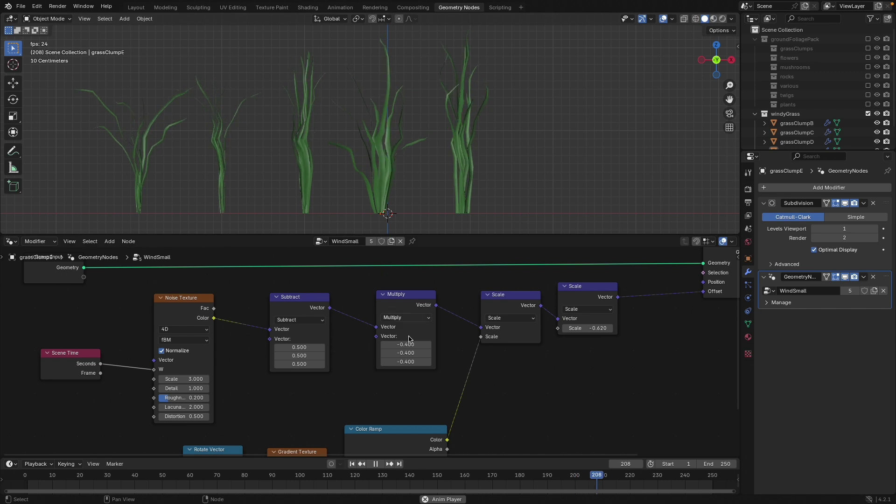
pyautogui.moveTo(576, 328)
pyautogui.keyDown('shift'); pyautogui.mouseDown()
pyautogui.moveTo(546, 328)
pyautogui.moveTo(573, 328)
pyautogui.mouseUp(); pyautogui.keyUp('shift')
pyautogui.click(576, 328)
pyautogui.write('0')
pyautogui.press('Return')
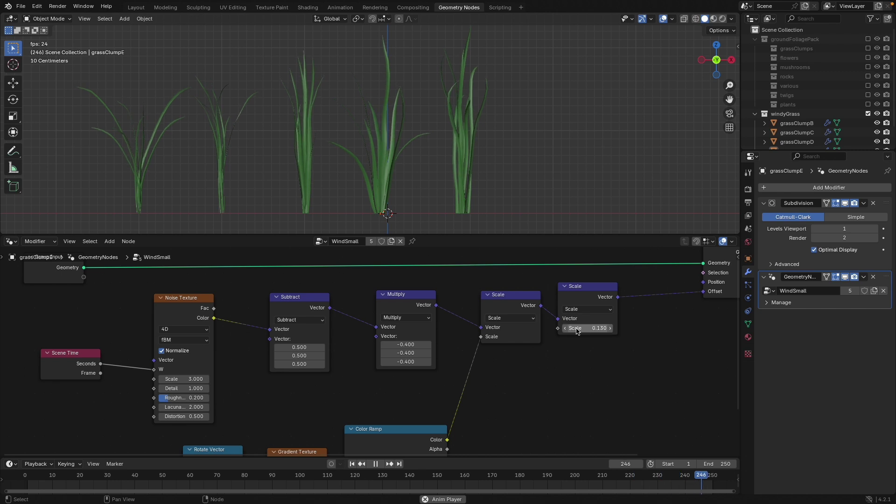
pyautogui.scroll(-1, 461, 125)
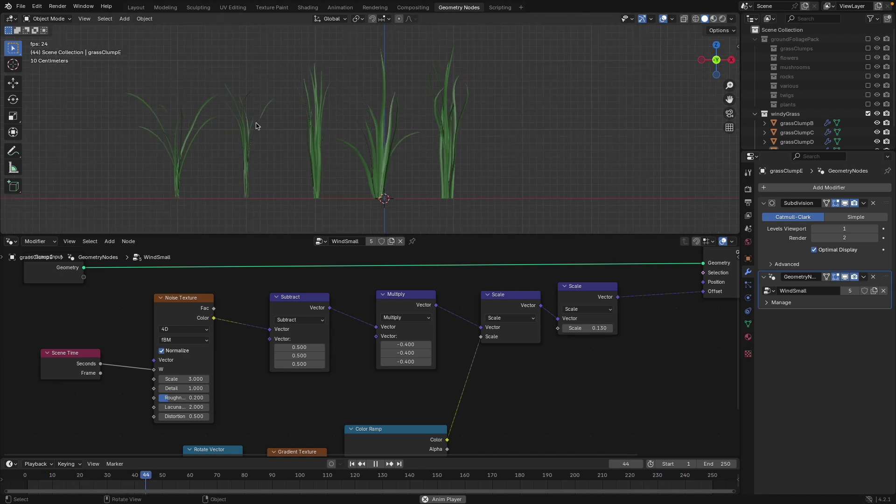
pyautogui.keyDown('shift'); pyautogui.moveTo(378, 129); pyautogui.dragTo(386, 159, button='middle'); pyautogui.keyUp('shift')
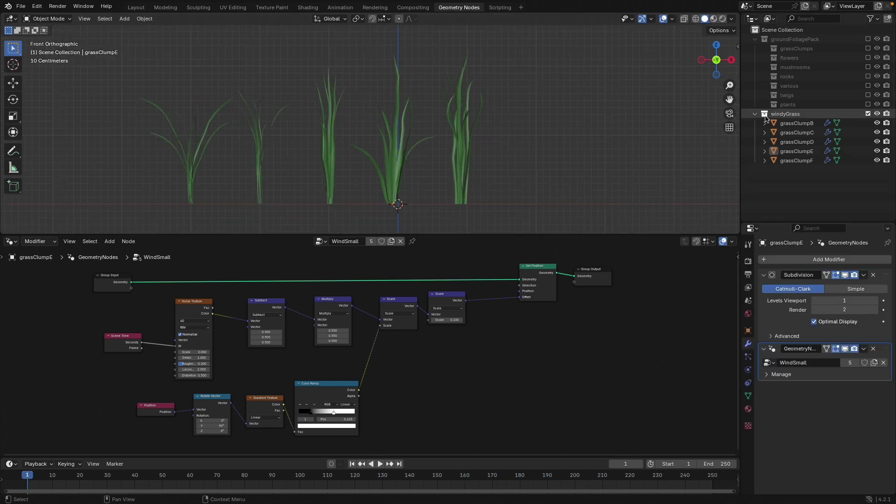
# Collapse the windyGrass collection, exclude it from the view layer, and add a mesh plane to the scene
pyautogui.click(755, 114)
pyautogui.click(868, 113)
pyautogui.moveTo(436, 131); pyautogui.dragTo(391, 160, button='middle')
pyautogui.hotkey('shift', 'a')
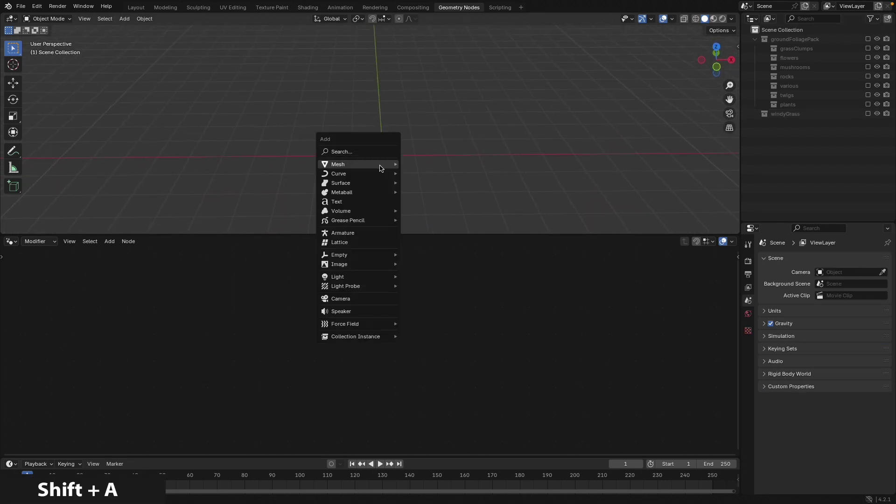
pyautogui.moveTo(380, 166)
pyautogui.click(442, 164)
# Scale up the plane and apply its scale
pyautogui.press('s')
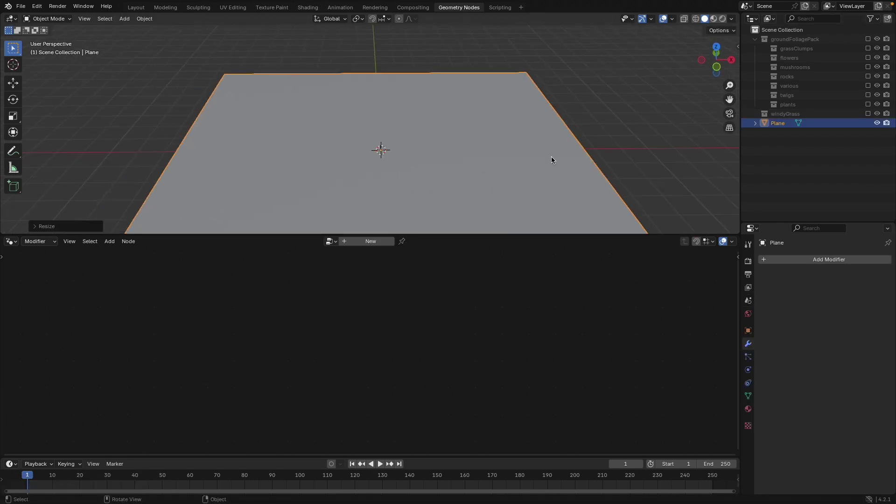
pyautogui.click(446, 161)
pyautogui.hotkey('ctrl', 'a')
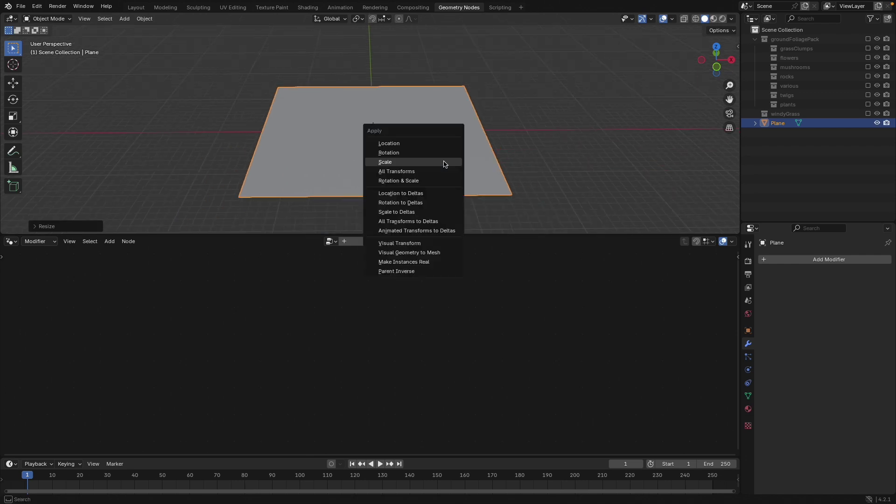
pyautogui.click(444, 164)
pyautogui.moveTo(443, 152); pyautogui.dragTo(391, 210, button='middle')
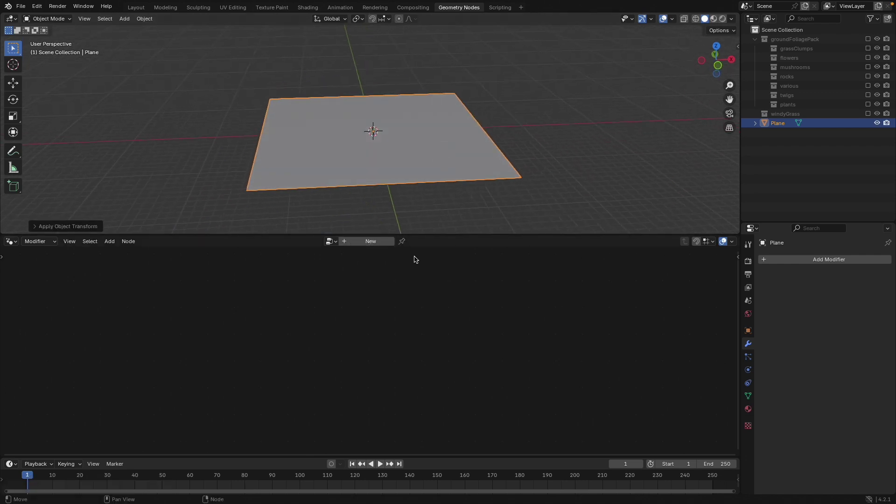
# Create a geometry node modifier on the plane and assign the existing WindSmall node group to it
pyautogui.click(370, 241)
pyautogui.click(319, 241)
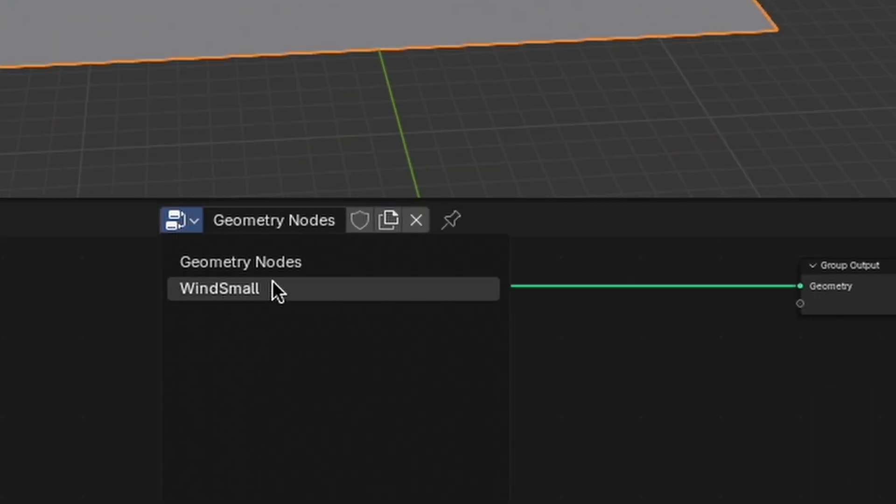
pyautogui.click(301, 285)
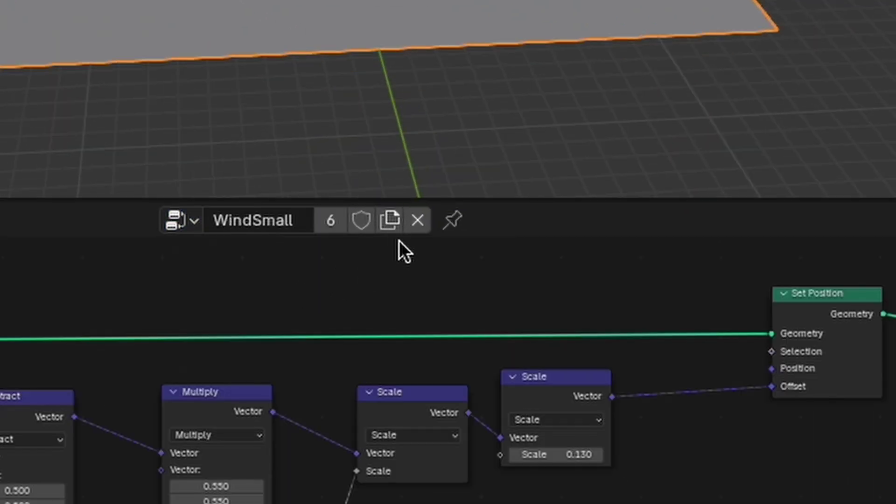
# Make an independent copy of the plane's WindSmall node group and rename it WindLarge
pyautogui.click(390, 219)
pyautogui.doubleClick(326, 222)
pyautogui.write('WindLarge')
pyautogui.press('Return')
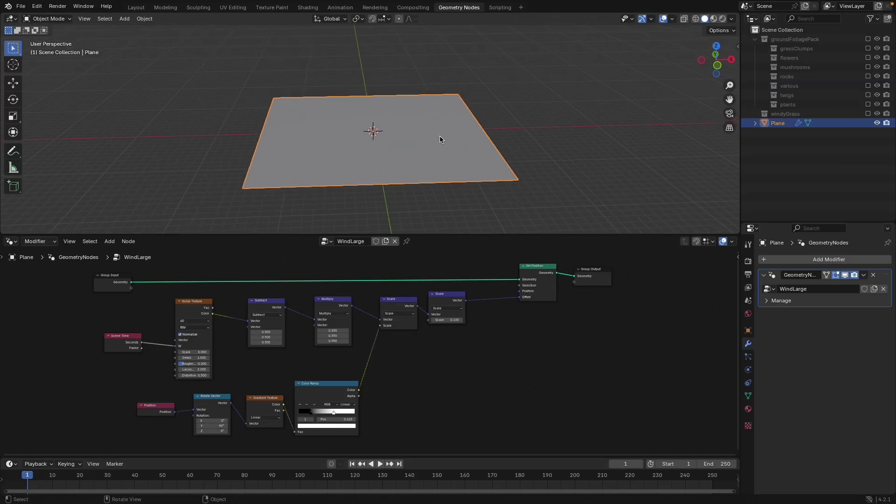
pyautogui.click(327, 242)
pyautogui.moveTo(375, 146); pyautogui.dragTo(356, 157, button='middle')
pyautogui.scroll(1, 383, 147)
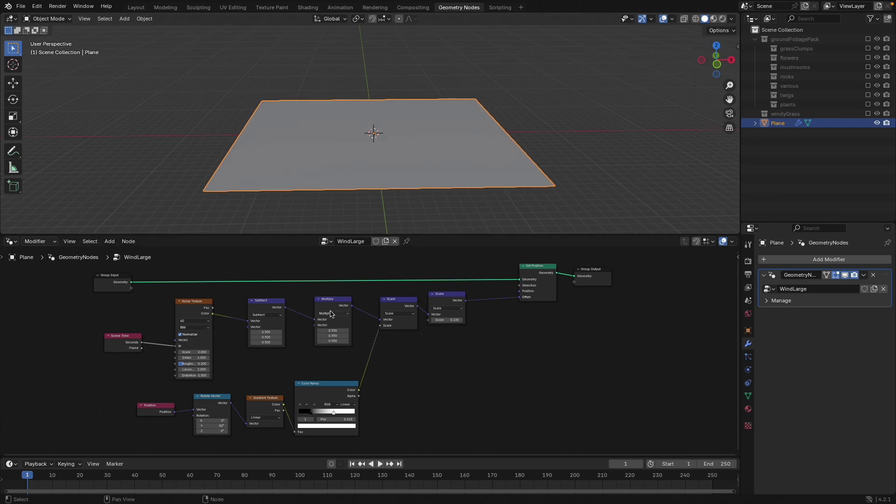
# Move the Group Input node well before the noise nodes to make room for new nodes
pyautogui.moveTo(236, 298); pyautogui.dragTo(366, 300, button='middle')
pyautogui.scroll(-1, 501, 299)
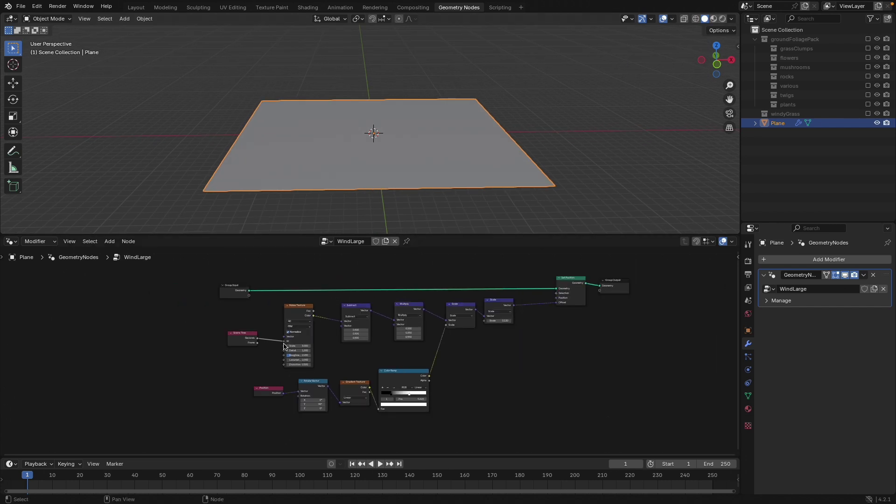
pyautogui.moveTo(285, 346); pyautogui.dragTo(384, 379, button='middle')
pyautogui.moveTo(332, 327); pyautogui.dragTo(121, 324)
pyautogui.moveTo(266, 355); pyautogui.dragTo(219, 322, button='middle')
# Mute the Set Position node
pyautogui.click(624, 283)
pyautogui.moveTo(623, 290); pyautogui.dragTo(604, 289, button='middle')
pyautogui.press('m')
# Shift the Group Input node slightly farther from the wind nodes
pyautogui.scroll(-1, 345, 305)
pyautogui.moveTo(338, 306); pyautogui.dragTo(475, 335, button='middle')
pyautogui.moveTo(208, 324); pyautogui.dragTo(175, 320)
pyautogui.moveTo(296, 332); pyautogui.dragTo(294, 326, button='middle')
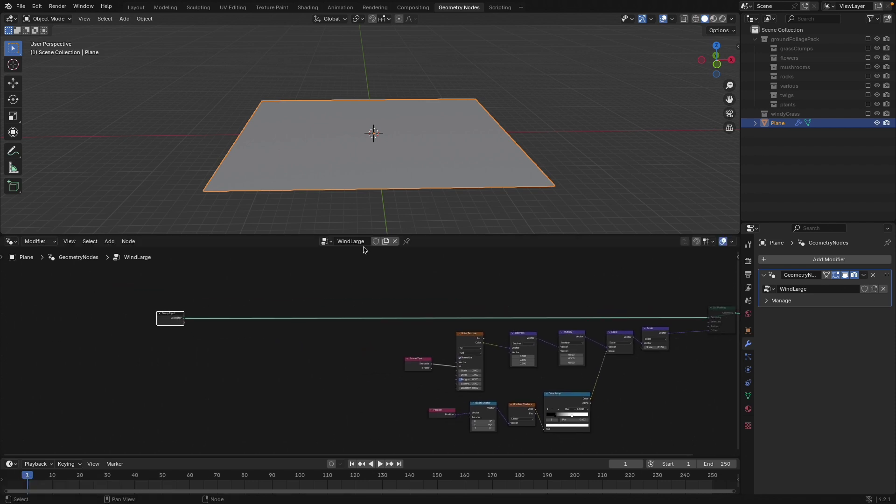
pyautogui.scroll(1, 256, 305)
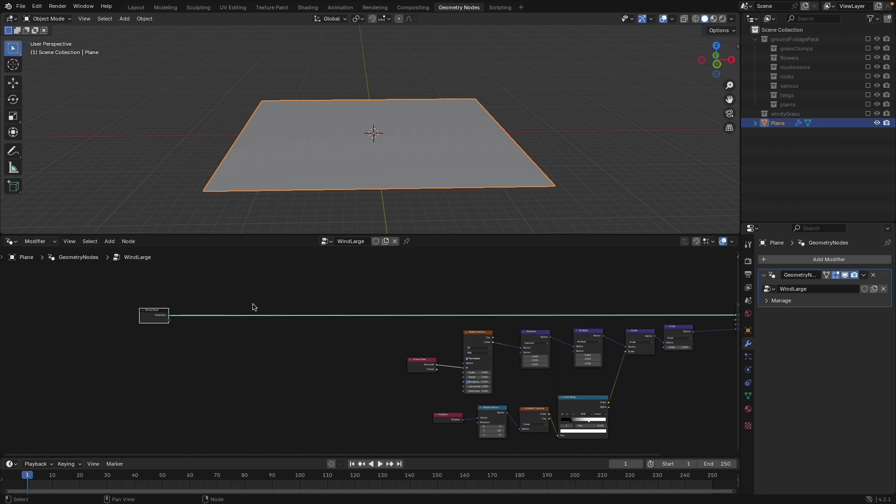
# Insert a Distribute Points on Faces node on the geometry link just after Group Input
pyautogui.hotkey('shift', 'a')
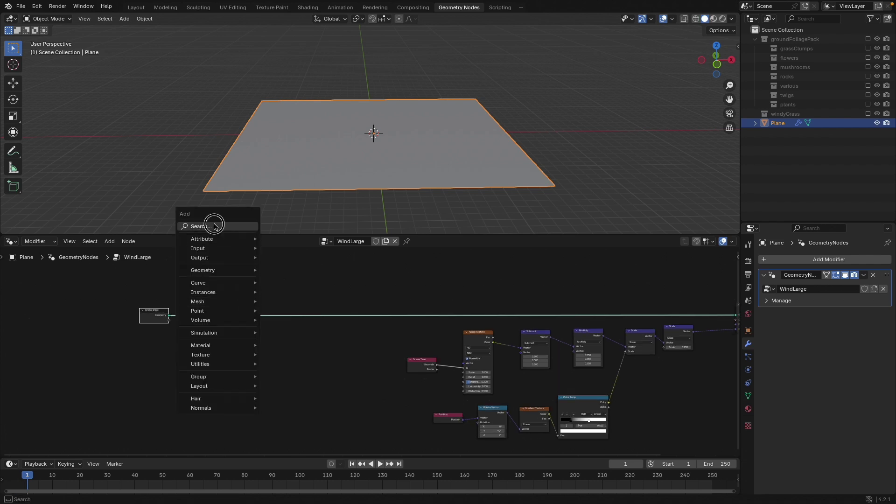
pyautogui.write('dis')
pyautogui.press('Down')
pyautogui.press('Down')
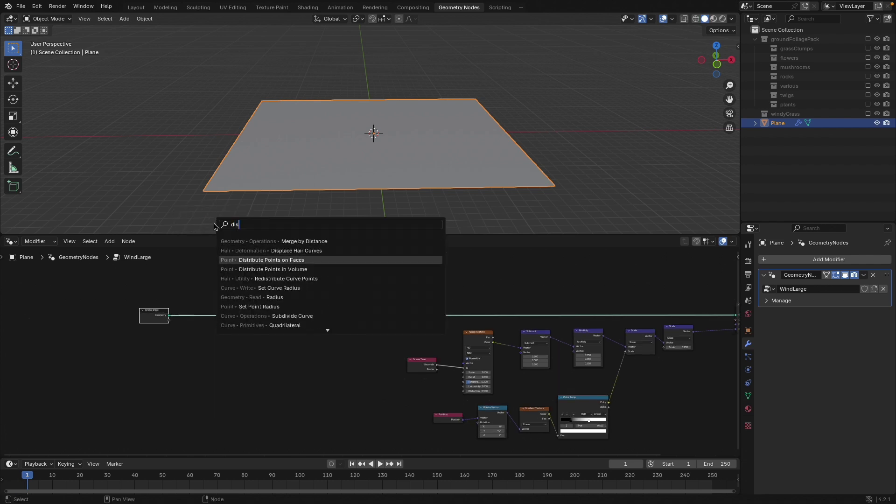
pyautogui.press('Return')
pyautogui.click(196, 293)
# Switch the Distribute Points on Faces node to Poisson Disk, with Density Max 2 and Density Factor 0.82
pyautogui.scroll(2, 327, 164)
pyautogui.scroll(4, 196, 317)
pyautogui.click(224, 308)
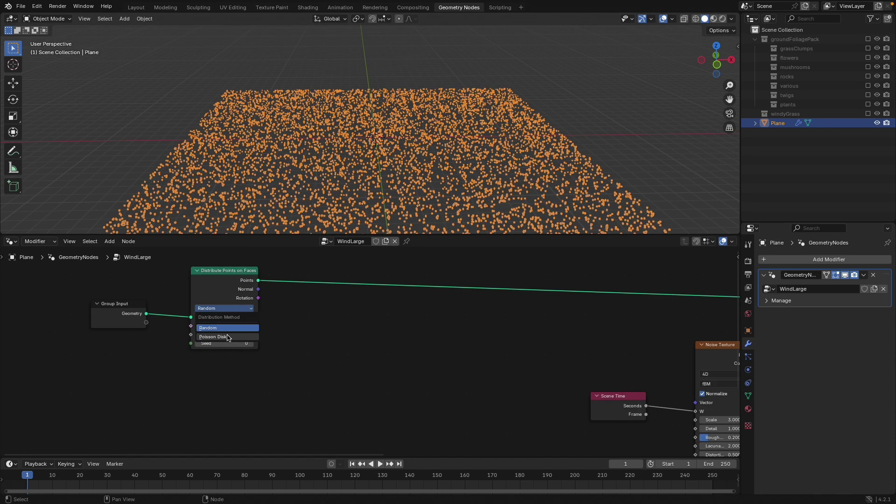
pyautogui.click(227, 337)
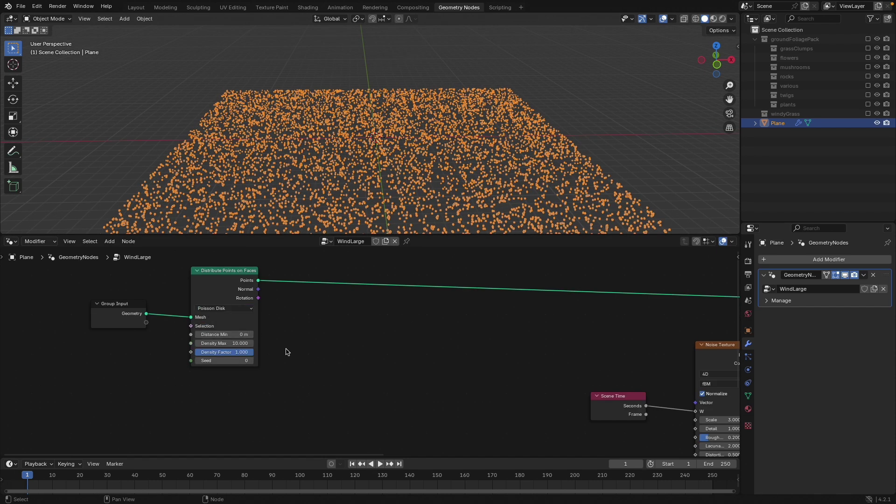
pyautogui.click(226, 345)
pyautogui.write('2')
pyautogui.press('Return')
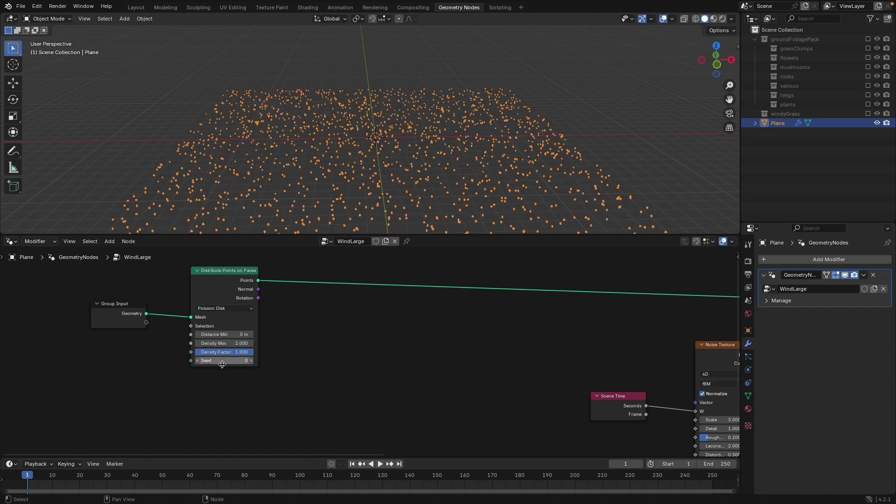
# Insert an Instance on Points node on the link after Distribute Points on Faces
pyautogui.hotkey('shift', 'a')
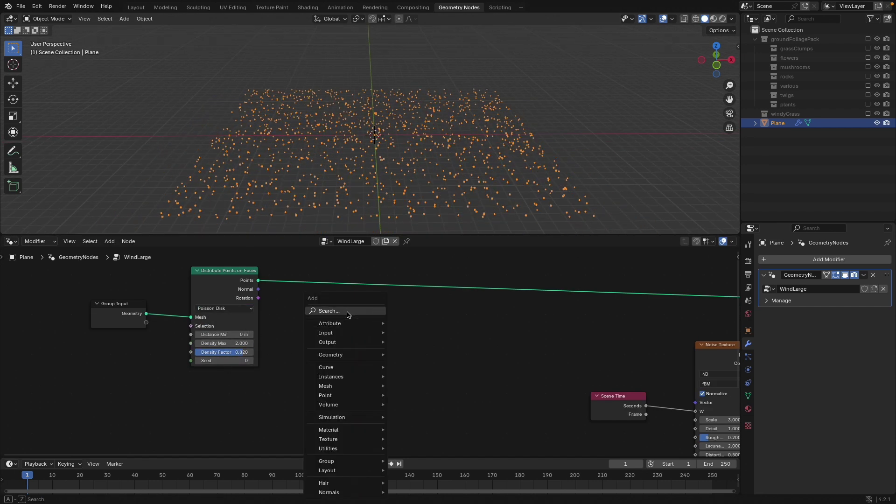
pyautogui.click(348, 311)
pyautogui.write('instan')
pyautogui.press('Return')
pyautogui.click(411, 302)
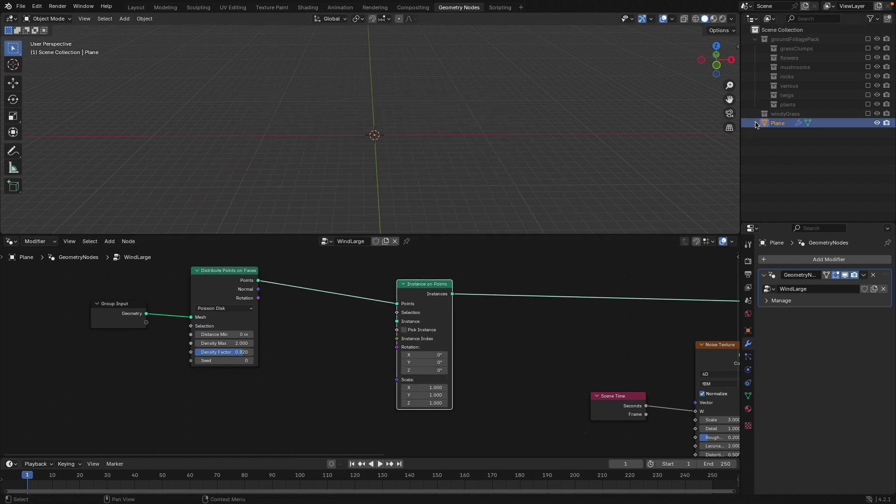
# Add the windyGrass collection as a Collection Info node, connect it to Instance on Points' Instance input, and enable Pick Instance
pyautogui.moveTo(785, 114); pyautogui.dragTo(222, 405)
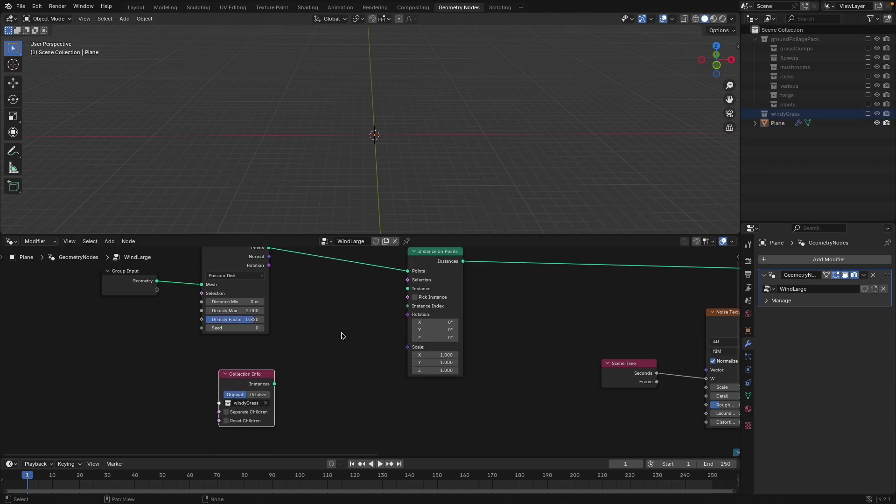
pyautogui.moveTo(245, 374); pyautogui.dragTo(242, 370)
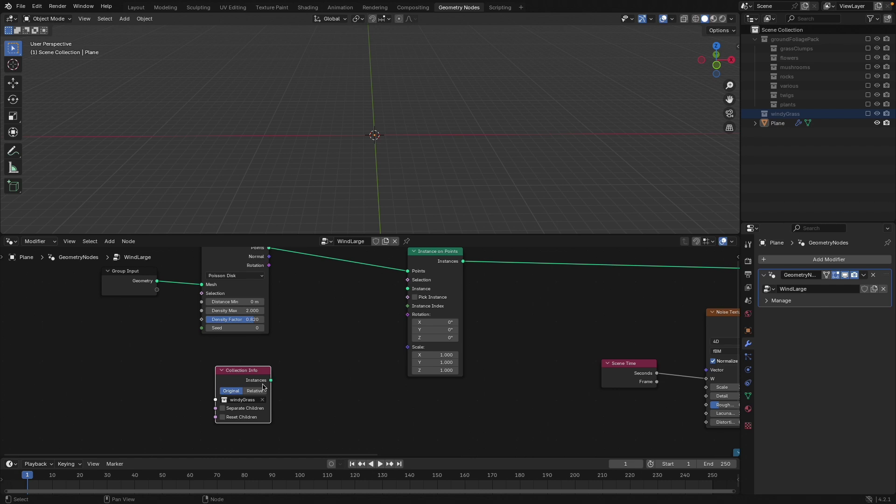
pyautogui.moveTo(272, 381); pyautogui.dragTo(407, 288)
pyautogui.moveTo(326, 301); pyautogui.dragTo(329, 337, button='middle')
pyautogui.scroll(-1, 326, 360)
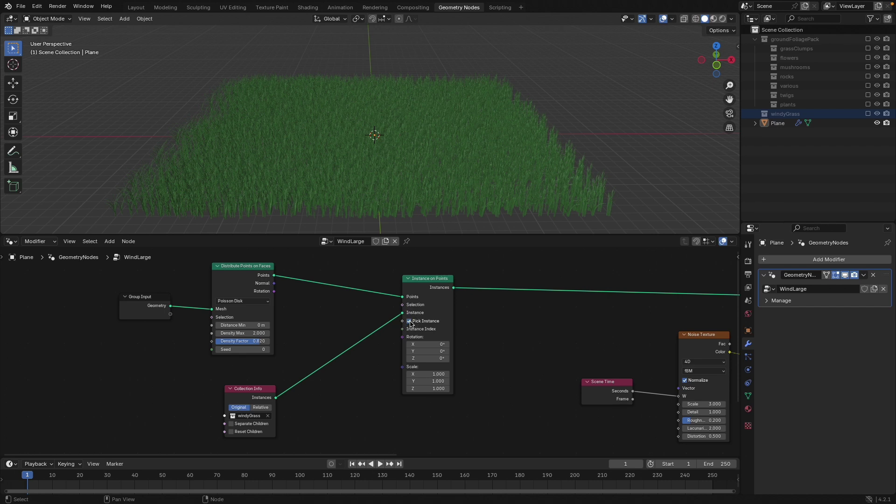
# Set the windyGrass Collection Info node to Relative, with Separate Children and Reset Children enabled
pyautogui.moveTo(343, 381); pyautogui.dragTo(344, 372, button='middle')
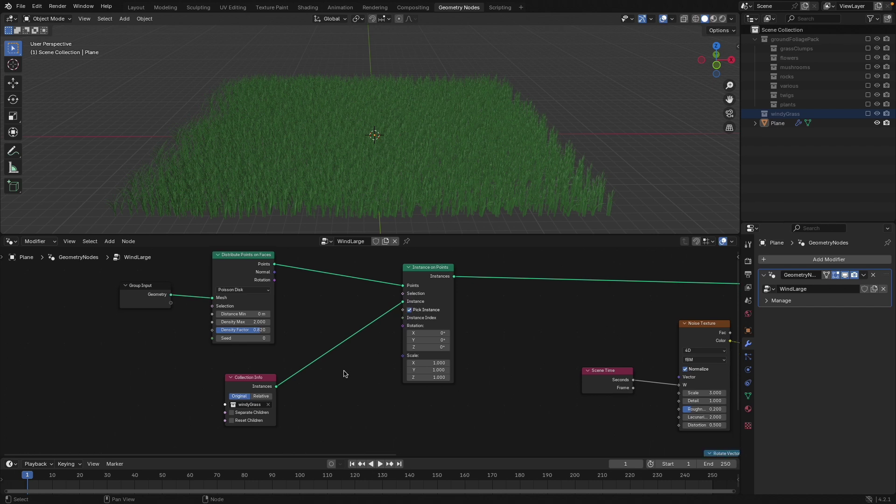
pyautogui.click(234, 414)
pyautogui.click(231, 421)
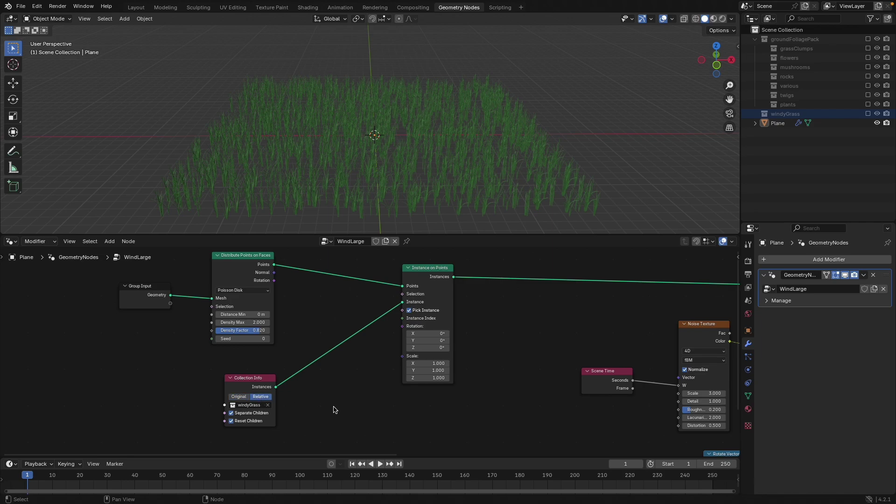
pyautogui.scroll(-1, 334, 409)
pyautogui.scroll(8, 426, 186)
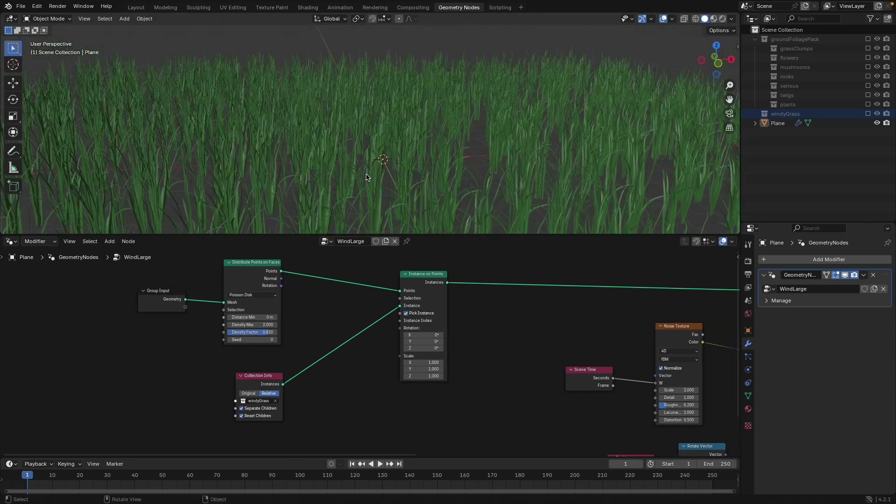
pyautogui.scroll(-6, 366, 178)
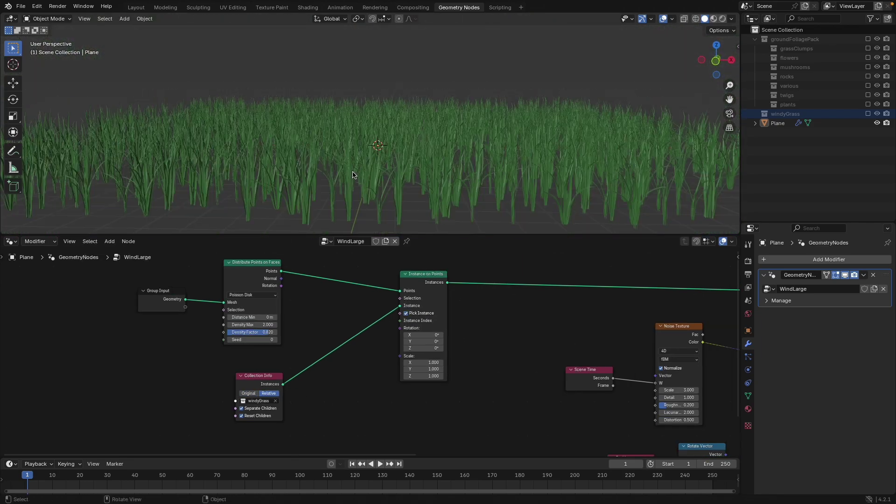
pyautogui.scroll(-6, 351, 183)
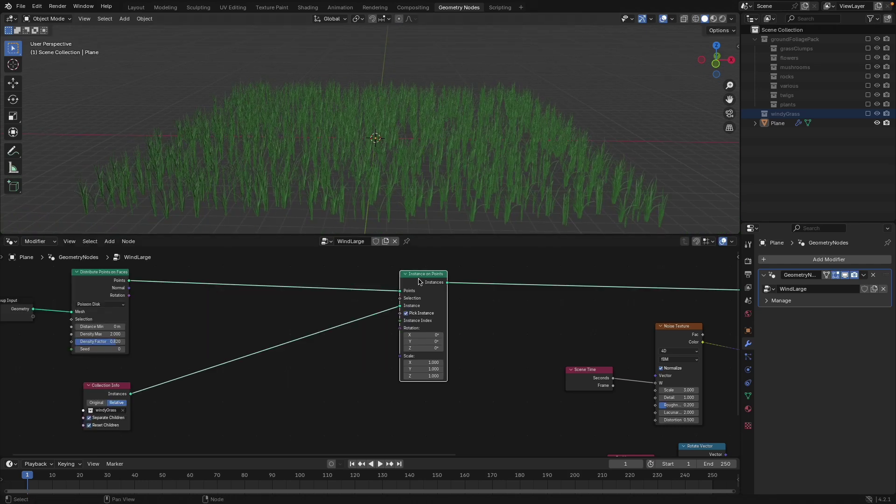
# Make room before Instance on Points and add a Random Value node in the gap
pyautogui.moveTo(419, 279); pyautogui.dragTo(422, 278)
pyautogui.moveTo(359, 314); pyautogui.dragTo(327, 315, button='middle')
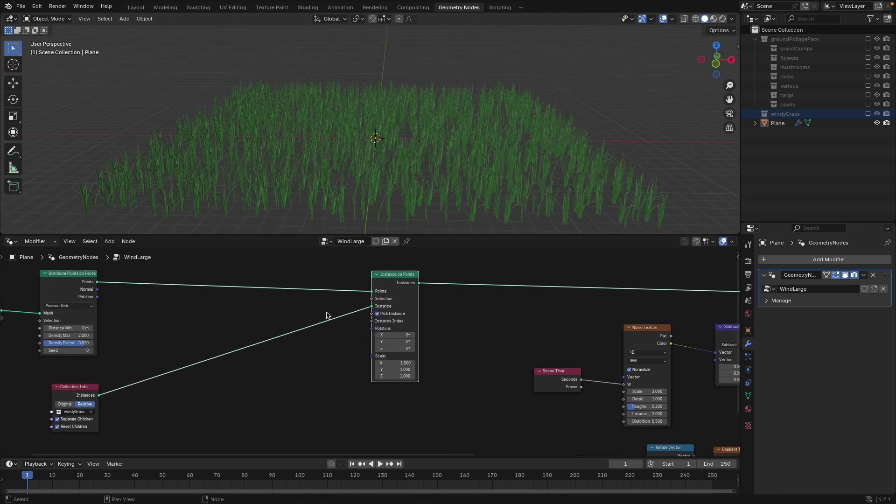
pyautogui.hotkey('shift', 'a')
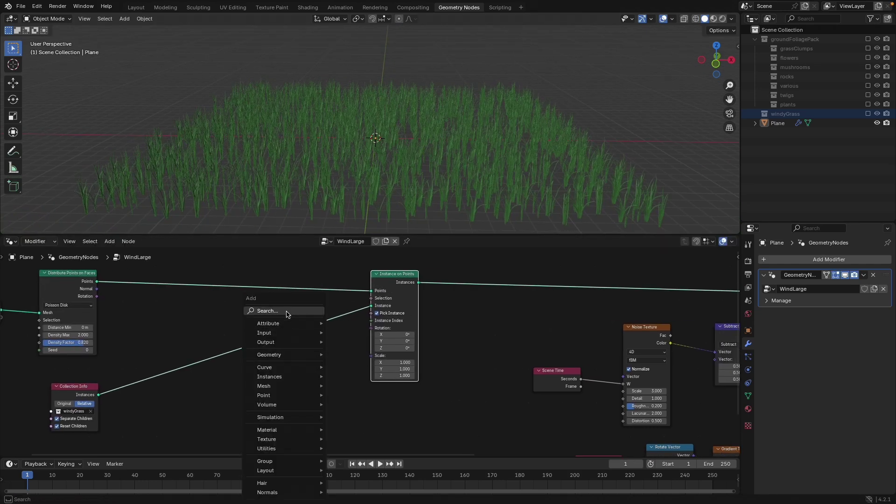
pyautogui.click(287, 312)
pyautogui.write('ran')
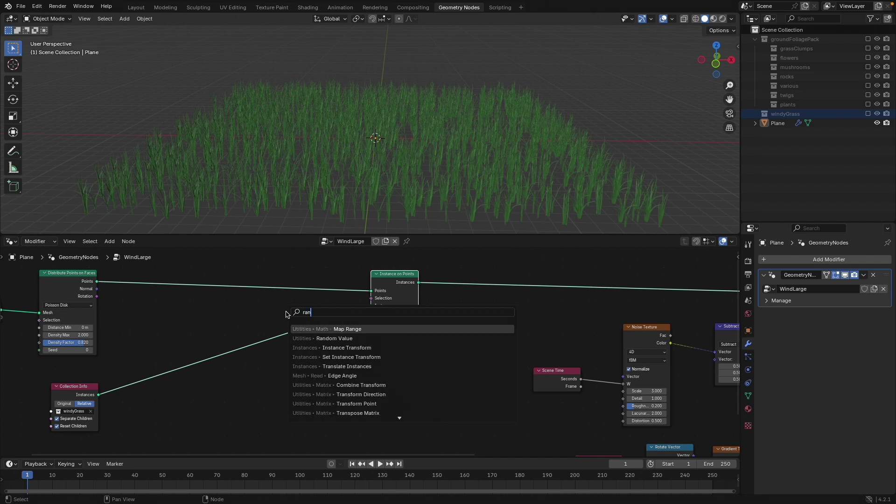
pyautogui.press('Down')
pyautogui.press('Return')
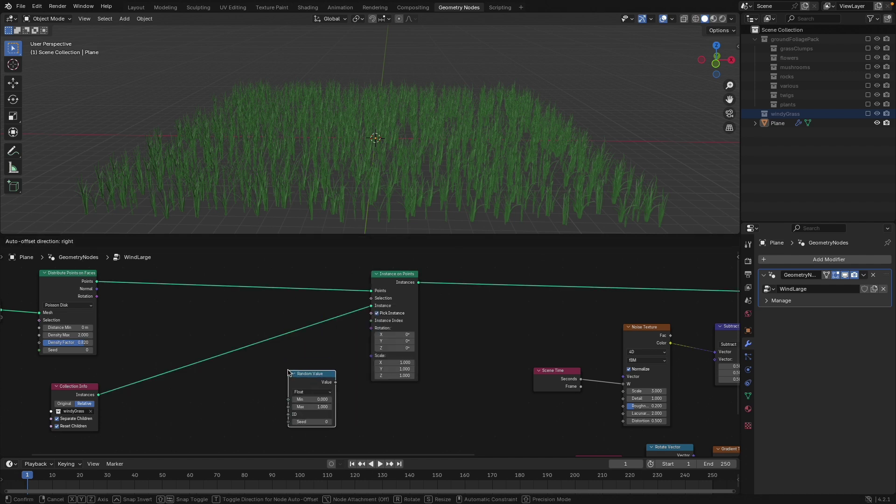
pyautogui.click(295, 363)
# Set the Random Value range from 0.1 to 1.5 and connect it to the Scale input of Instance on Points
pyautogui.click(318, 390)
pyautogui.write('.1')
pyautogui.press('Tab')
pyautogui.write('1.5')
pyautogui.press('Return')
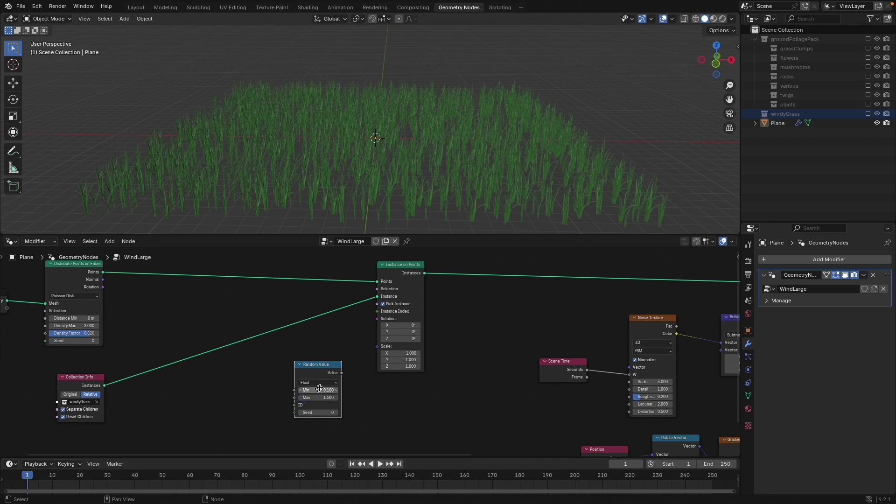
pyautogui.moveTo(340, 373); pyautogui.dragTo(377, 347)
# Move the Random Value node lower, duplicate it, and change the copy's data type to Vector
pyautogui.moveTo(376, 144); pyautogui.dragTo(407, 149, button='middle')
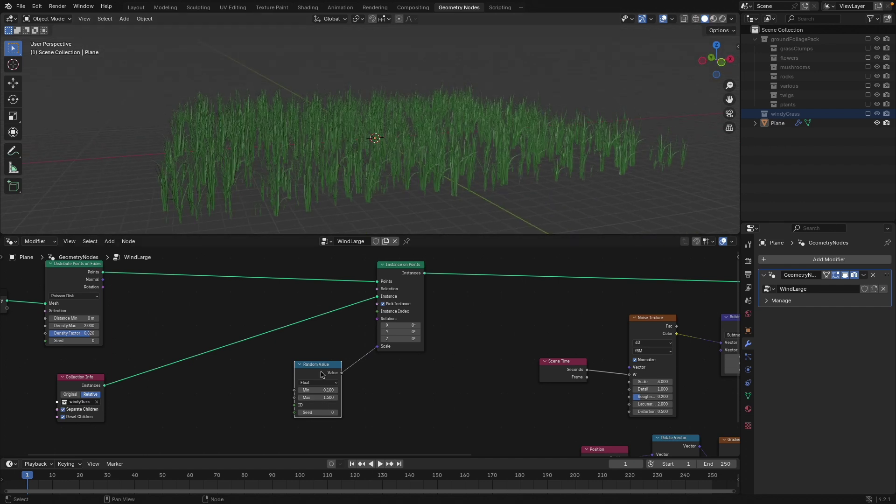
pyautogui.moveTo(320, 372); pyautogui.dragTo(318, 396)
pyautogui.moveTo(335, 376); pyautogui.dragTo(341, 364, button='middle')
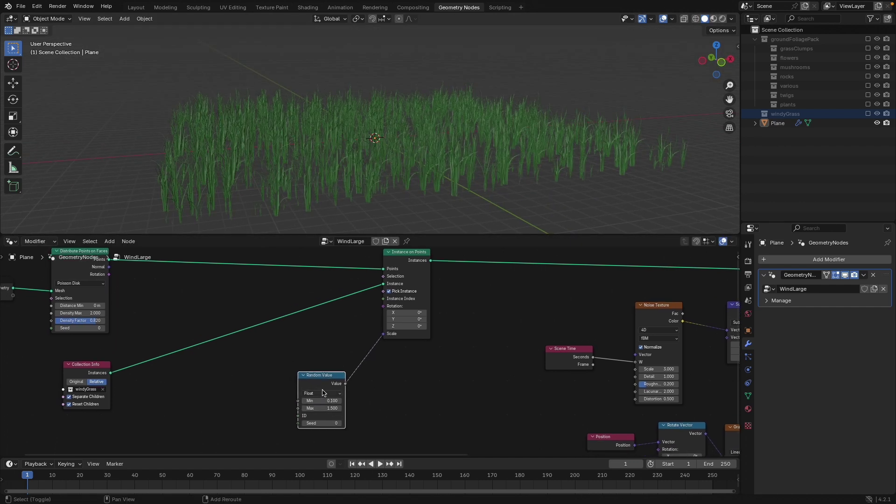
pyautogui.hotkey('shift', 'd')
pyautogui.click(248, 363)
pyautogui.click(246, 368)
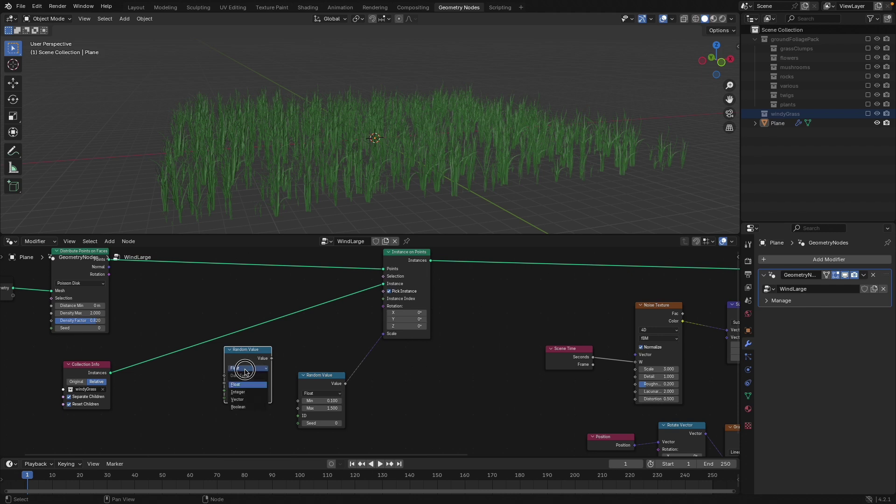
pyautogui.click(238, 400)
pyautogui.moveTo(266, 410); pyautogui.dragTo(267, 400, button='middle')
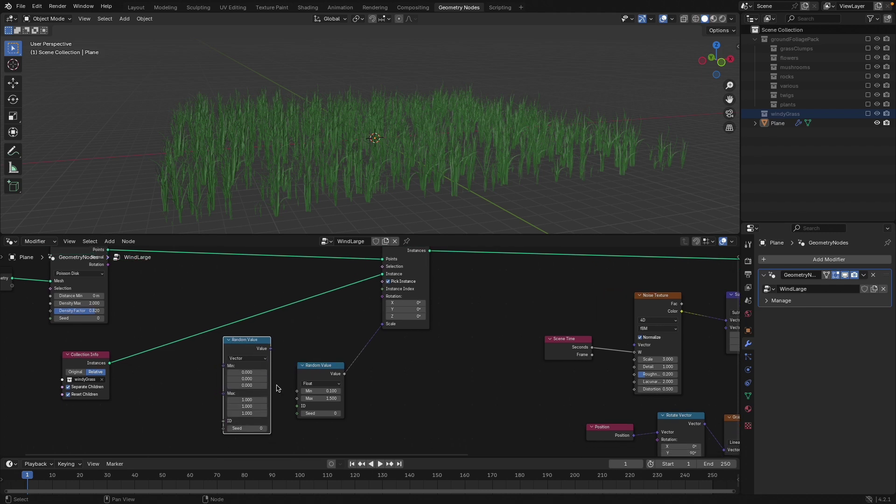
# Set the vector Random Value's maximum to 0, 0, 360 and connect it to the Rotation input of Instance on Points
pyautogui.scroll(3, 247, 373)
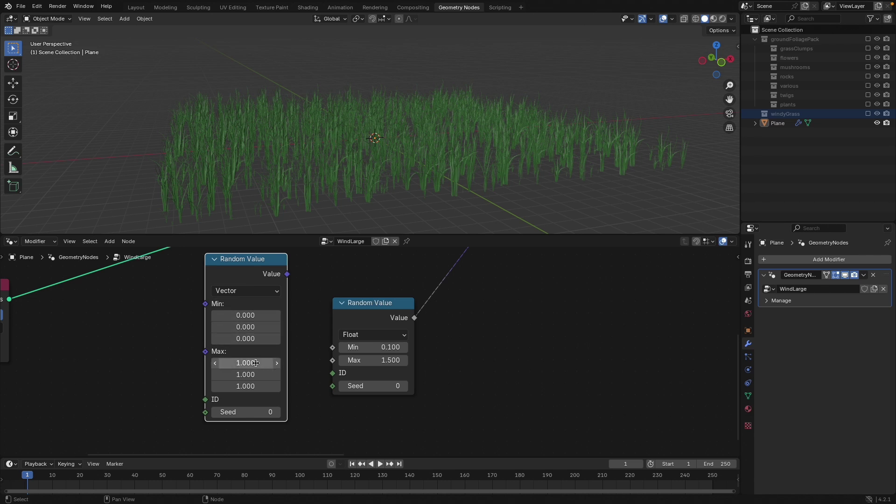
pyautogui.moveTo(255, 363); pyautogui.dragTo(259, 369)
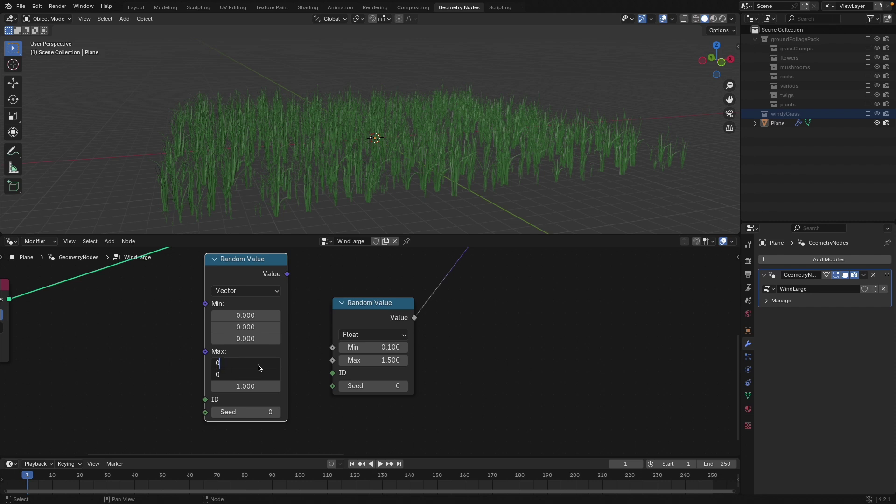
pyautogui.press('Return')
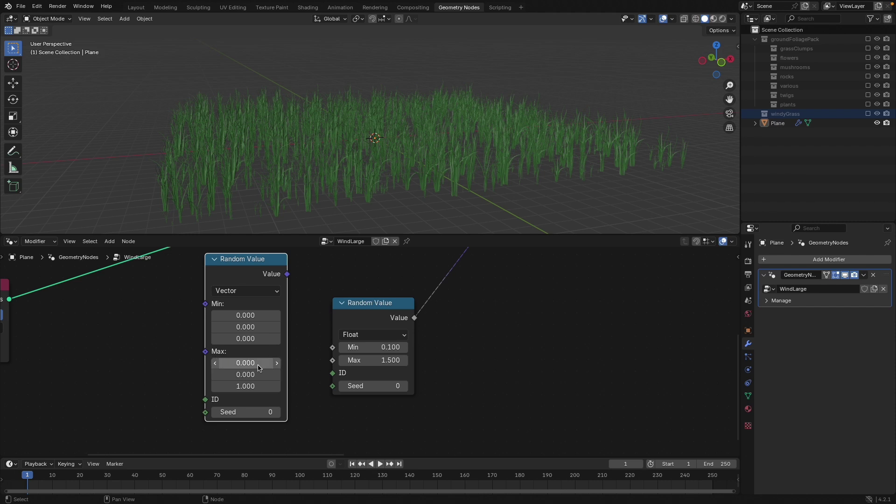
pyautogui.moveTo(234, 386); pyautogui.dragTo(174, 388)
pyautogui.click(231, 388)
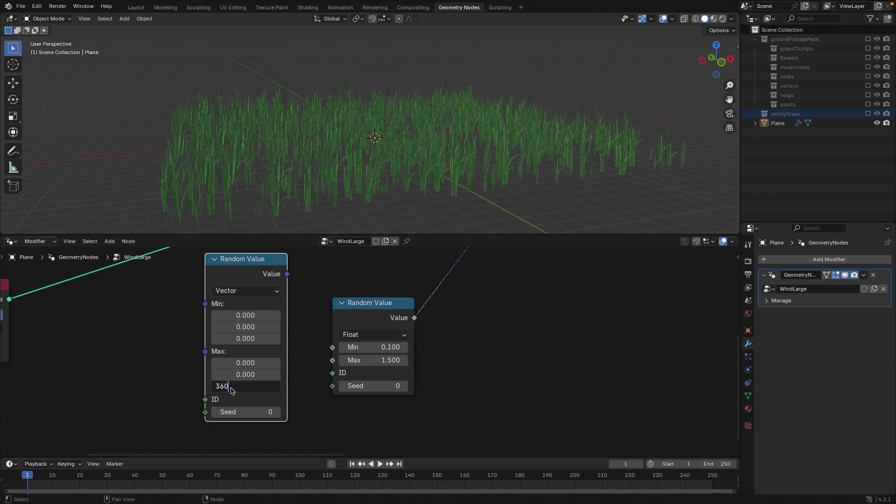
pyautogui.write('360')
pyautogui.press('Return')
pyautogui.scroll(-5, 317, 318)
pyautogui.moveTo(350, 292); pyautogui.dragTo(294, 342, button='middle')
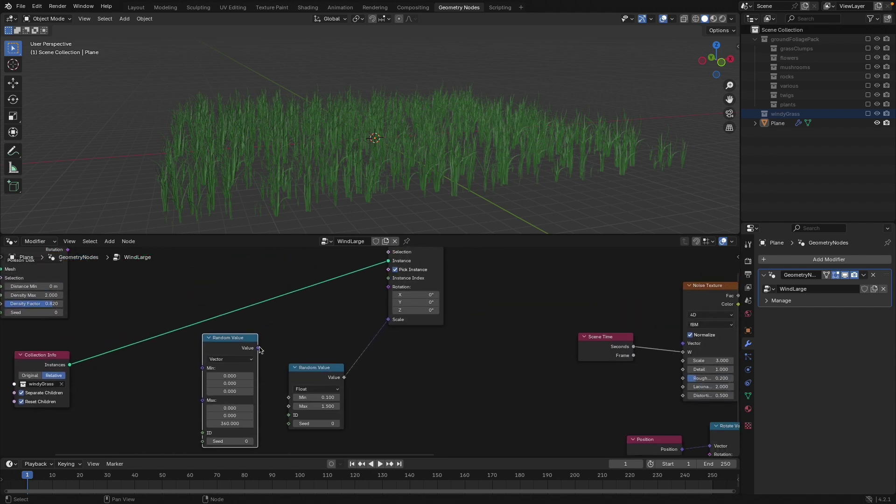
pyautogui.moveTo(258, 349); pyautogui.dragTo(388, 286)
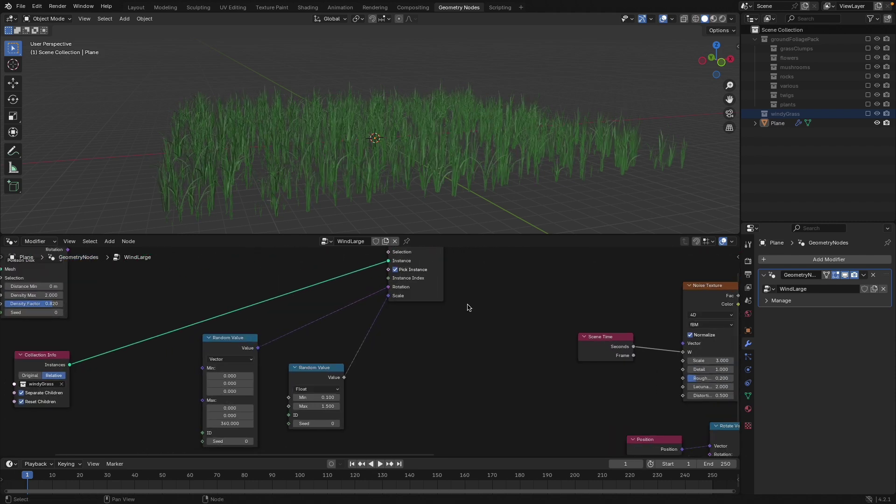
# Adjust Density Max and lower Density Factor to about 0.31 on the Distribute Points on Faces node
pyautogui.scroll(-1, 467, 308)
pyautogui.moveTo(463, 323); pyautogui.dragTo(439, 361, button='middle')
pyautogui.moveTo(358, 146); pyautogui.dragTo(314, 159, button='middle')
pyautogui.scroll(-2, 105, 352)
pyautogui.moveTo(105, 352); pyautogui.dragTo(206, 361, button='middle')
pyautogui.scroll(4, 200, 364)
pyautogui.moveTo(139, 348); pyautogui.dragTo(214, 336)
pyautogui.scroll(-3, 400, 166)
pyautogui.moveTo(400, 167); pyautogui.dragTo(380, 167, button='middle')
pyautogui.scroll(-2, 312, 326)
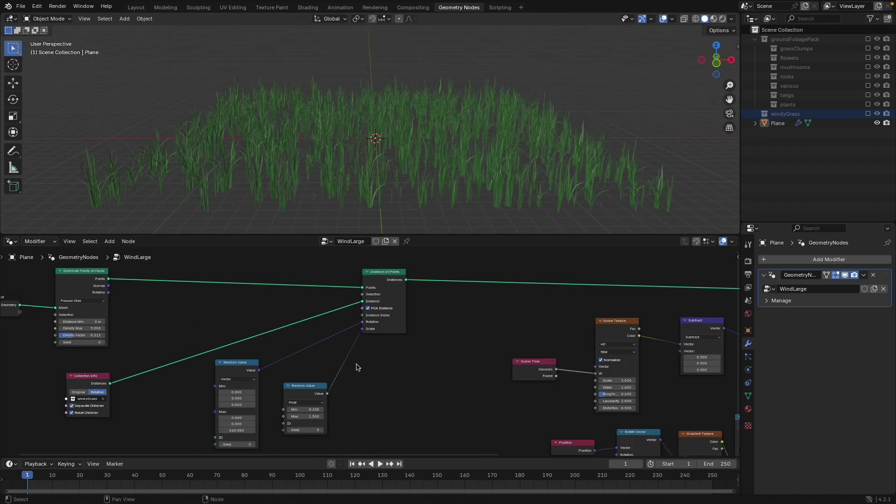
# Play the animation and examine the instanced grass movement up close and from several angles
pyautogui.click(380, 464)
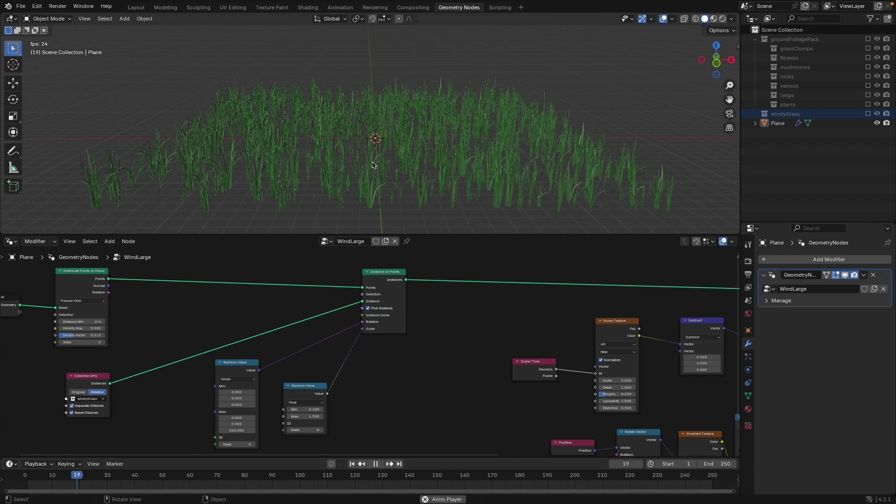
pyautogui.scroll(4, 291, 180)
pyautogui.keyDown('shift'); pyautogui.moveTo(291, 180); pyautogui.dragTo(341, 158, button='middle'); pyautogui.keyUp('shift')
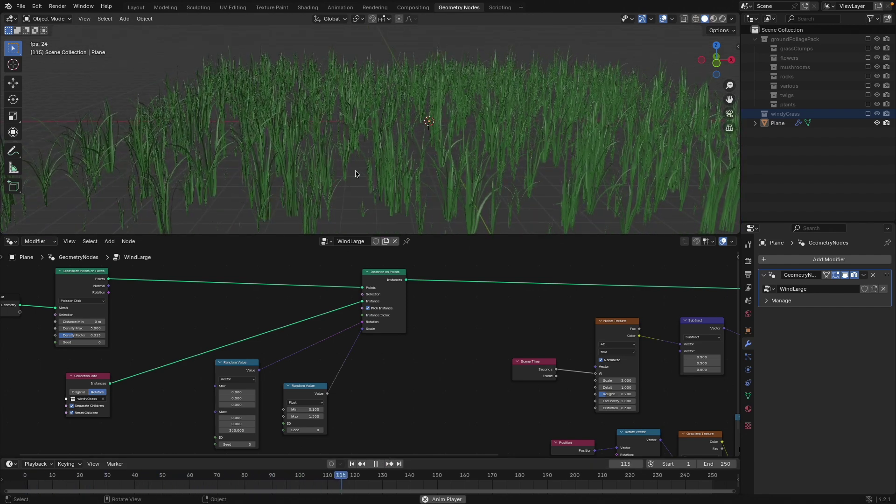
pyautogui.scroll(-3, 294, 180)
pyautogui.moveTo(294, 180); pyautogui.dragTo(369, 178, button='middle')
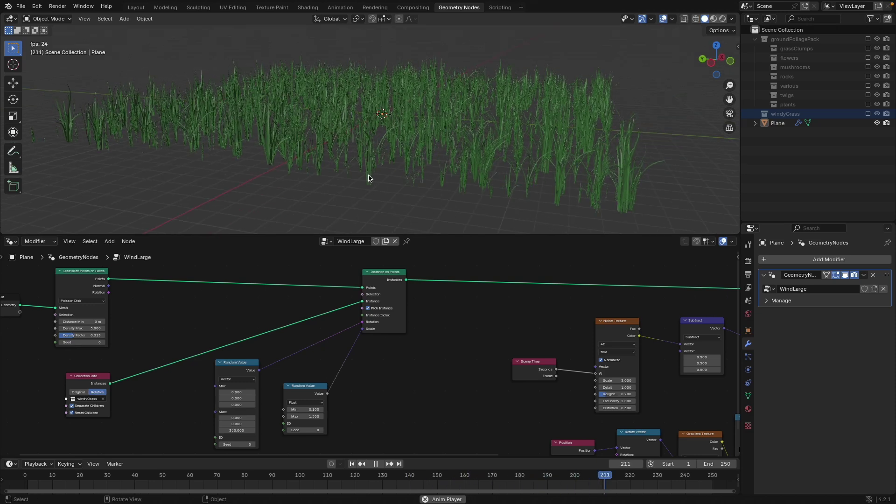
pyautogui.moveTo(384, 180); pyautogui.dragTo(334, 174, button='middle')
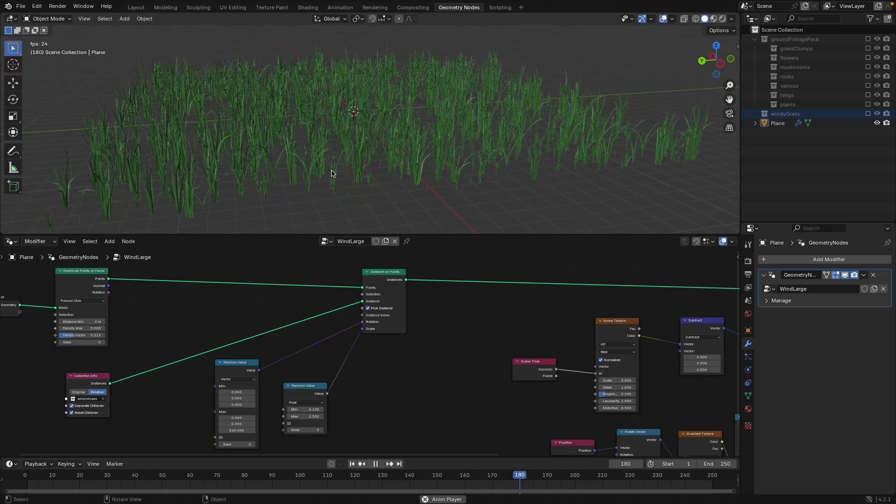
pyautogui.scroll(-2, 332, 173)
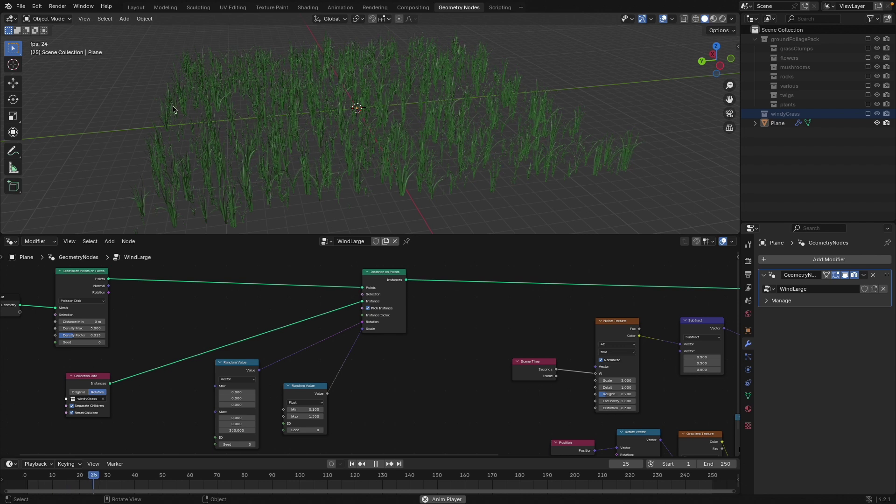
pyautogui.moveTo(175, 120); pyautogui.dragTo(416, 146, button='middle')
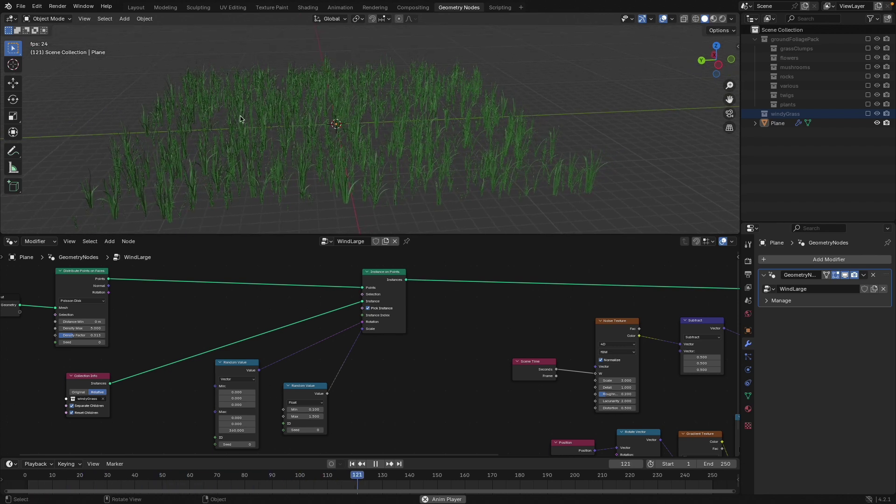
# Stop the playback and look over the WindLarge node tree from the point distribution through to Set Position
pyautogui.click(378, 463)
pyautogui.scroll(-5, 426, 372)
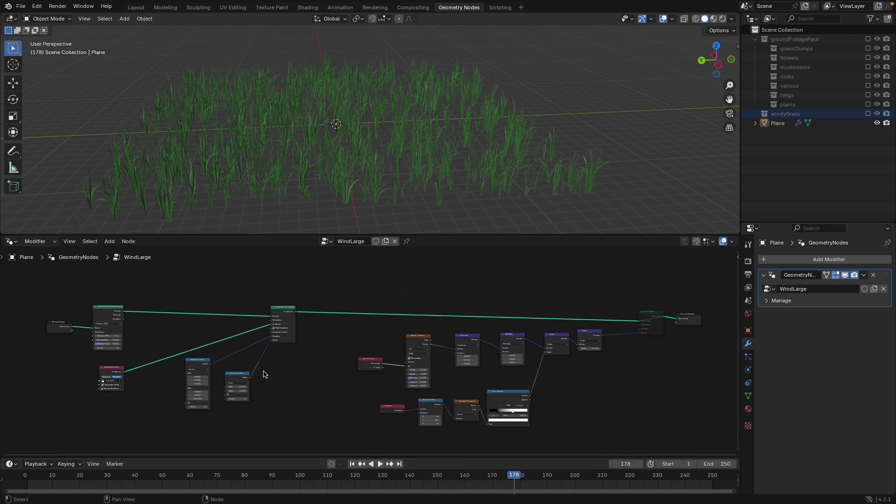
pyautogui.scroll(2, 338, 365)
pyautogui.scroll(2, 420, 359)
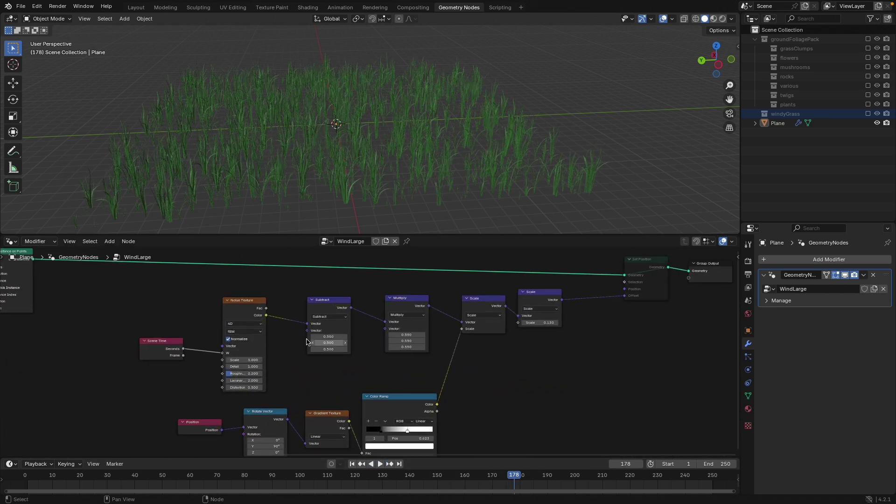
pyautogui.scroll(-4, 323, 359)
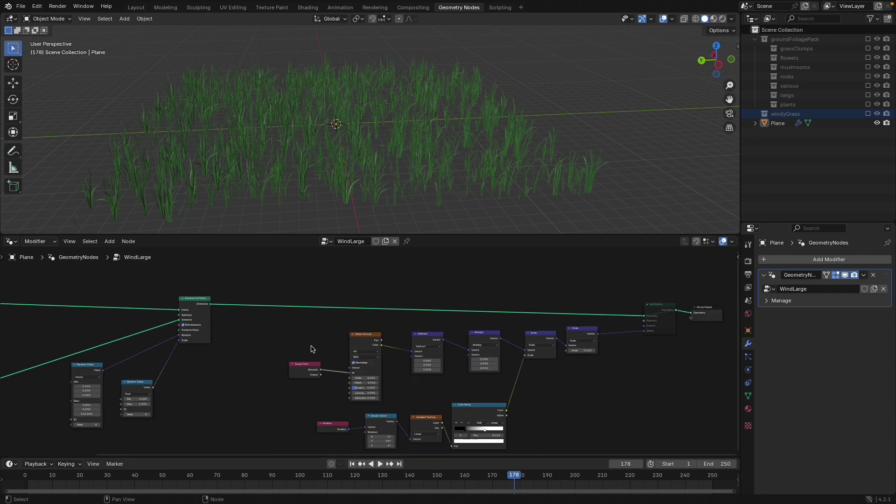
pyautogui.moveTo(320, 348); pyautogui.dragTo(423, 341, button='middle')
pyautogui.moveTo(337, 327); pyautogui.dragTo(423, 334, button='middle')
pyautogui.scroll(2, 158, 312)
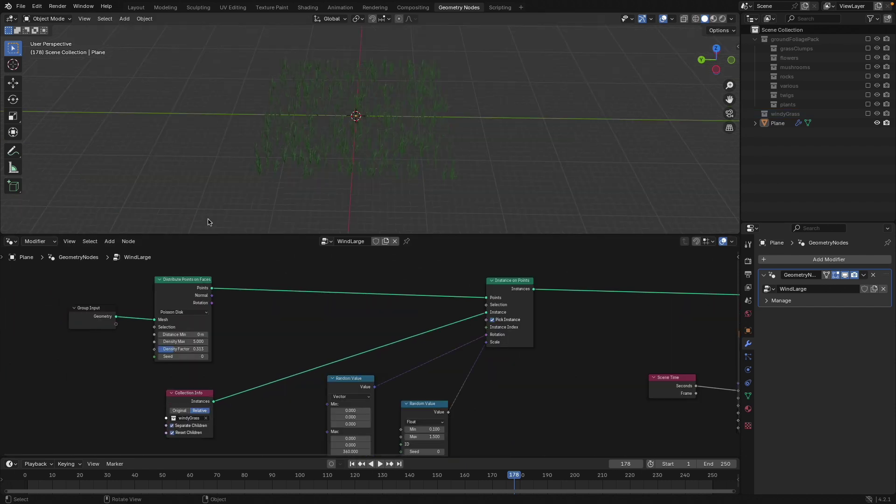
# Subdivide all faces of the plane with a high number of cuts to make a dense grid
pyautogui.press('Tab')
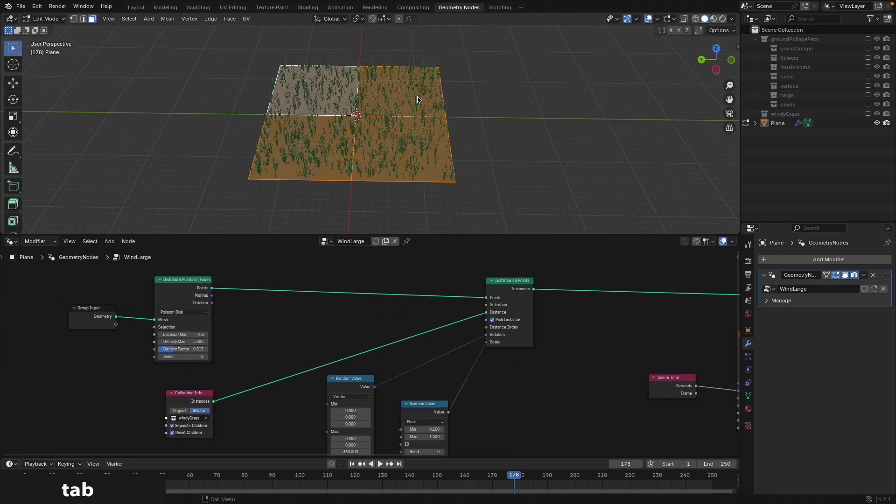
pyautogui.scroll(4, 404, 111)
pyautogui.rightClick(356, 123)
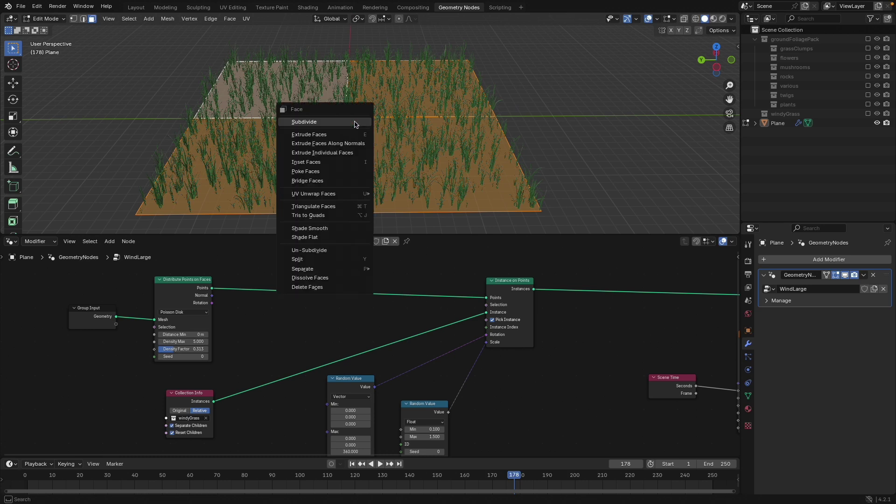
pyautogui.click(322, 122)
pyautogui.click(75, 226)
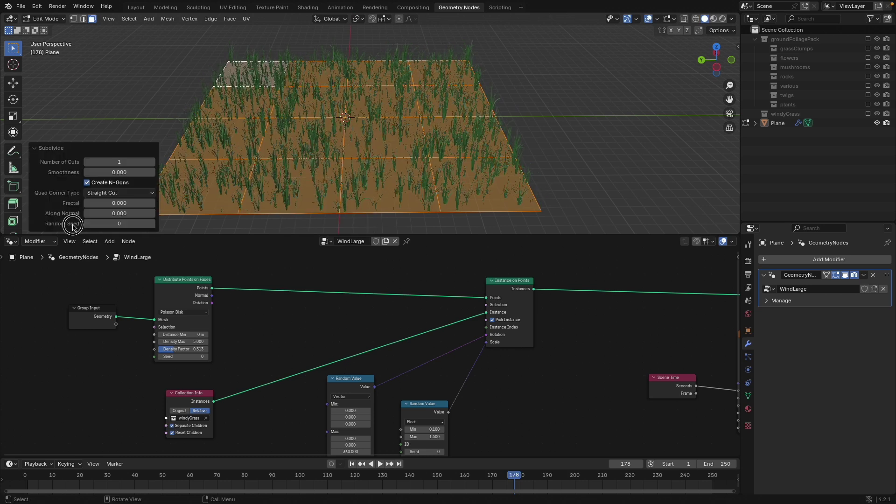
pyautogui.click(114, 162)
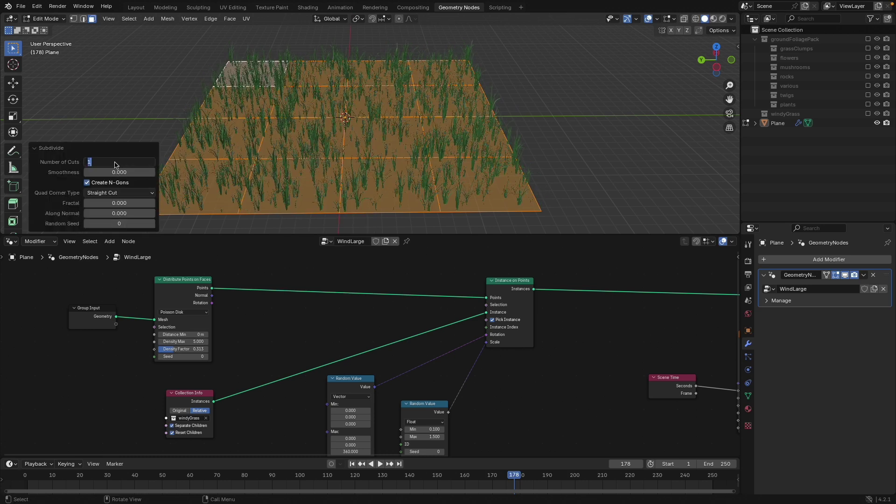
pyautogui.press('Return')
pyautogui.press('Tab')
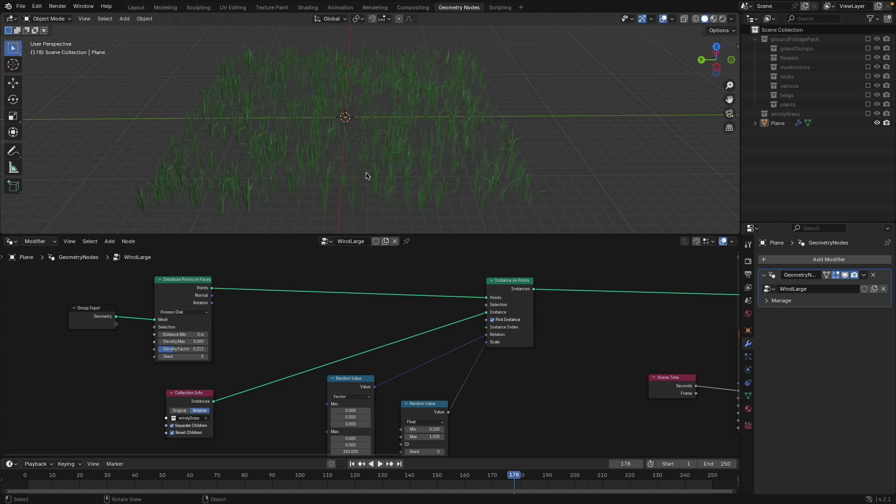
# Check the plane's subdivided mesh in Edit Mode and return to Object Mode
pyautogui.moveTo(371, 174); pyautogui.dragTo(358, 154, button='middle')
pyautogui.press('Tab')
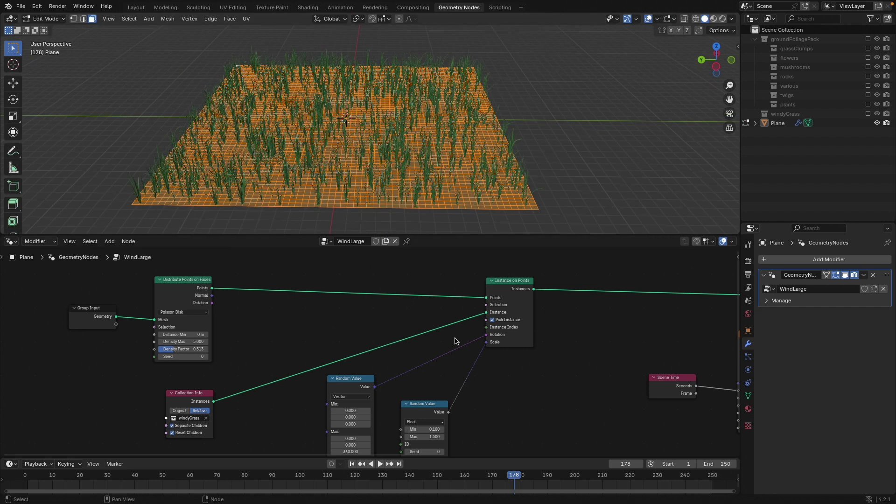
pyautogui.scroll(-1, 454, 340)
pyautogui.moveTo(358, 330); pyautogui.dragTo(272, 330, button='middle')
pyautogui.scroll(-1, 566, 337)
pyautogui.moveTo(504, 320); pyautogui.dragTo(380, 310, button='middle')
pyautogui.keyDown('ctrl'); pyautogui.hscroll(-8, 394, 337); pyautogui.keyUp('ctrl')
pyautogui.press('Tab')
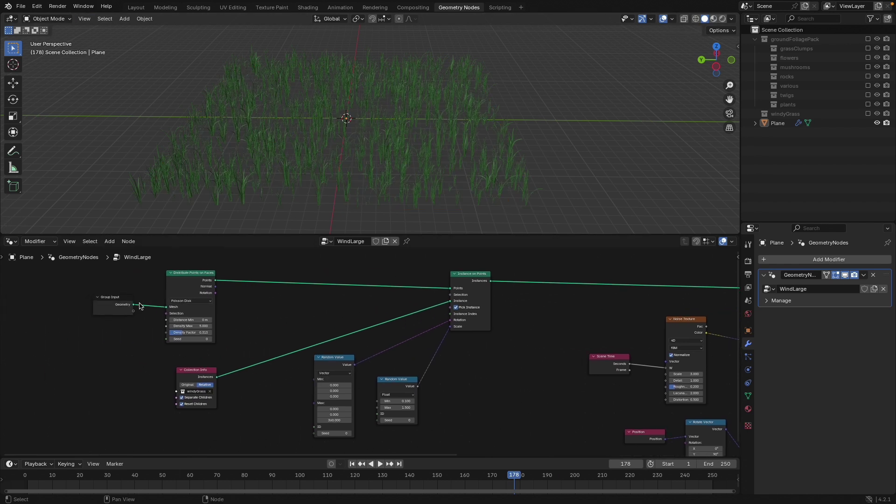
# Attach a Viewer node to the Group Input geometry and preview the Noise Texture's Fac output on the plane
pyautogui.keyDown('ctrl'); pyautogui.keyDown('shift'); pyautogui.click(103, 308); pyautogui.keyUp('shift'); pyautogui.keyUp('ctrl')
pyautogui.moveTo(164, 269); pyautogui.dragTo(272, 308)
pyautogui.moveTo(456, 362); pyautogui.dragTo(270, 362, button='middle')
pyautogui.keyDown('ctrl'); pyautogui.keyDown('shift'); pyautogui.click(466, 324); pyautogui.keyUp('shift'); pyautogui.keyUp('ctrl')
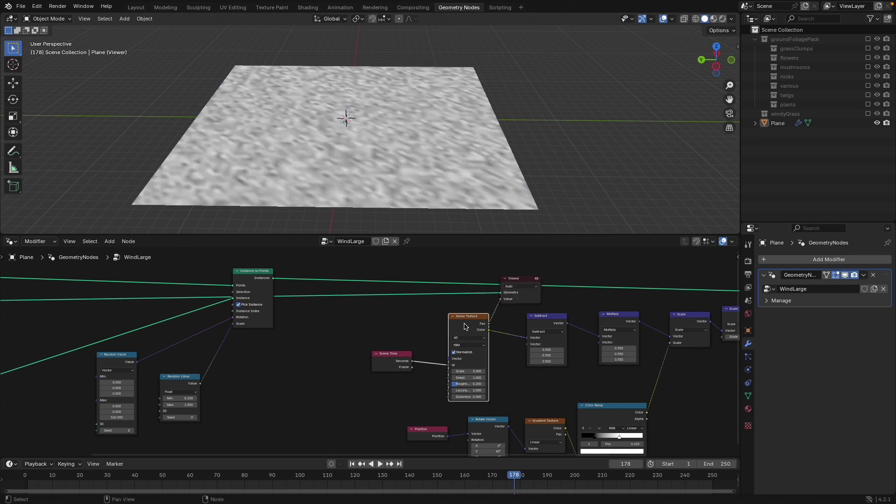
pyautogui.moveTo(411, 147); pyautogui.dragTo(398, 78, button='middle')
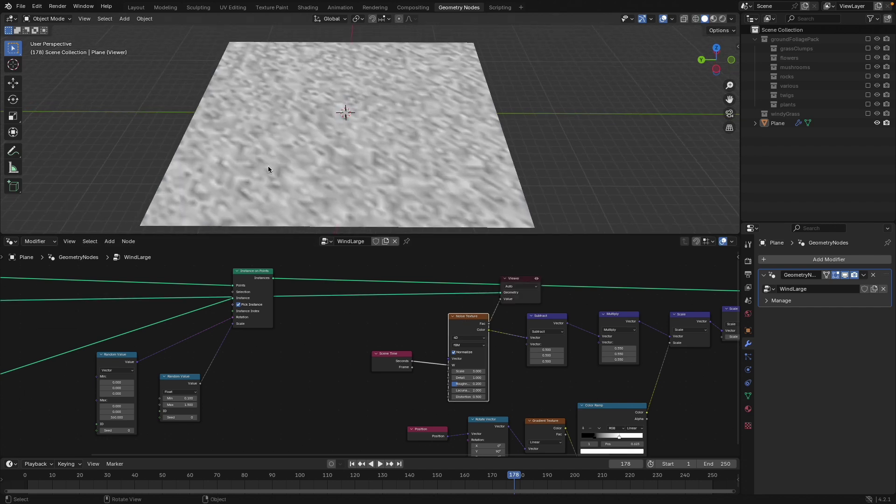
# Set the Noise Texture's Scale to 0.2
pyautogui.moveTo(355, 342); pyautogui.dragTo(306, 334, button='middle')
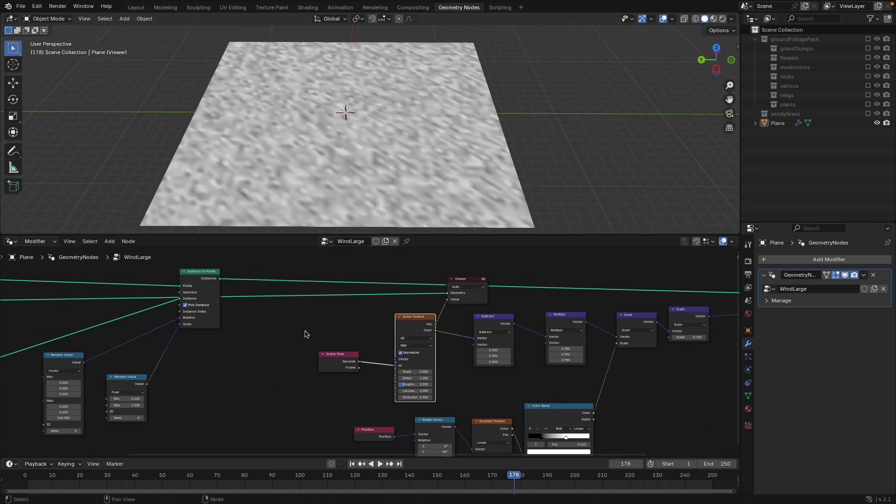
pyautogui.click(325, 242)
pyautogui.click(361, 265)
pyautogui.moveTo(422, 374); pyautogui.dragTo(370, 358, button='middle')
pyautogui.scroll(4, 369, 359)
pyautogui.moveTo(362, 364)
pyautogui.mouseDown()
pyautogui.moveTo(322, 364)
pyautogui.moveTo(361, 367)
pyautogui.mouseUp()
pyautogui.click(361, 367)
pyautogui.write('0.2')
pyautogui.press('Return')
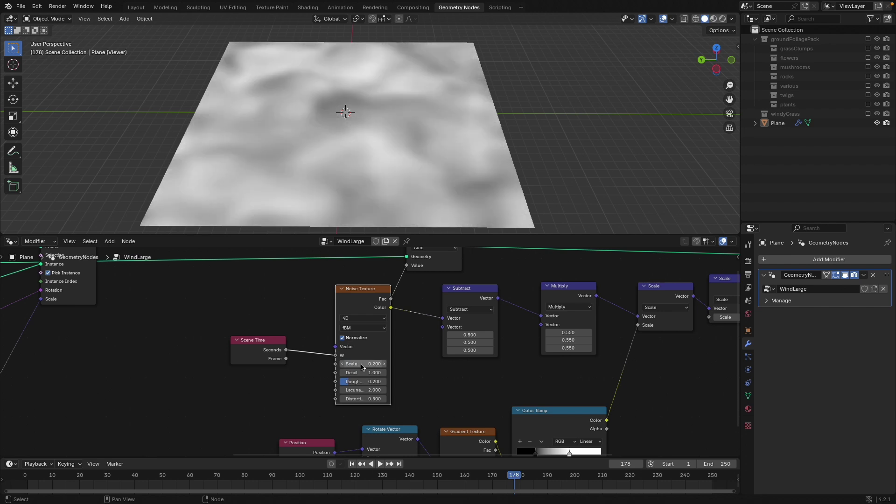
# Lower the Noise Texture's Scale to 0.1 and view the plane from a diagonal angle
pyautogui.moveTo(363, 156); pyautogui.dragTo(404, 141, button='middle')
pyautogui.click(368, 367)
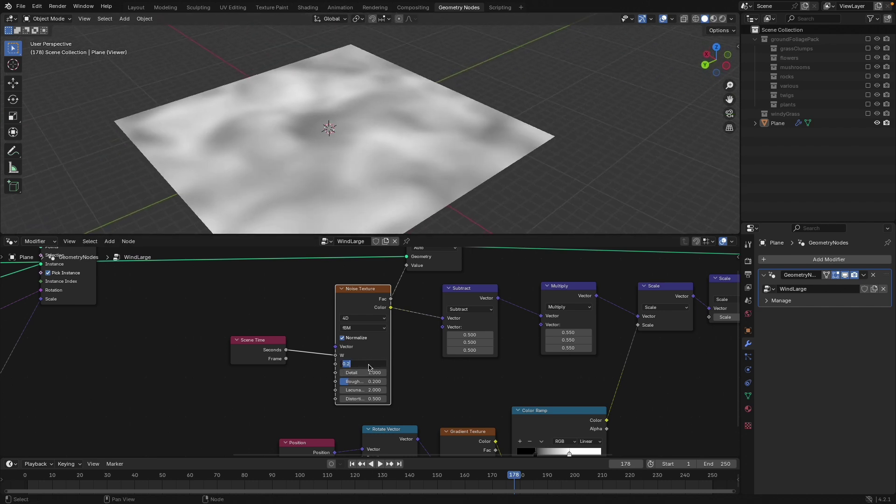
pyautogui.write('0.1')
pyautogui.press('Return')
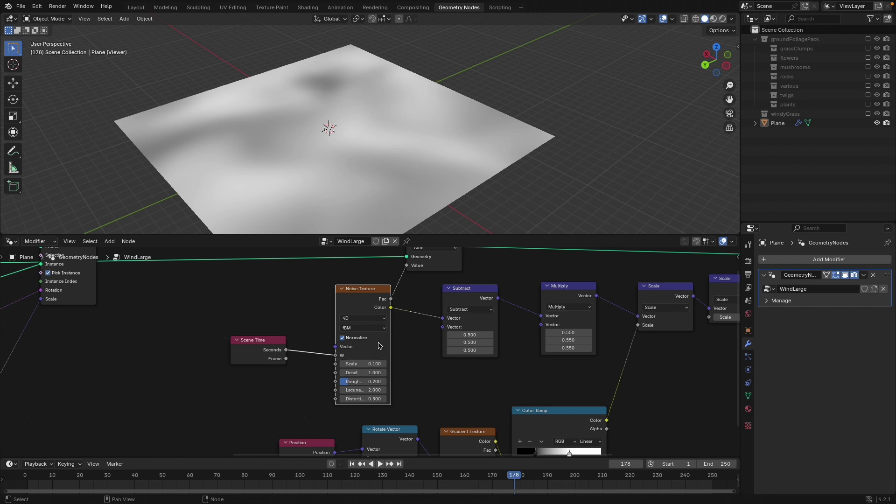
# Move the Scene Time and Noise Texture nodes together, farther away from the Subtract node
pyautogui.moveTo(200, 301); pyautogui.dragTo(380, 377)
pyautogui.press('g')
pyautogui.moveTo(304, 313); pyautogui.dragTo(304, 312)
# Set the Noise Texture's Detail and Roughness to 0, Distortion to 2.3 and Scale to 0.08
pyautogui.moveTo(301, 381); pyautogui.dragTo(275, 389)
pyautogui.scroll(-3, 352, 151)
pyautogui.moveTo(352, 152); pyautogui.dragTo(332, 146, button='middle')
pyautogui.scroll(-2, 331, 146)
pyautogui.moveTo(293, 407); pyautogui.dragTo(329, 407)
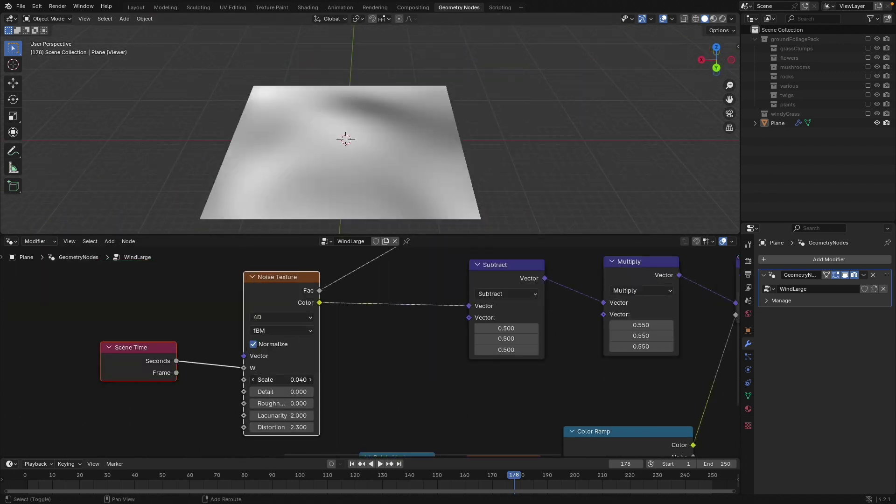
pyautogui.moveTo(282, 379)
pyautogui.mouseDown()
pyautogui.moveTo(294, 379)
pyautogui.moveTo(275, 379)
pyautogui.moveTo(285, 379)
pyautogui.mouseUp()
pyautogui.moveTo(387, 200); pyautogui.dragTo(347, 223, button='middle')
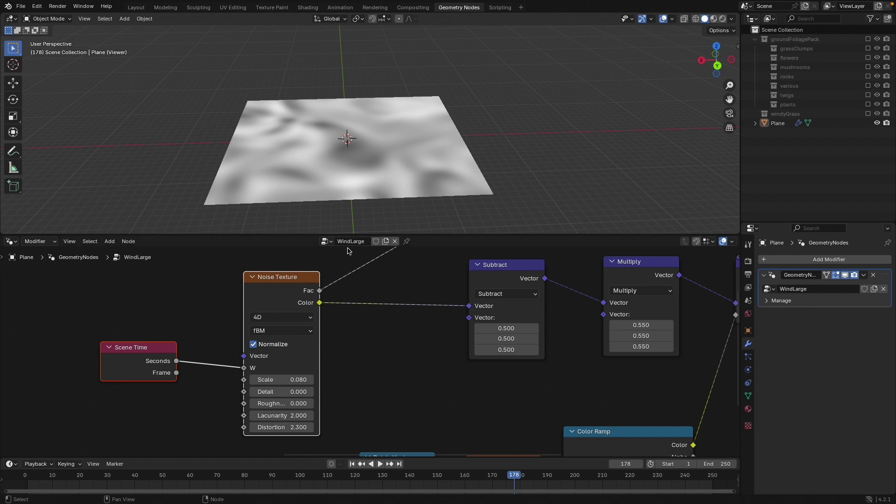
pyautogui.moveTo(407, 119); pyautogui.dragTo(311, 101, button='middle')
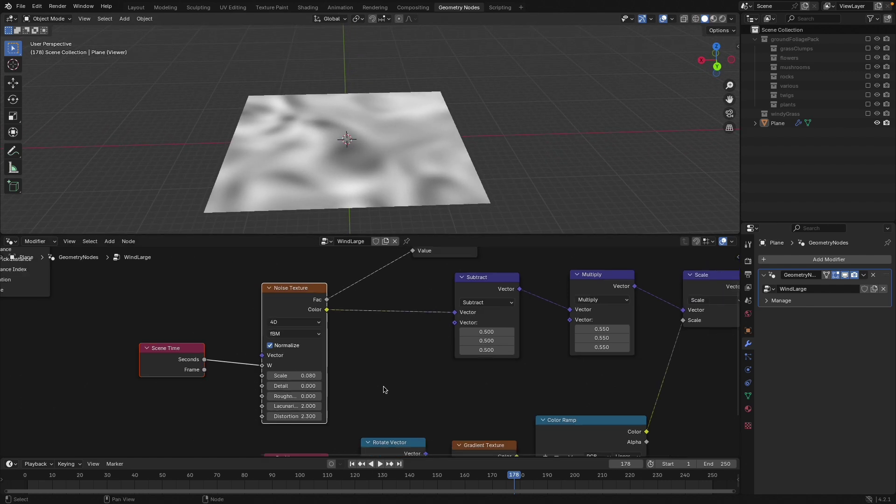
# Delete the Viewer node from the WindLarge tree and save the file
pyautogui.scroll(-1, 383, 389)
pyautogui.scroll(-1, 314, 136)
pyautogui.moveTo(342, 181); pyautogui.dragTo(339, 180, button='middle')
pyautogui.scroll(1, 365, 323)
pyautogui.moveTo(297, 334); pyautogui.dragTo(410, 342, button='middle')
pyautogui.scroll(-3, 377, 348)
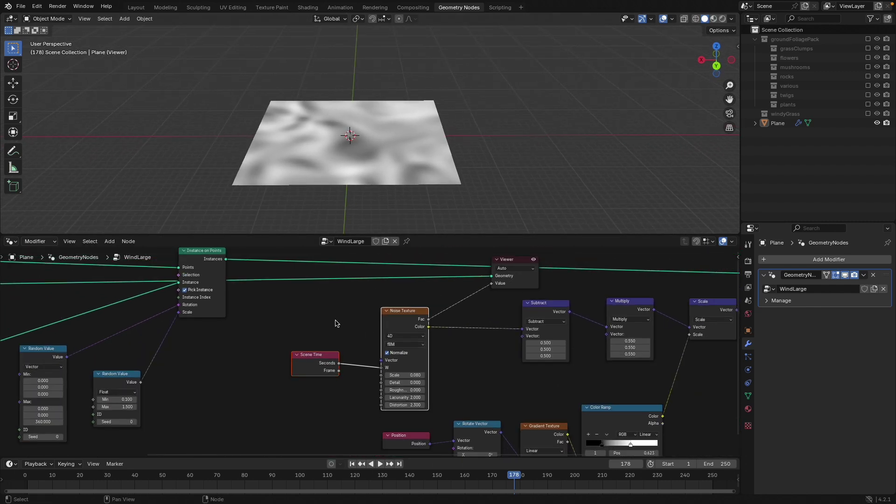
pyautogui.moveTo(317, 322); pyautogui.dragTo(279, 356, button='middle')
pyautogui.moveTo(473, 298); pyautogui.dragTo(456, 307)
pyautogui.press('x')
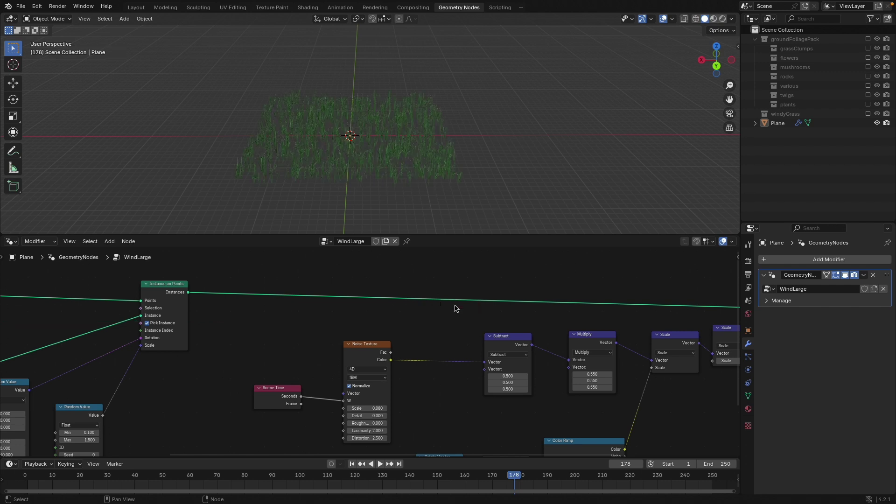
pyautogui.hotkey('ctrl', 's')
# Unmute the Set Position node before the Group Output and view the grass field up close
pyautogui.scroll(-3, 406, 350)
pyautogui.moveTo(374, 341); pyautogui.dragTo(185, 330, button='middle')
pyautogui.click(576, 300)
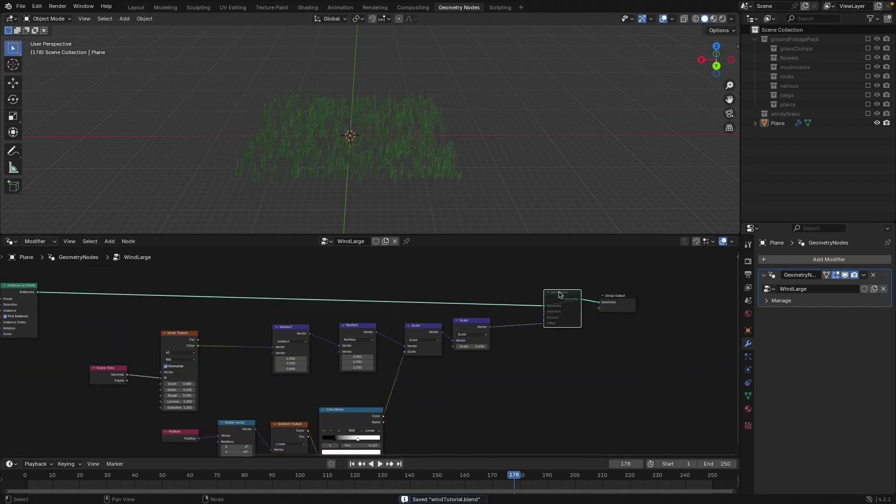
pyautogui.press('m')
pyautogui.moveTo(496, 354); pyautogui.dragTo(535, 323, button='middle')
pyautogui.scroll(4, 397, 145)
pyautogui.keyDown('shift'); pyautogui.moveTo(403, 145); pyautogui.dragTo(407, 140, button='middle'); pyautogui.keyUp('shift')
pyautogui.scroll(-4, 408, 140)
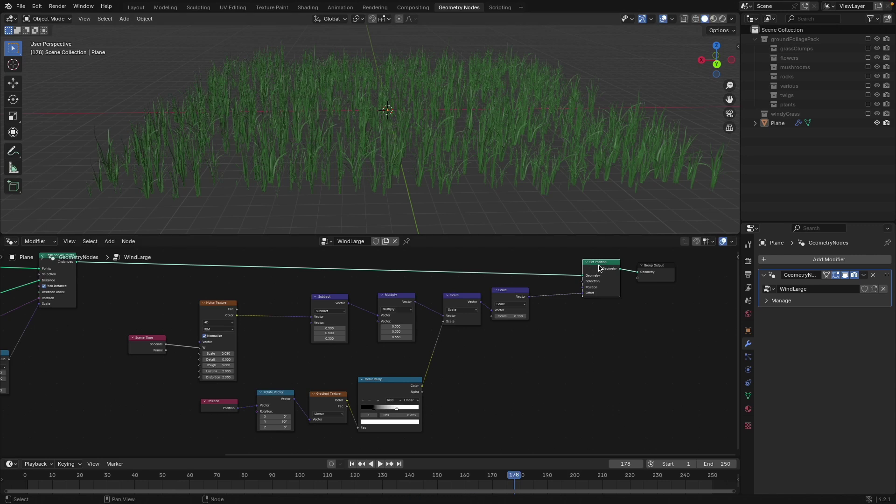
# Play the animation and compare the grass with the Set Position node muted and unmuted, then stop playback
pyautogui.press('m')
pyautogui.press('space')
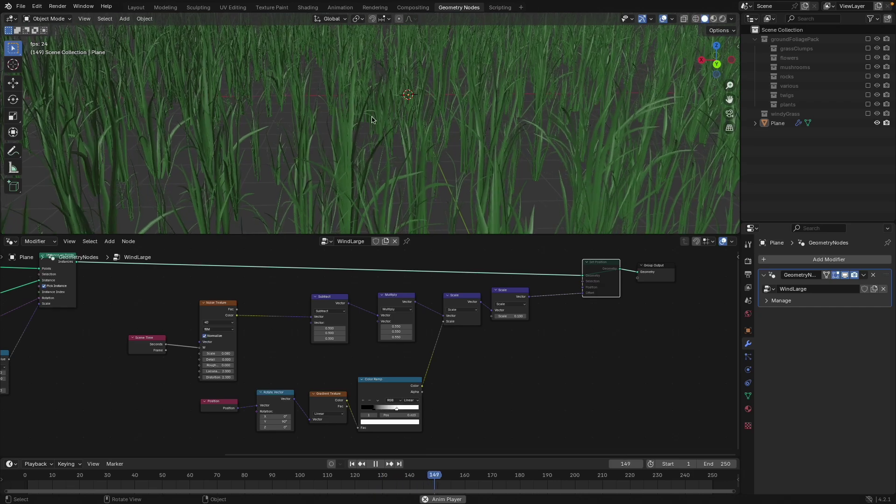
pyautogui.scroll(-5, 467, 197)
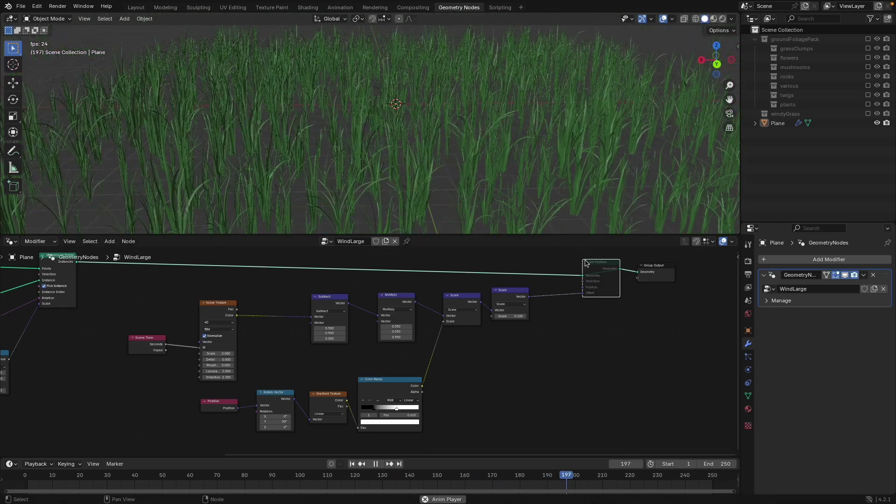
pyautogui.press('m')
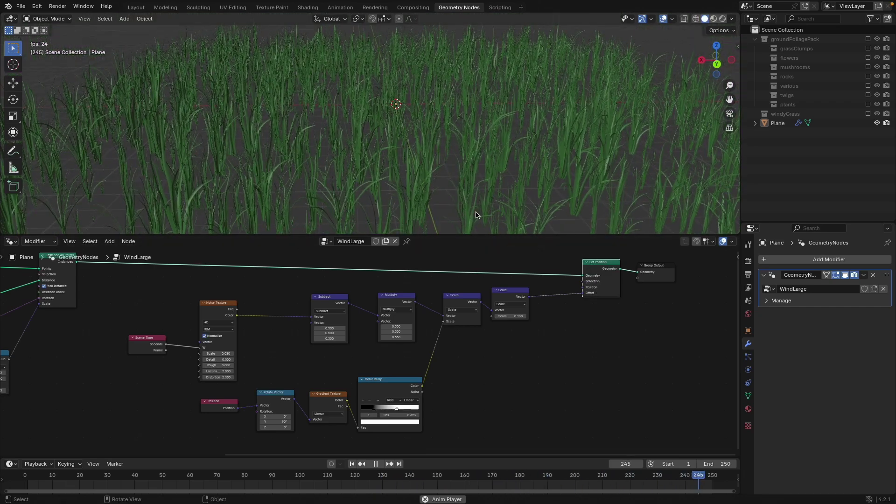
pyautogui.scroll(-4, 471, 216)
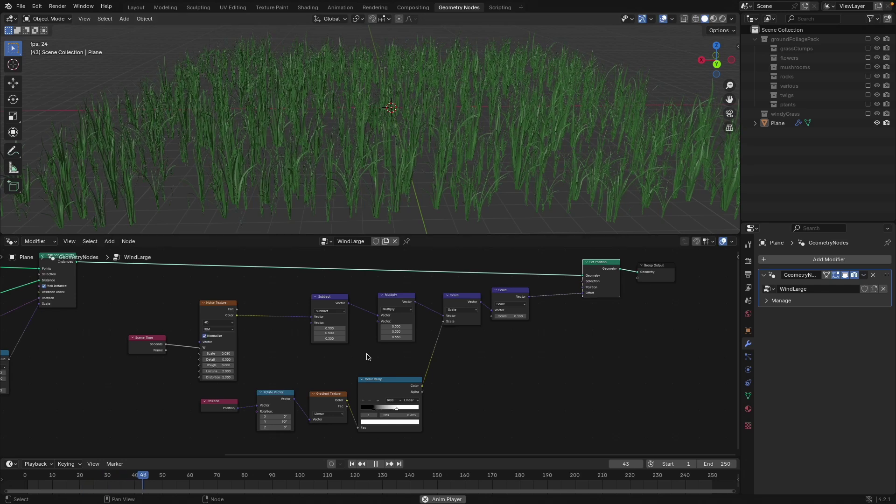
pyautogui.press('space')
# Insert a Realize Instances node on the link between Instance on Points and Set Position
pyautogui.moveTo(193, 308); pyautogui.dragTo(351, 327, button='middle')
pyautogui.moveTo(216, 274); pyautogui.dragTo(210, 276)
pyautogui.scroll(-2, 370, 310)
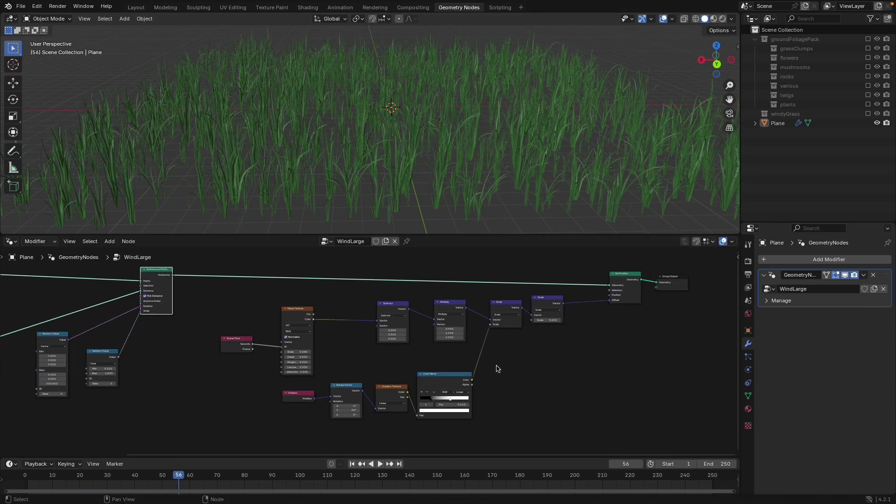
pyautogui.moveTo(310, 326); pyautogui.dragTo(469, 346, button='middle')
pyautogui.scroll(4, 469, 346)
pyautogui.hotkey('shift', 'a')
pyautogui.click(346, 298)
pyautogui.write('real')
pyautogui.press('Return')
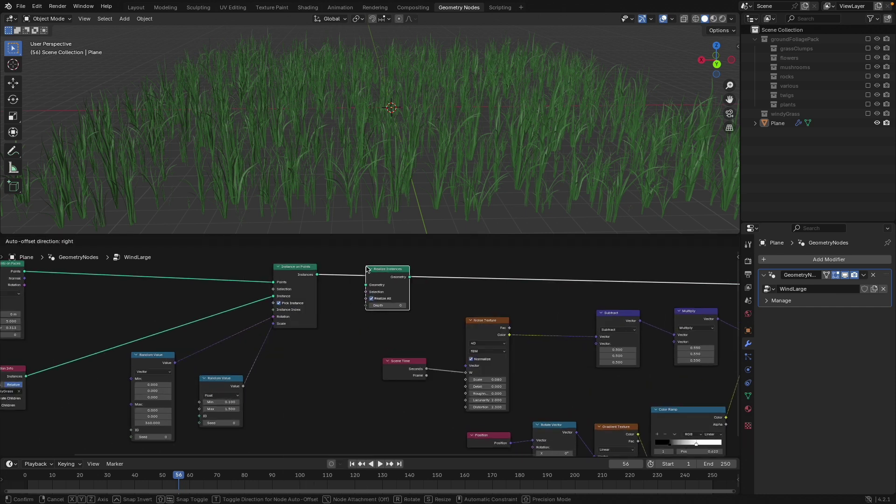
pyautogui.click(368, 269)
# Play the animation and examine the movement of the realized grass from another angle
pyautogui.moveTo(497, 305); pyautogui.dragTo(266, 310, button='middle')
pyautogui.scroll(-1, 482, 356)
pyautogui.moveTo(519, 273); pyautogui.dragTo(452, 273, button='middle')
pyautogui.press('space')
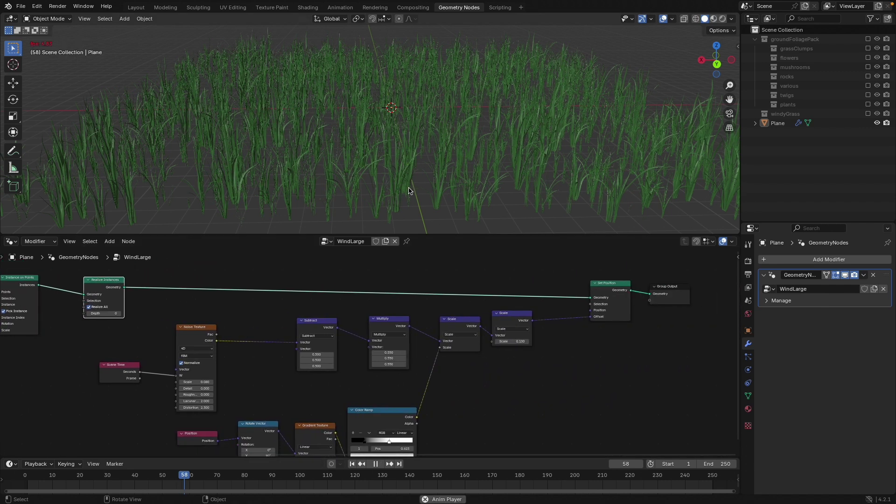
pyautogui.scroll(-2, 409, 193)
pyautogui.moveTo(415, 199); pyautogui.dragTo(442, 196, button='middle')
pyautogui.scroll(2, 440, 197)
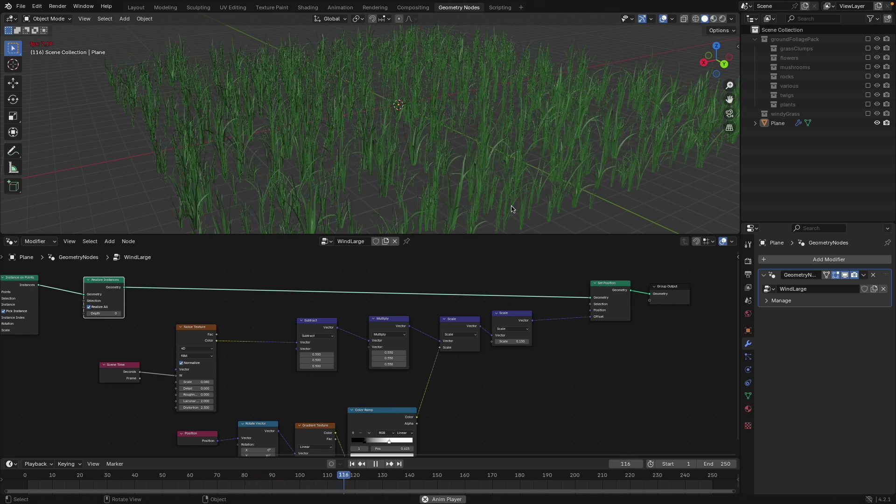
# Mute and unmute the Set Position node during playback to compare the movement, then stop the animation
pyautogui.click(613, 284)
pyautogui.press('m')
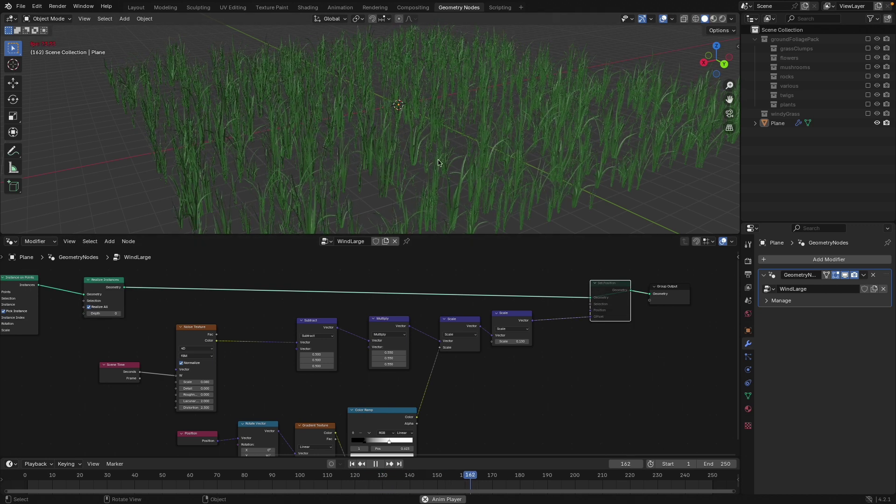
pyautogui.press('m')
pyautogui.press('space')
# Set the Scale value of the Scale node feeding Set Position to 2
pyautogui.scroll(2, 583, 313)
pyautogui.click(574, 311)
pyautogui.write('2')
pyautogui.press('Return')
pyautogui.scroll(-1, 453, 166)
# Raise the Scale value of the Scale node feeding Set Position to 5 and view the bent grass
pyautogui.moveTo(452, 166); pyautogui.dragTo(508, 180, button='middle')
pyautogui.write('5')
pyautogui.press('Return')
pyautogui.moveTo(368, 171); pyautogui.dragTo(397, 153, button='middle')
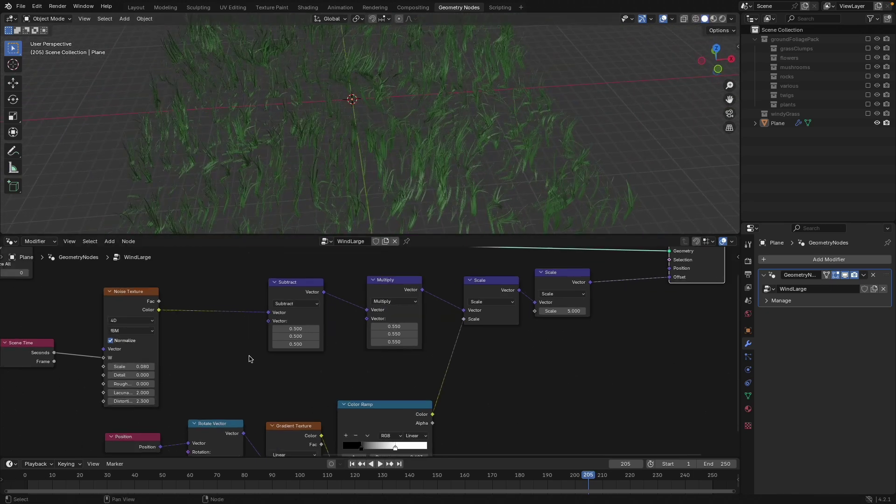
pyautogui.scroll(-4, 310, 188)
pyautogui.moveTo(302, 312); pyautogui.dragTo(471, 304, button='middle')
pyautogui.moveTo(340, 342); pyautogui.dragTo(458, 385, button='middle')
pyautogui.scroll(-2, 272, 356)
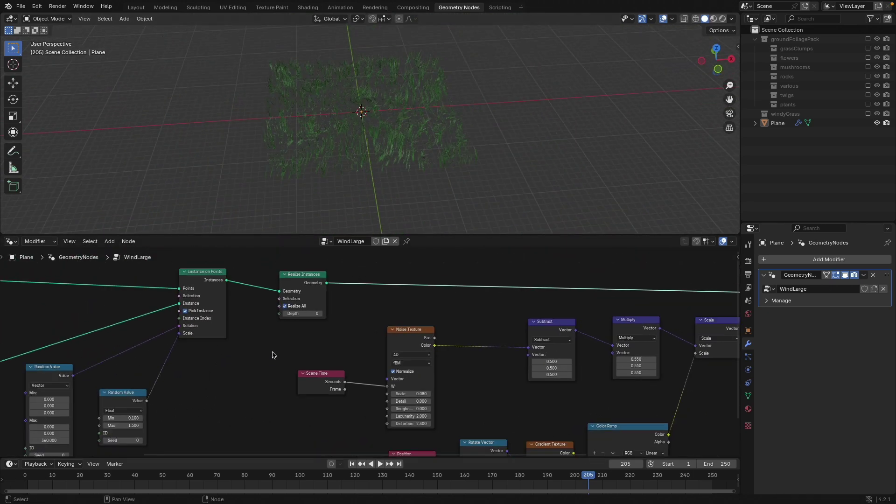
# Preview the Group Input plane and the Noise Texture pattern on it through a Viewer node
pyautogui.scroll(-2, 273, 355)
pyautogui.keyDown('ctrl'); pyautogui.hscroll(-5, 109, 326); pyautogui.keyUp('ctrl')
pyautogui.keyDown('ctrl'); pyautogui.keyDown('shift'); pyautogui.click(45, 312); pyautogui.keyUp('shift'); pyautogui.keyUp('ctrl')
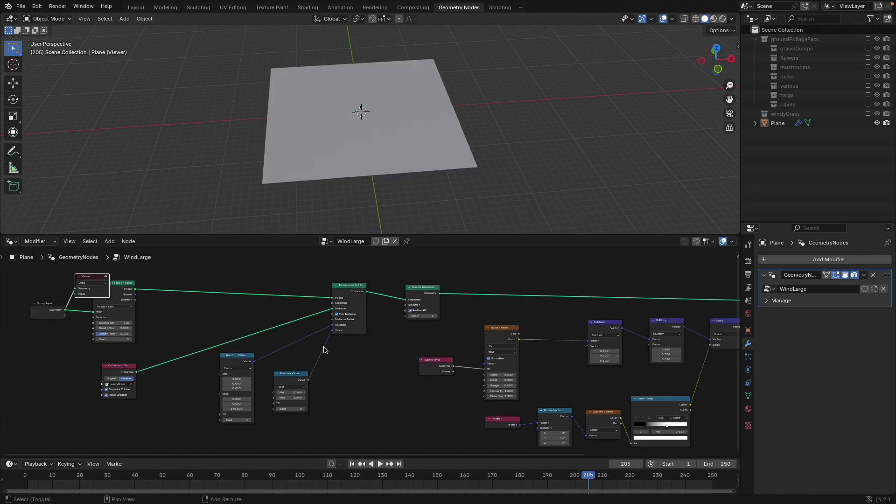
pyautogui.keyDown('ctrl'); pyautogui.hscroll(3, 330, 344); pyautogui.keyUp('ctrl')
pyautogui.keyDown('ctrl'); pyautogui.keyDown('shift'); pyautogui.click(435, 339); pyautogui.keyUp('shift'); pyautogui.keyUp('ctrl')
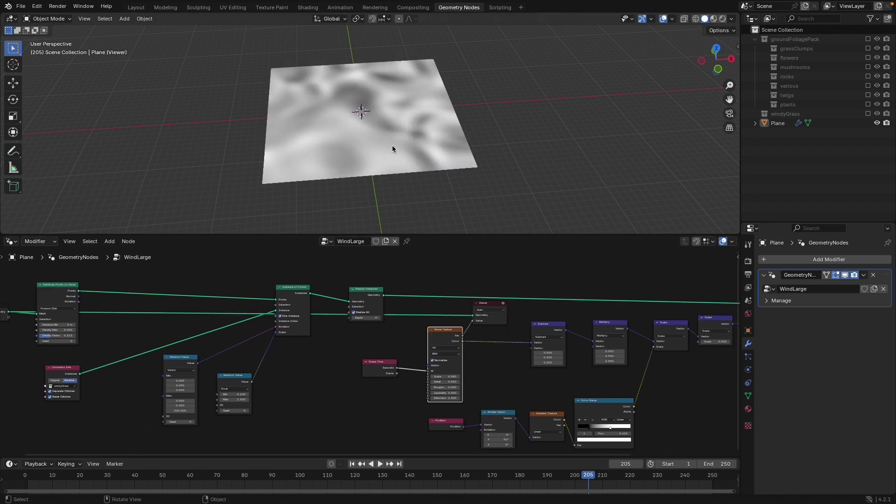
# Delete the Viewer node from the WindLarge node tree
pyautogui.keyDown('ctrl'); pyautogui.hscroll(3, 388, 296); pyautogui.keyUp('ctrl')
pyautogui.scroll(3, 388, 144)
pyautogui.keyDown('ctrl'); pyautogui.hscroll(1, 442, 338); pyautogui.keyUp('ctrl')
pyautogui.keyDown('ctrl'); pyautogui.hscroll(3, 442, 338); pyautogui.keyUp('ctrl')
pyautogui.click(177, 316)
pyautogui.scroll(3, 393, 96)
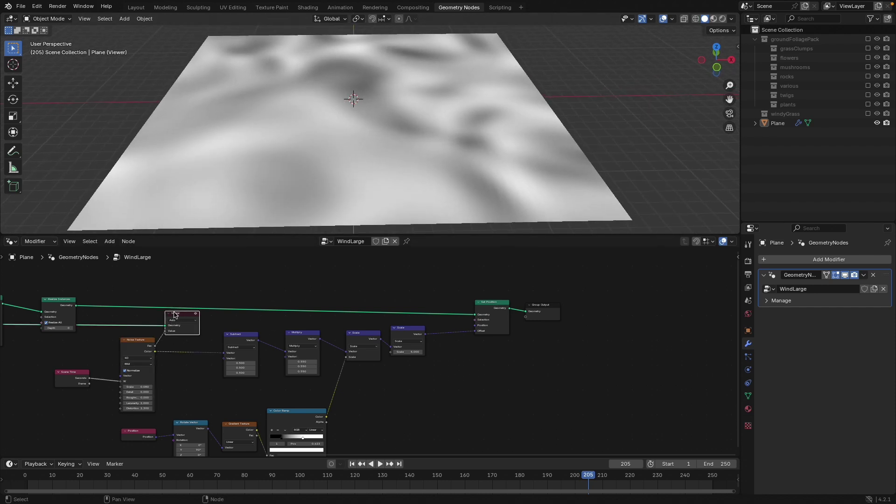
pyautogui.press('x')
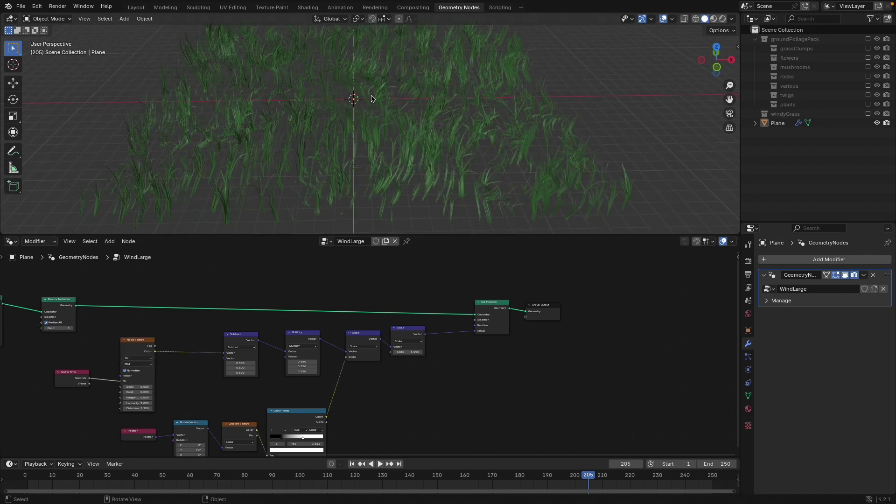
# Move the Color Ramp's white stop to position 0.909 and play the animation to check the bending grass
pyautogui.moveTo(210, 144); pyautogui.dragTo(345, 139, button='middle')
pyautogui.scroll(4, 327, 126)
pyautogui.moveTo(273, 184); pyautogui.dragTo(275, 178, button='middle')
pyautogui.scroll(-1, 291, 364)
pyautogui.moveTo(293, 374); pyautogui.dragTo(315, 346, button='middle')
pyautogui.scroll(3, 275, 379)
pyautogui.scroll(3, 316, 348)
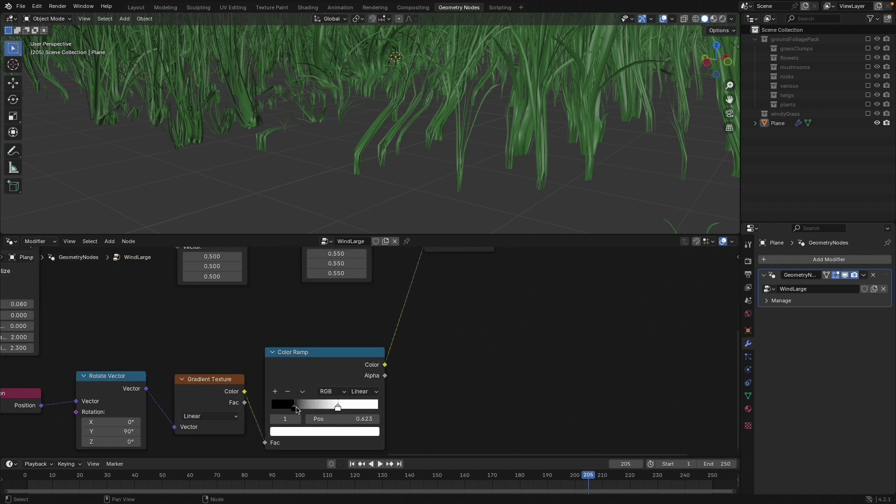
pyautogui.click(289, 405)
pyautogui.moveTo(289, 405); pyautogui.dragTo(392, 406)
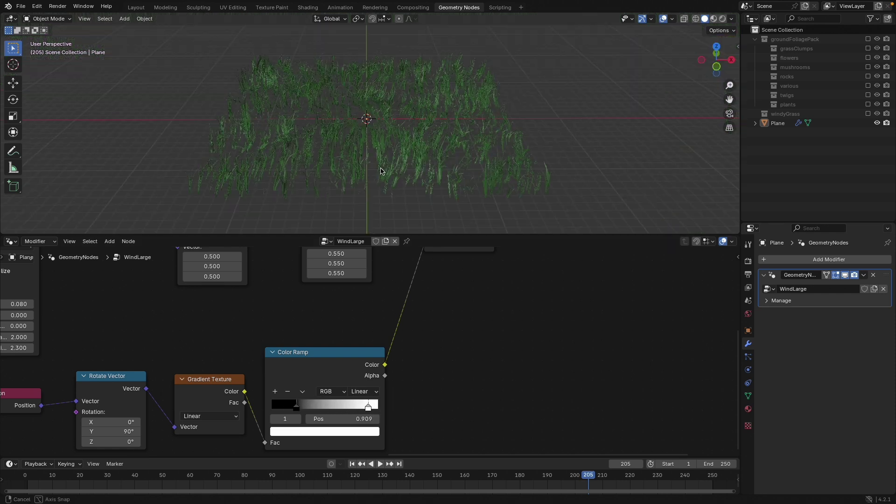
pyautogui.moveTo(381, 171); pyautogui.dragTo(380, 175, button='middle')
pyautogui.press('space')
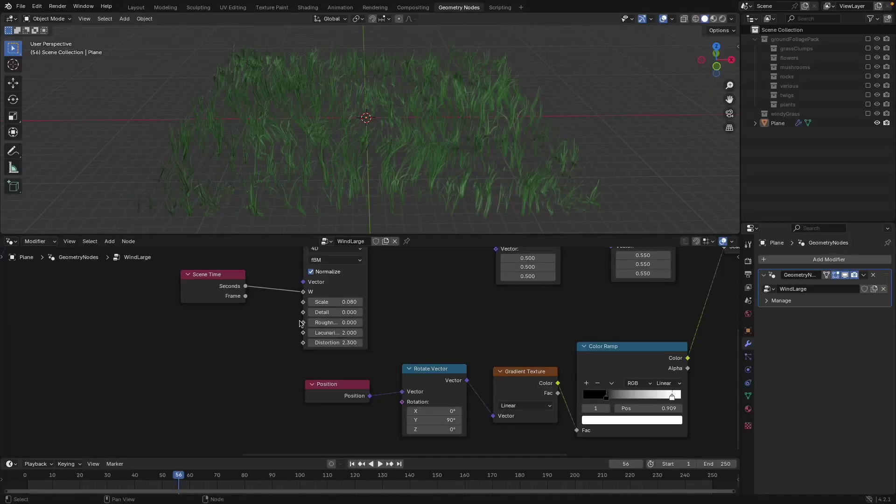
# Set the Scale value of the Scale node feeding Set Position to 1
pyautogui.scroll(-1, 580, 387)
pyautogui.moveTo(580, 387); pyautogui.dragTo(286, 347, button='middle')
pyautogui.moveTo(607, 343); pyautogui.dragTo(464, 400, button='middle')
pyautogui.scroll(2, 419, 379)
pyautogui.moveTo(398, 332)
pyautogui.mouseDown()
pyautogui.moveTo(413, 326)
pyautogui.moveTo(405, 345)
pyautogui.mouseUp()
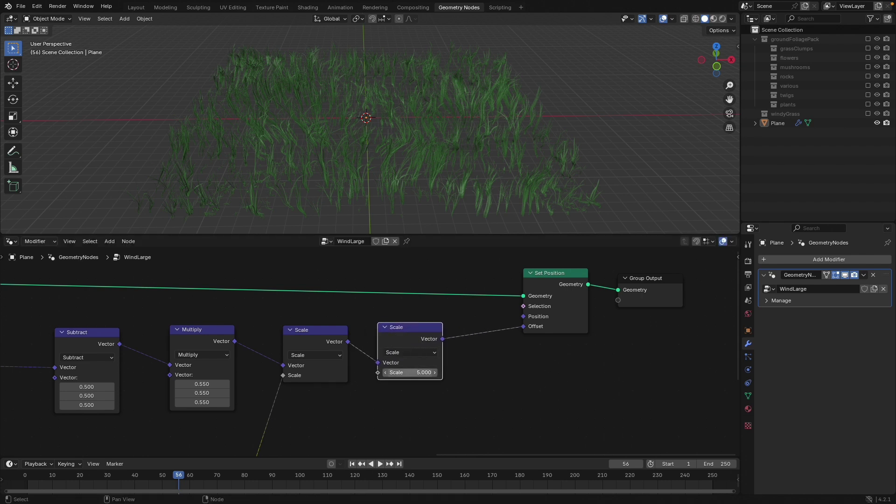
pyautogui.click(408, 375)
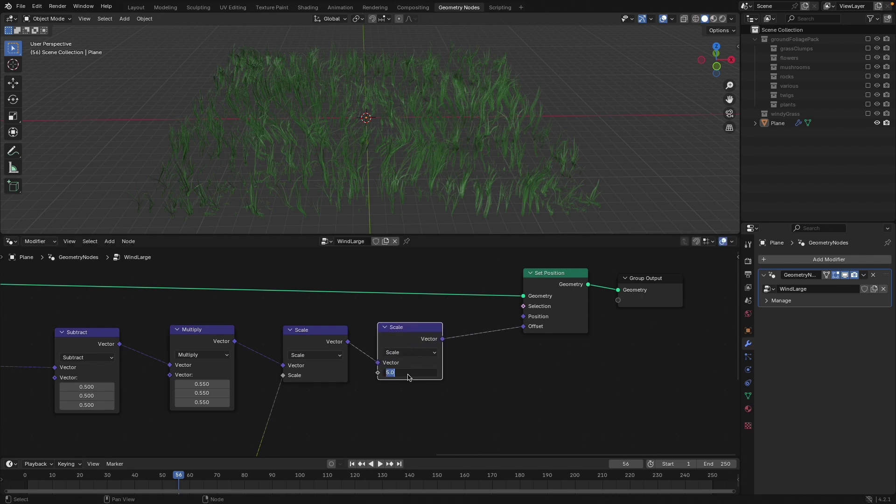
pyautogui.write('1')
pyautogui.press('Return')
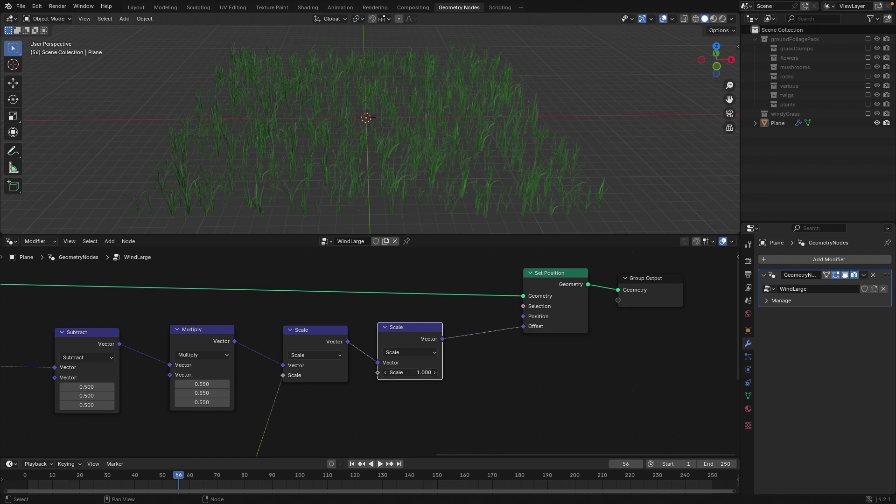
# Raise the Scale value of the Scale node feeding Set Position to 1.5 and briefly play the animation
pyautogui.click(412, 376)
pyautogui.write('1.5')
pyautogui.press('Return')
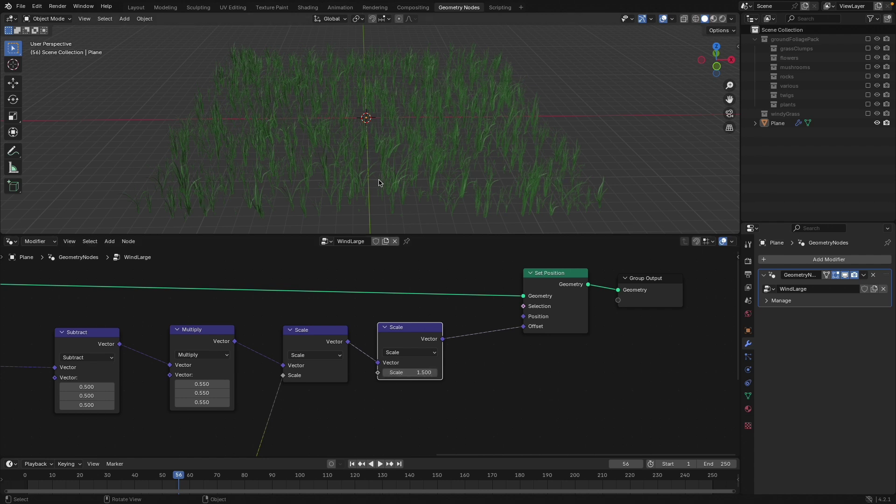
pyautogui.press('space')
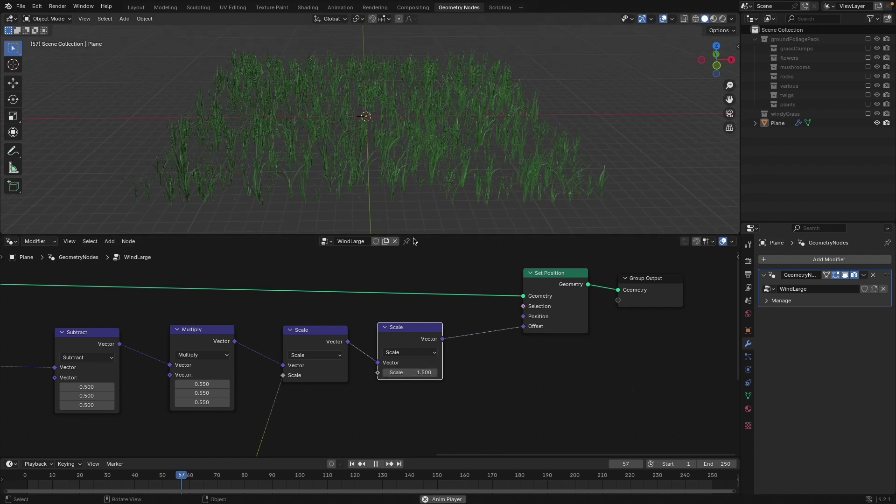
pyautogui.press('space')
# Set Density Max on the Distribute Points on Faces node to 2
pyautogui.scroll(-5, 350, 410)
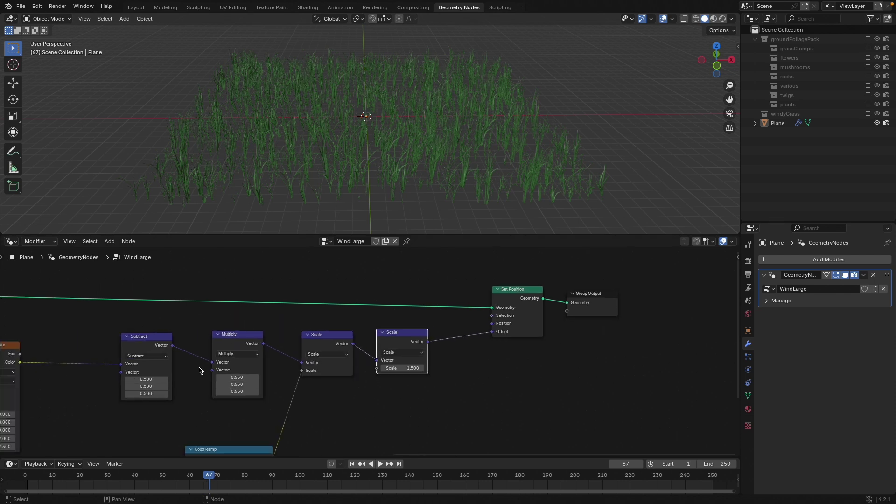
pyautogui.scroll(3, 227, 344)
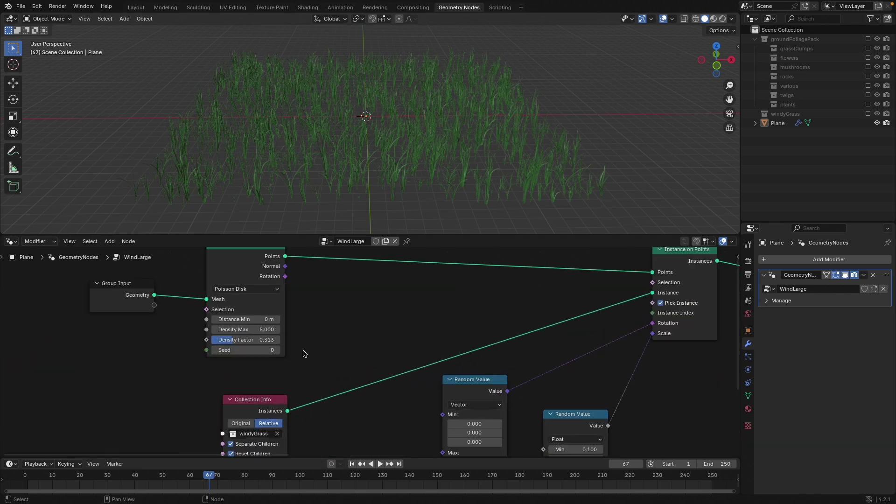
pyautogui.click(240, 332)
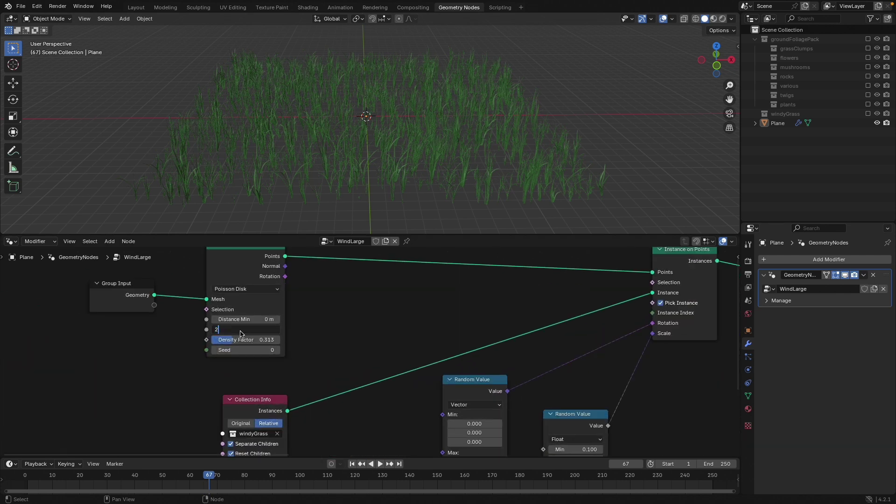
pyautogui.write('2')
pyautogui.press('Return')
pyautogui.scroll(-3, 427, 308)
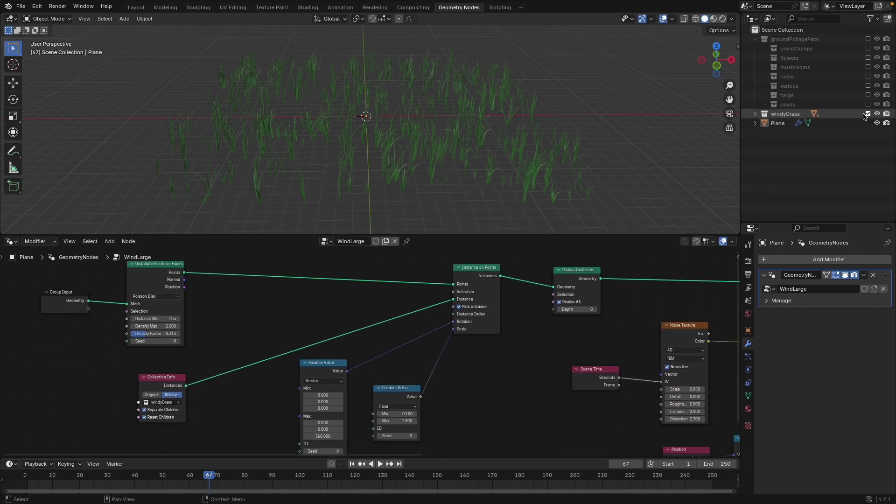
# Turn off viewport display of the Subdivision modifier on grassClumpB through grassClumpF, then exclude the windyGrass collection again
pyautogui.click(755, 114)
pyautogui.click(793, 123)
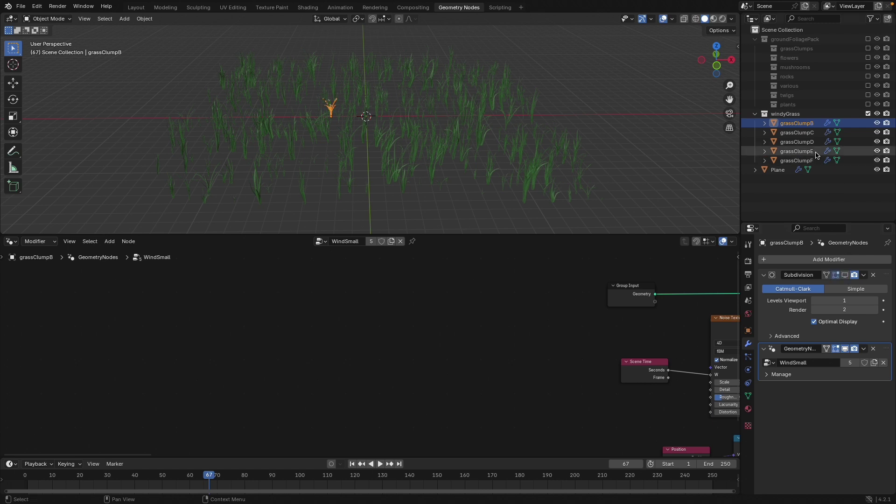
pyautogui.click(796, 133)
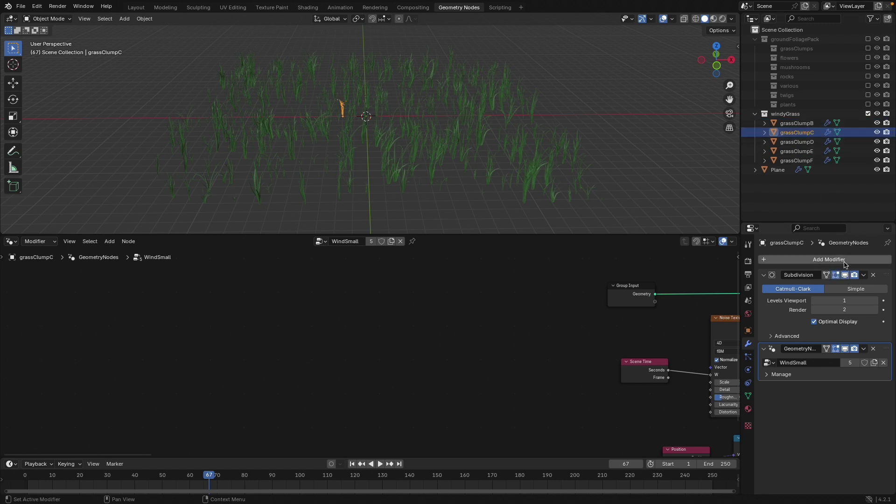
pyautogui.click(797, 142)
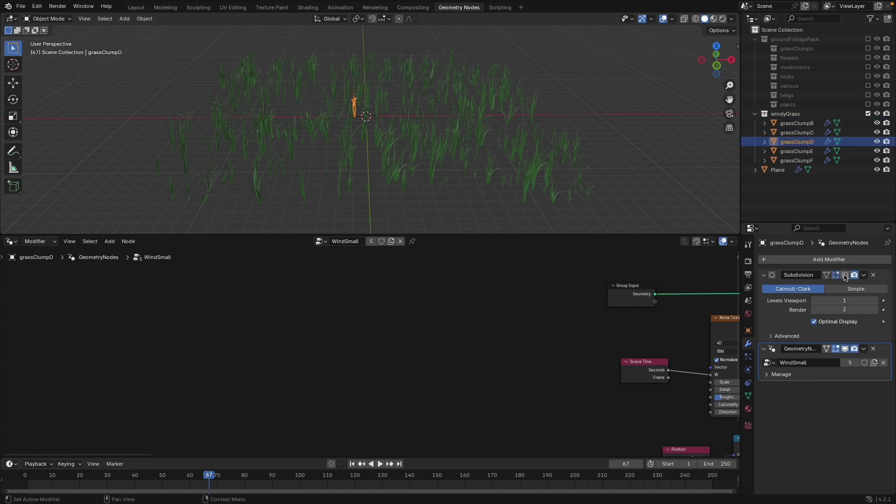
pyautogui.click(797, 151)
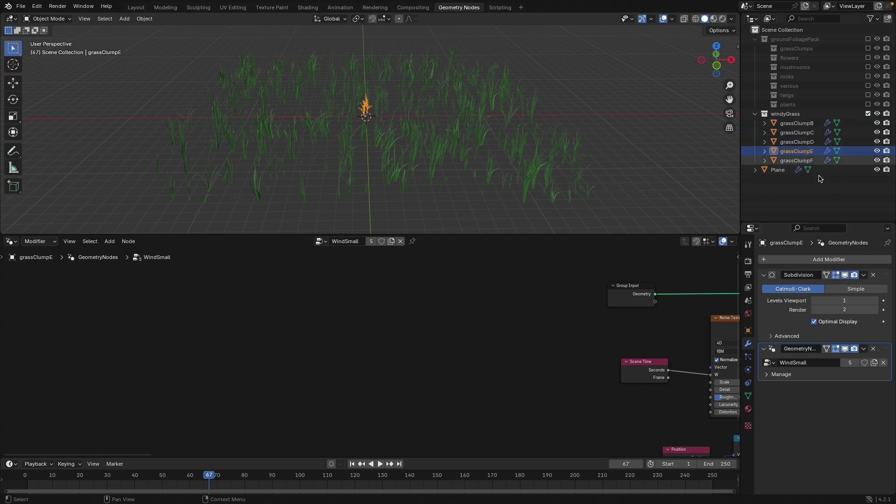
pyautogui.click(797, 161)
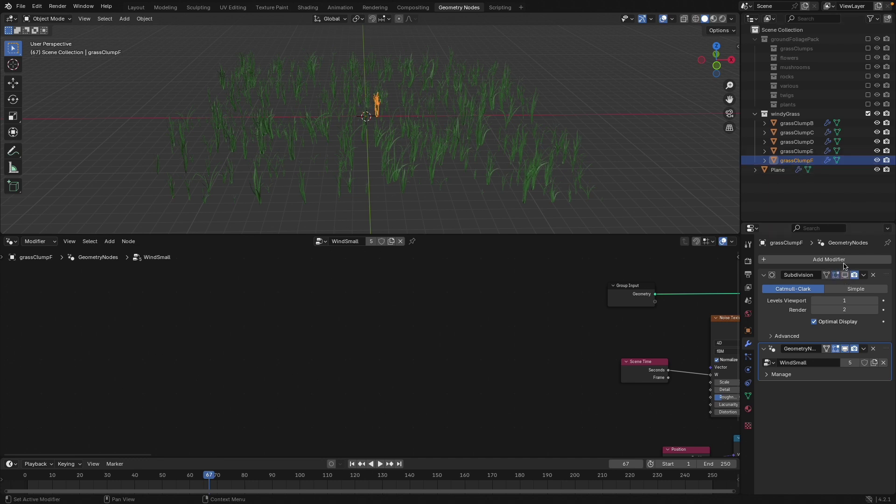
pyautogui.click(755, 113)
pyautogui.click(867, 113)
# Examine the grass clumps up close, then play the animation and watch their movement
pyautogui.scroll(6, 553, 140)
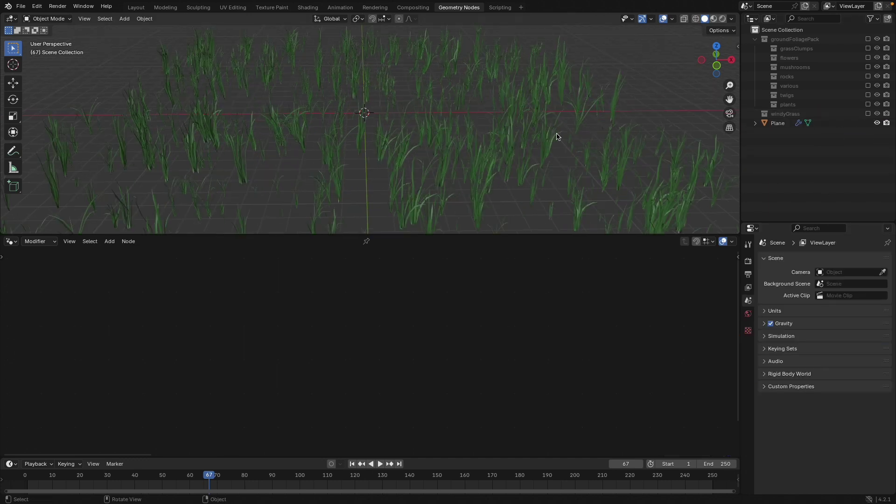
pyautogui.scroll(-8, 253, 143)
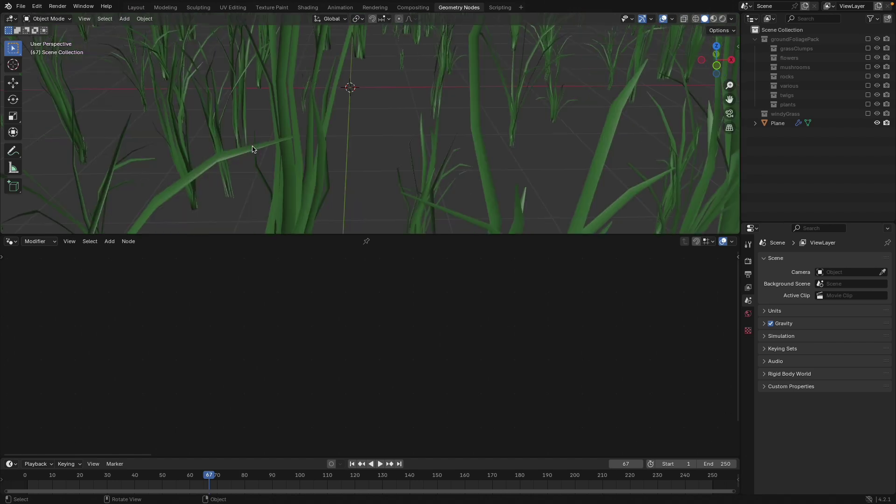
pyautogui.scroll(-3, 353, 171)
pyautogui.press('space')
pyautogui.scroll(3, 499, 177)
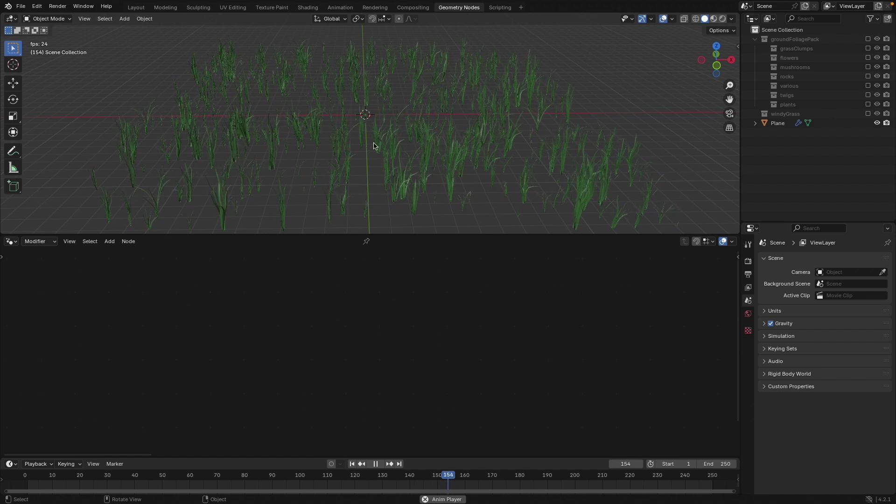
pyautogui.scroll(2, 452, 191)
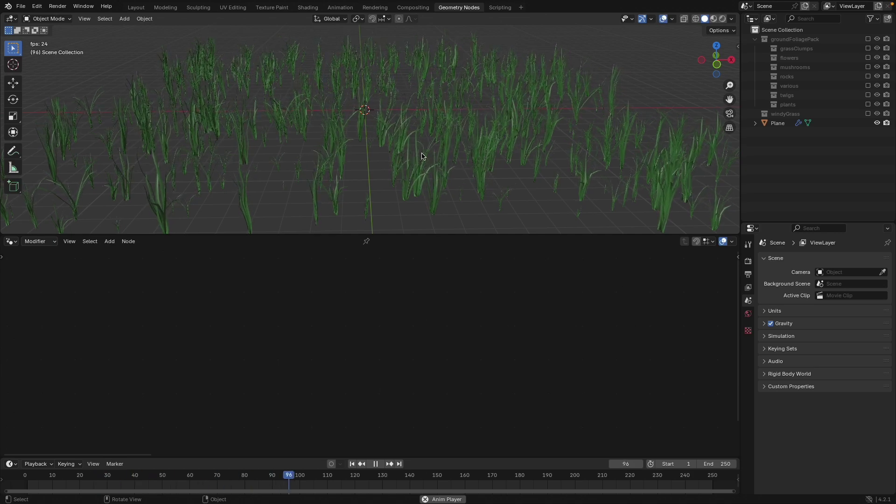
# Select the Plane, set the Scale value of the Scale node feeding Set Position to 3, and deselect the Plane
pyautogui.click(405, 186)
pyautogui.scroll(-3, 513, 336)
pyautogui.moveTo(669, 367); pyautogui.dragTo(308, 358, button='middle')
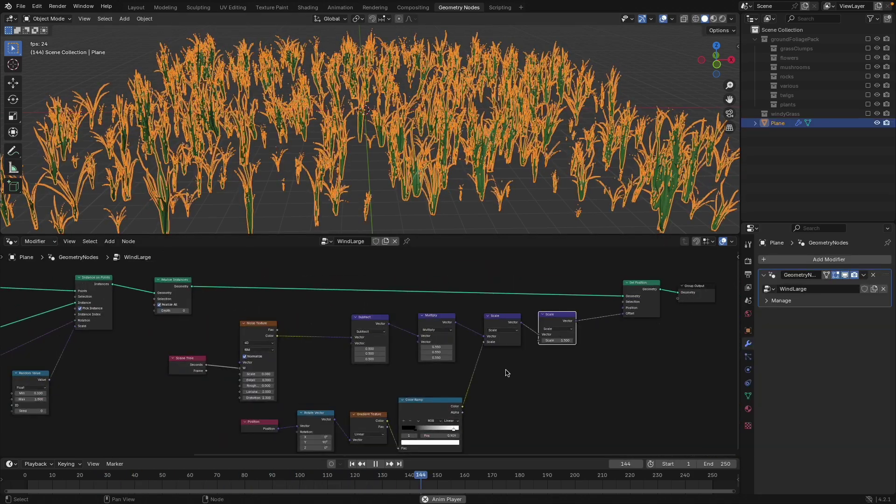
pyautogui.moveTo(512, 376); pyautogui.dragTo(340, 398, button='middle')
pyautogui.scroll(3, 340, 399)
pyautogui.click(387, 363)
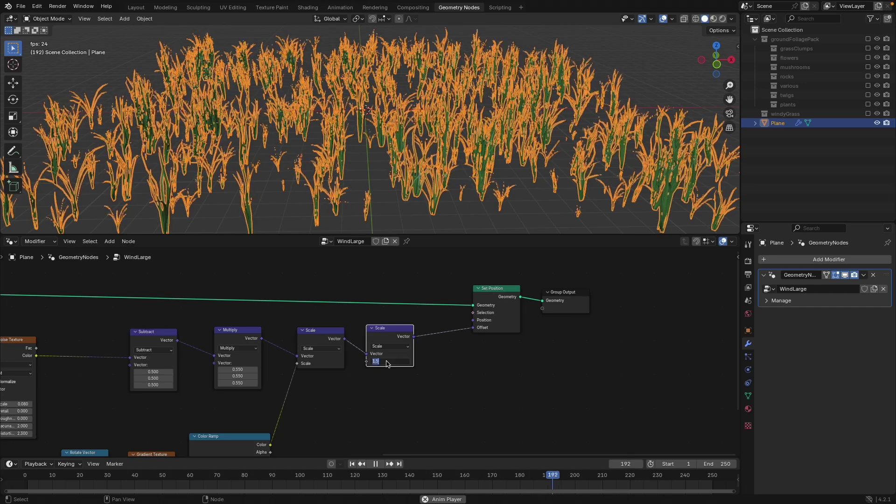
pyautogui.write('3')
pyautogui.press('Return')
pyautogui.click(479, 218)
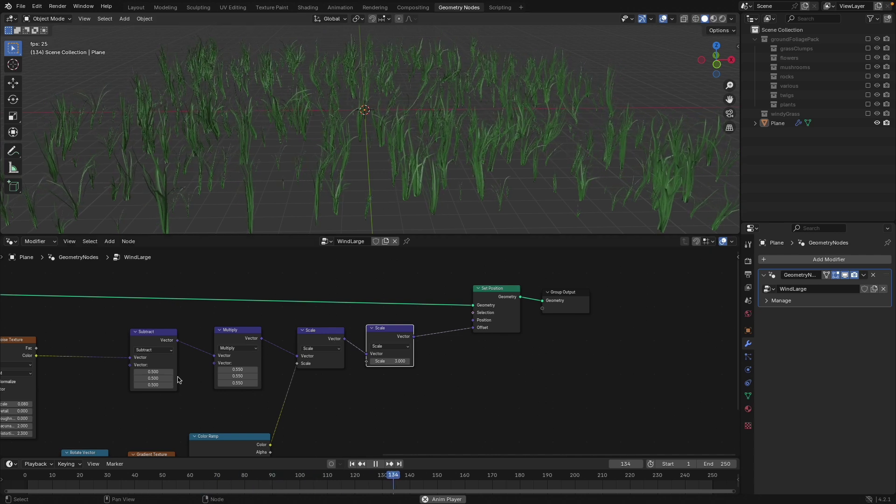
# Review the WindLarge node chain and the grass movement during playback, then stop the animation
pyautogui.scroll(-2, 293, 377)
pyautogui.moveTo(293, 374); pyautogui.dragTo(335, 366, button='middle')
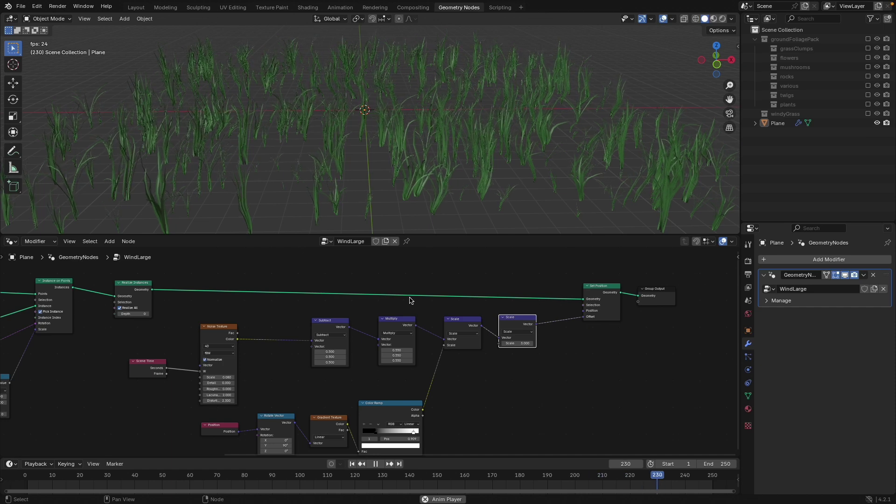
pyautogui.scroll(-1, 371, 351)
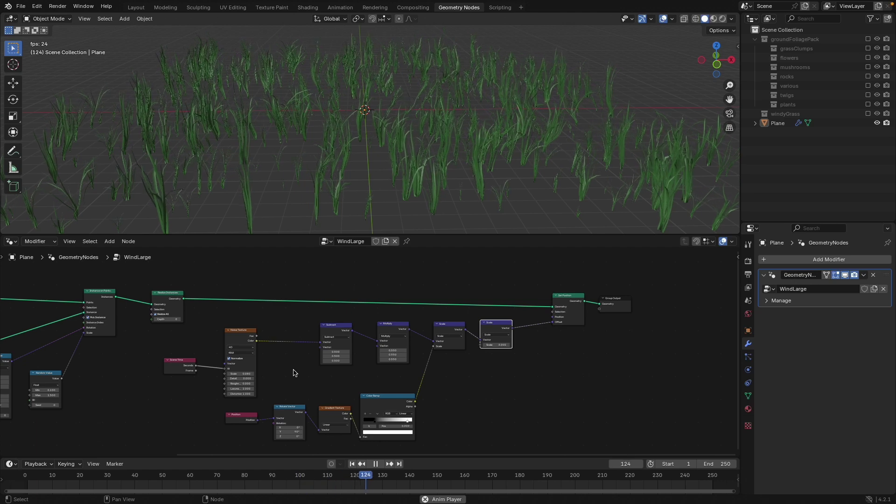
pyautogui.scroll(-3, 274, 392)
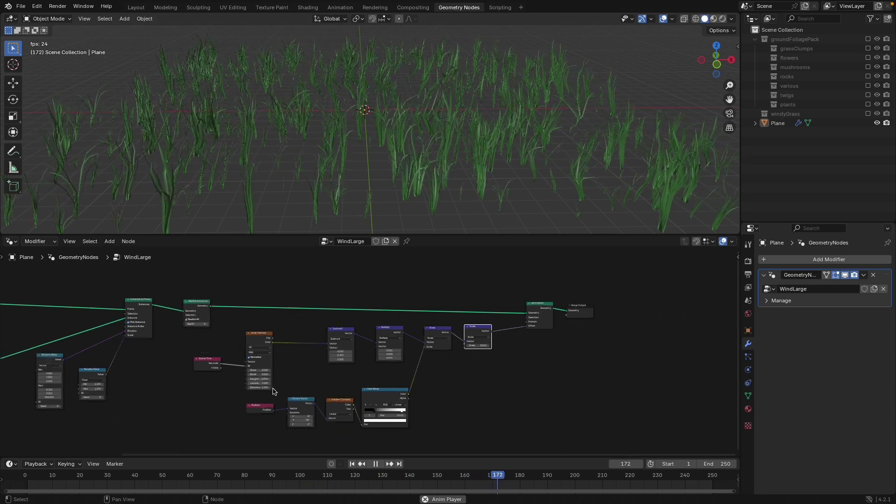
pyautogui.moveTo(274, 392); pyautogui.dragTo(378, 393, button='middle')
pyautogui.scroll(1, 210, 383)
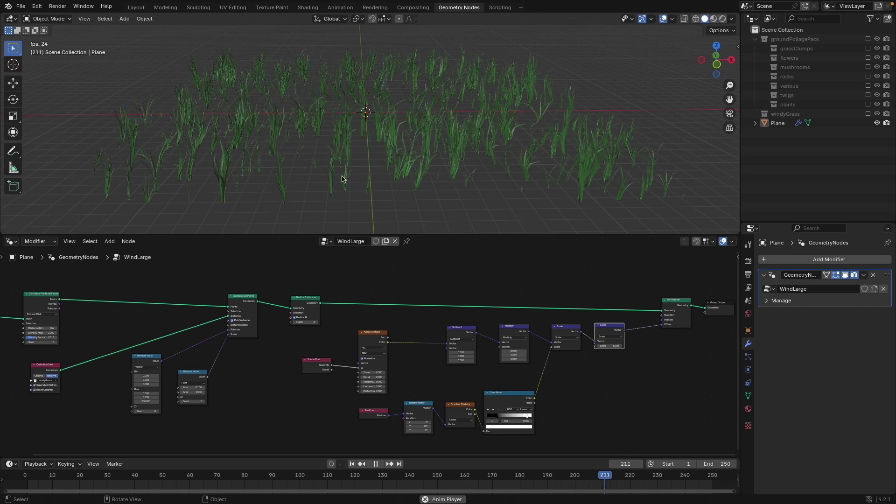
pyautogui.moveTo(465, 342); pyautogui.dragTo(384, 341, button='middle')
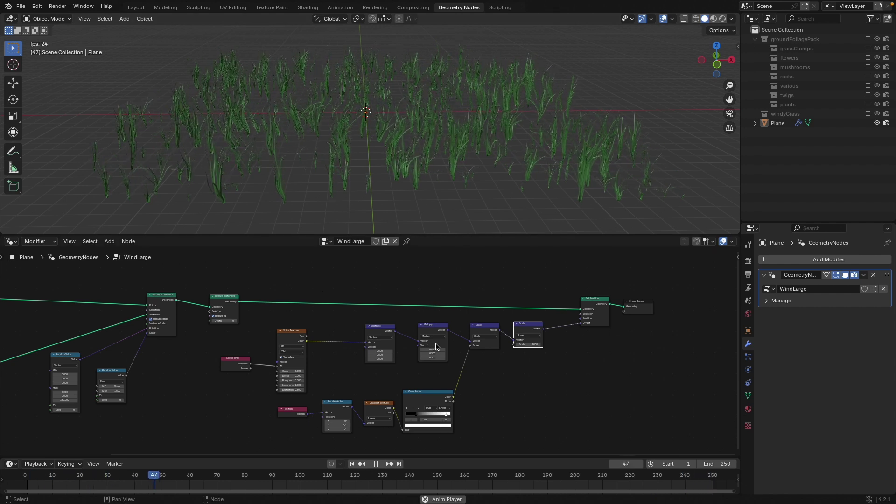
pyautogui.press('space')
# Set Distribute Points on Faces to Density Factor 1 and Density Max 3, then play the animation
pyautogui.scroll(3, 187, 359)
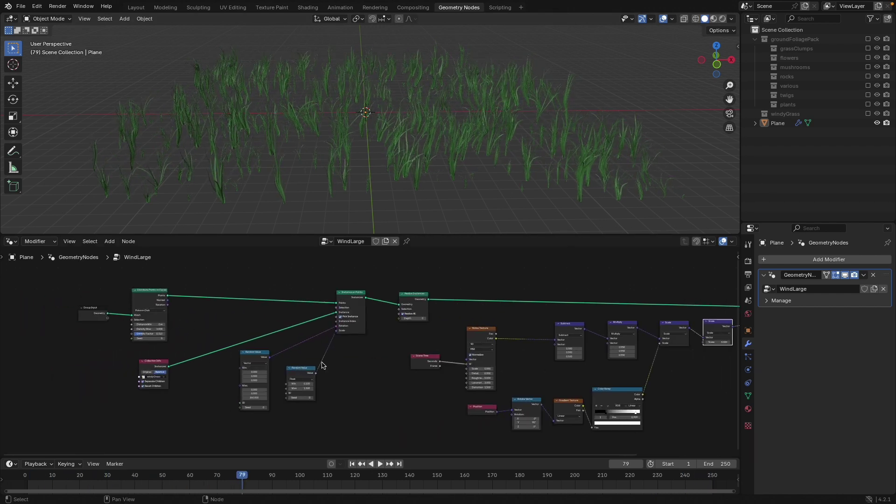
pyautogui.keyDown('ctrl'); pyautogui.hscroll(-6, 189, 350); pyautogui.keyUp('ctrl')
pyautogui.moveTo(164, 327); pyautogui.dragTo(192, 328)
pyautogui.click(166, 320)
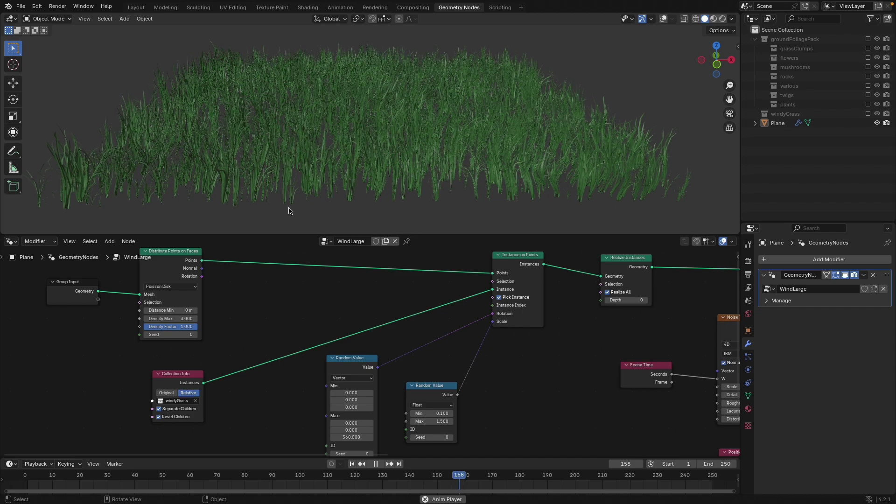
pyautogui.press('Home')
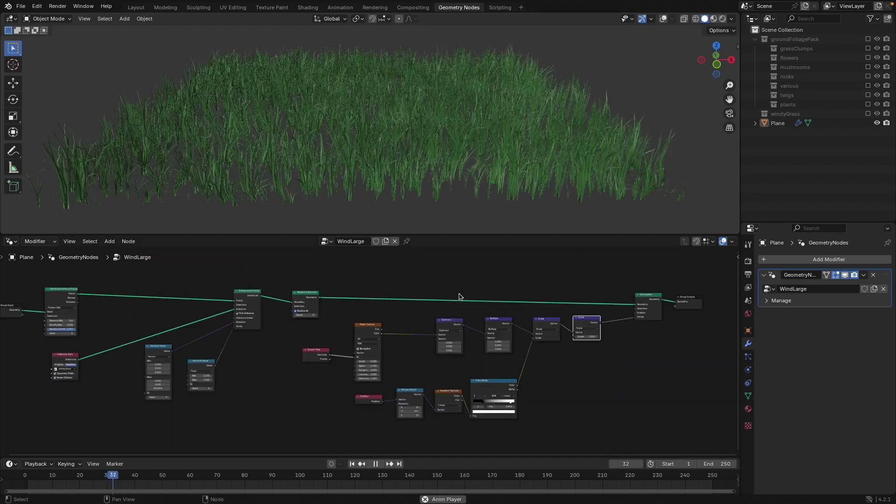